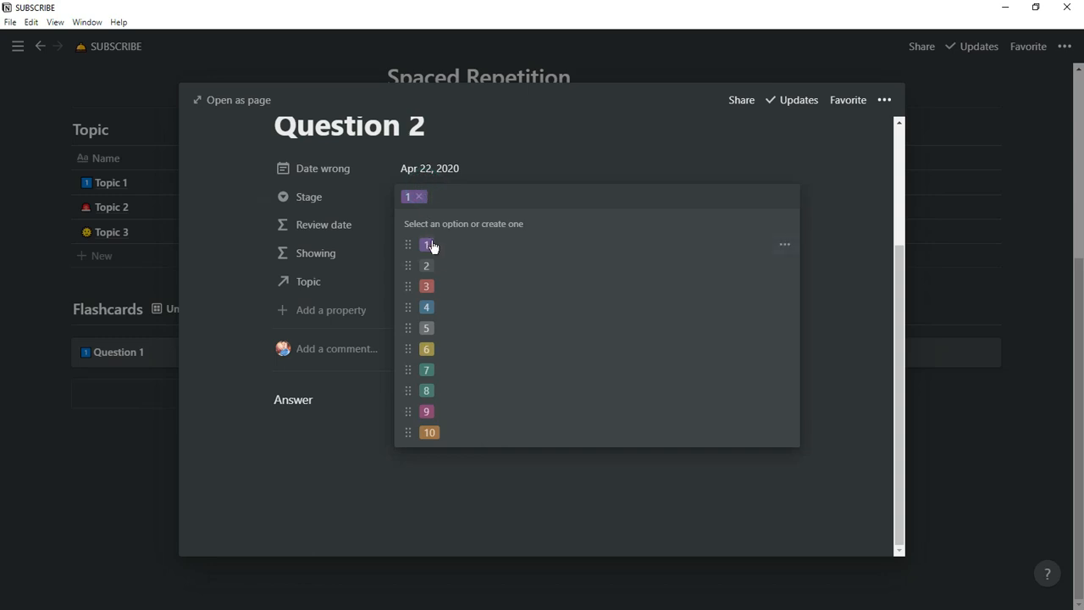
- Set the Stage of the Question 2 flashcard to 2 and close the card
left_click(429, 266)
left_click(157, 305)
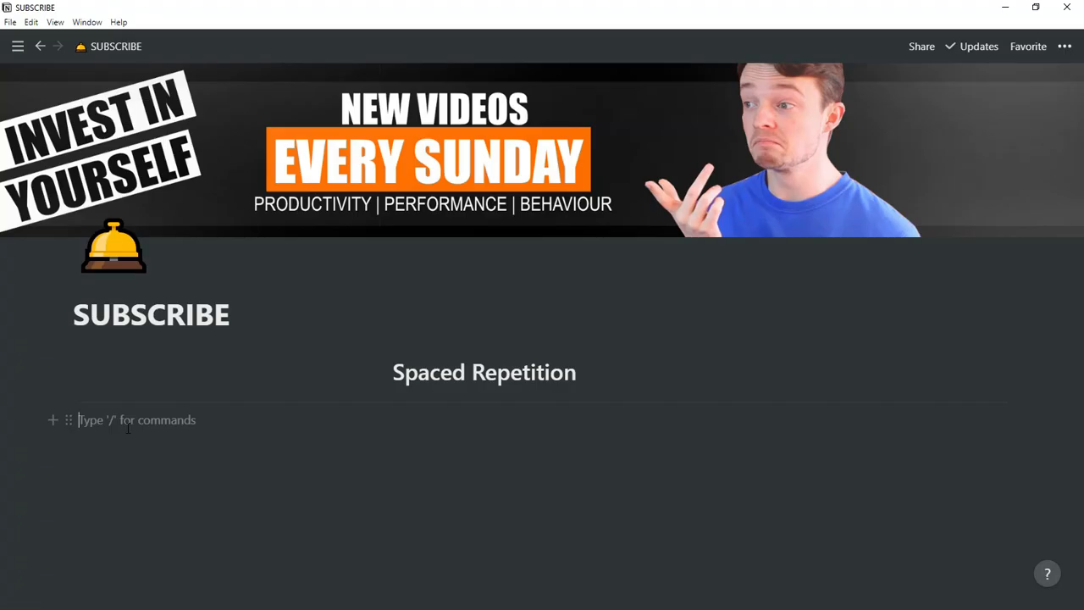
- Insert two inline tables, one below the other, under the Spaced Repetition heading
type("/table")
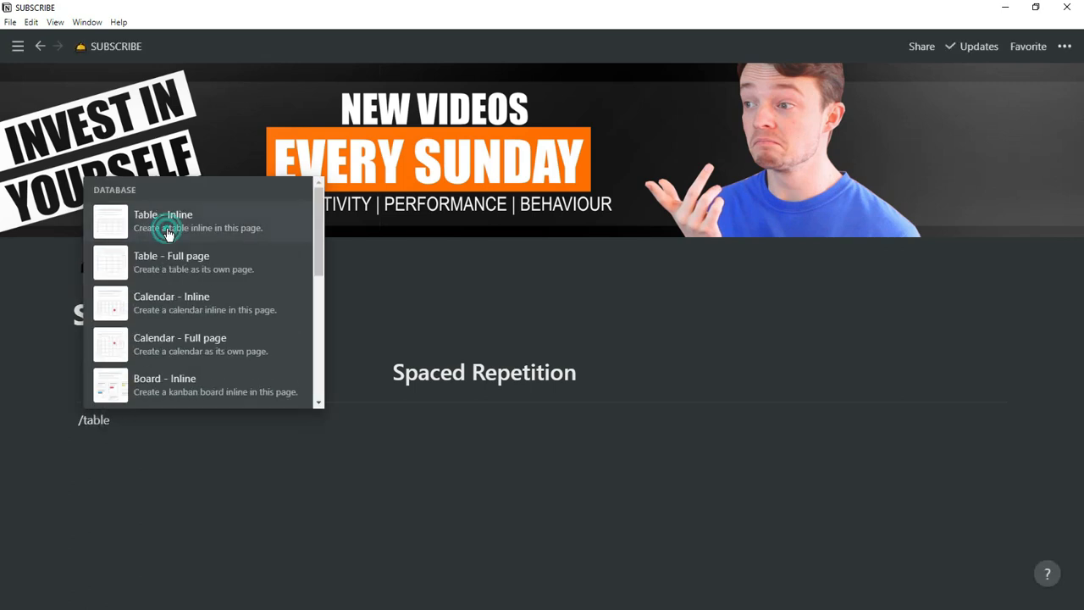
left_click(162, 223)
left_click(135, 445)
type("/table")
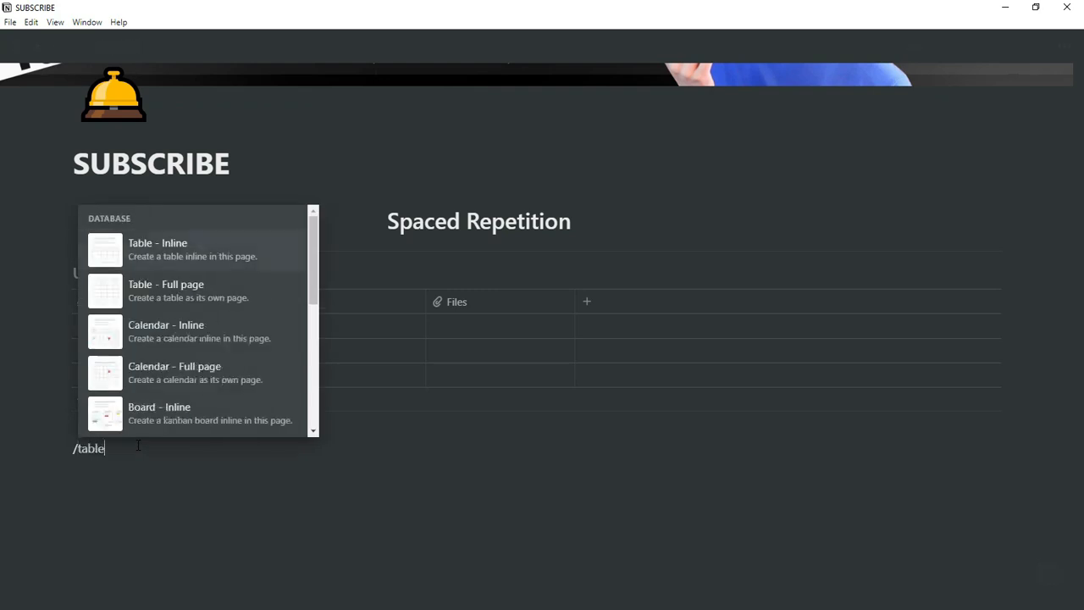
key("Return")
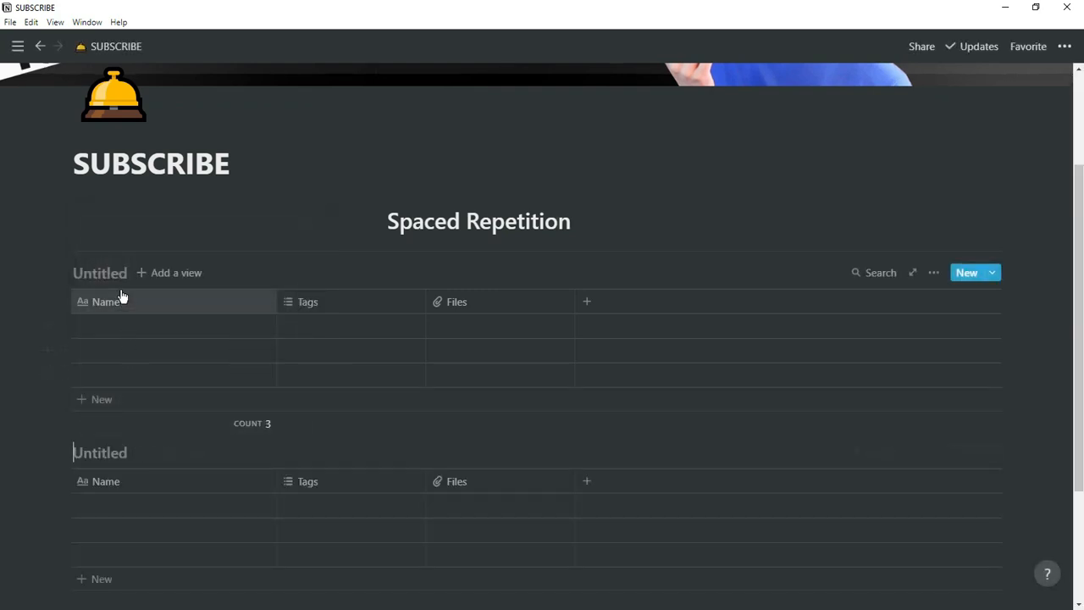
- Title the upper table "Topic" and the lower table "Flashcards"
left_click(117, 277)
type("Topic")
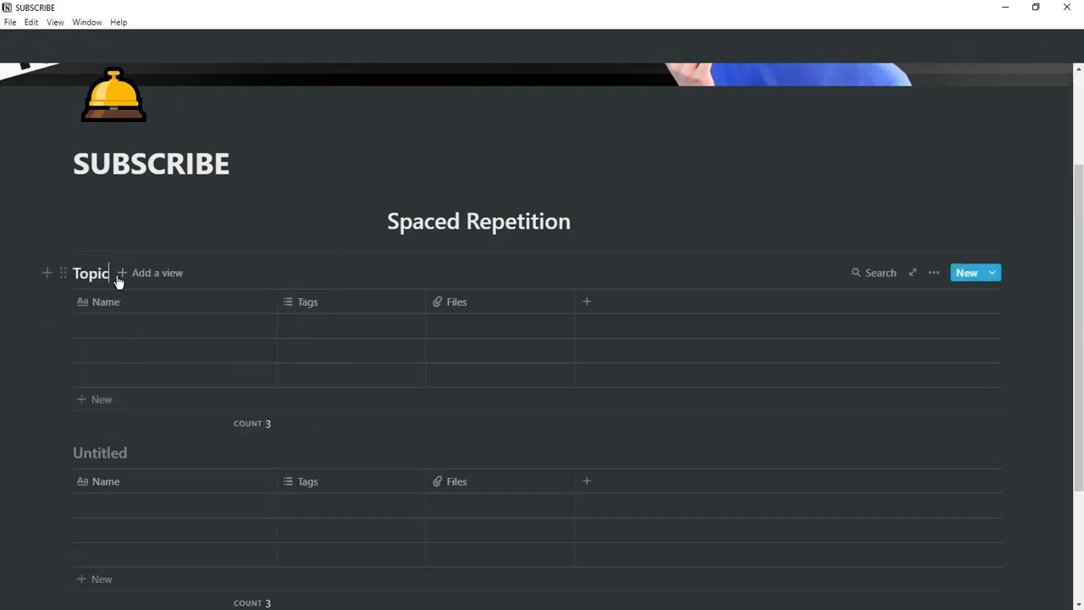
left_click(102, 453)
type("Flashcards")
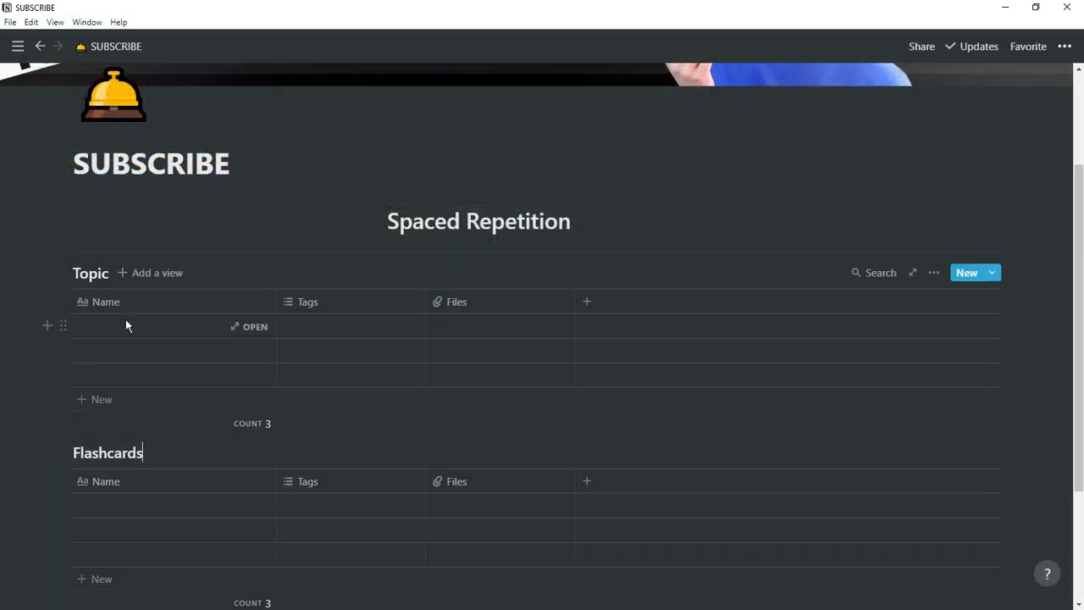
- Change the Topic table's Tags property into a relation to the Flashcards database
left_click(323, 304)
mouse_move(334, 388)
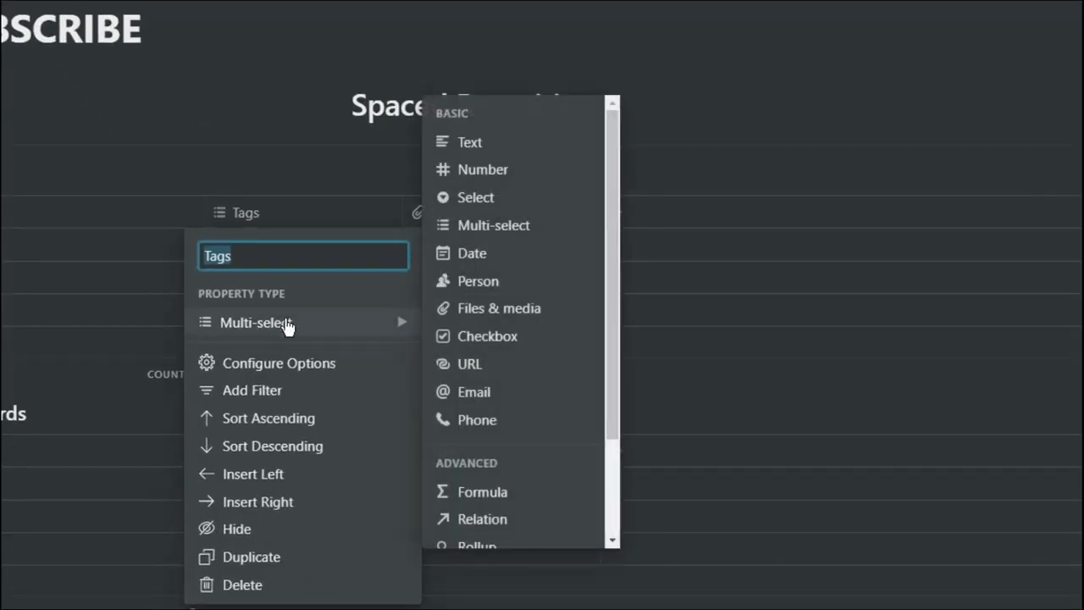
left_click(484, 516)
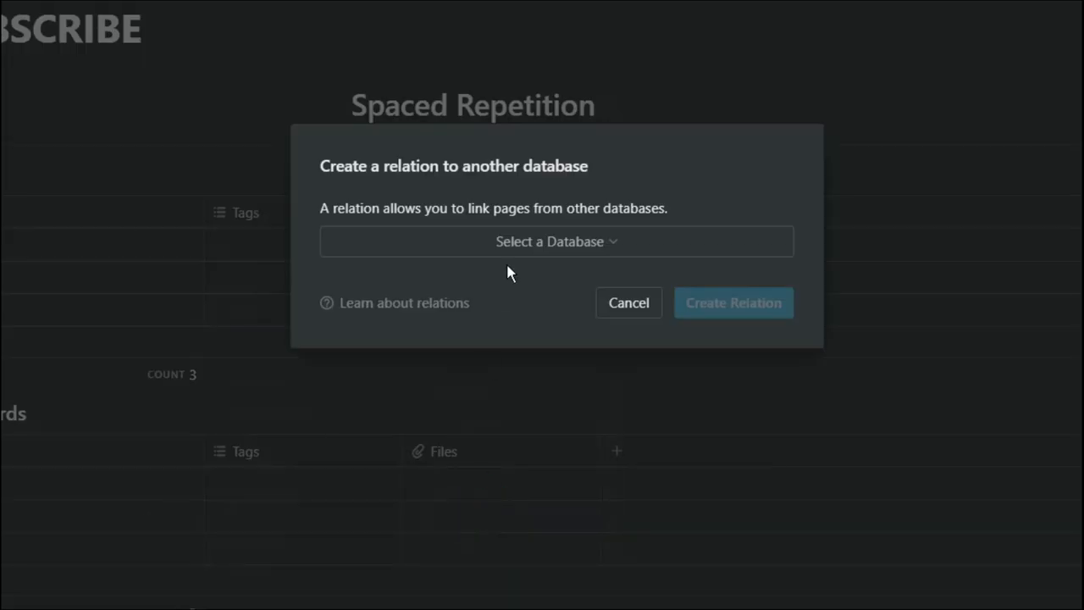
left_click(519, 241)
type("f")
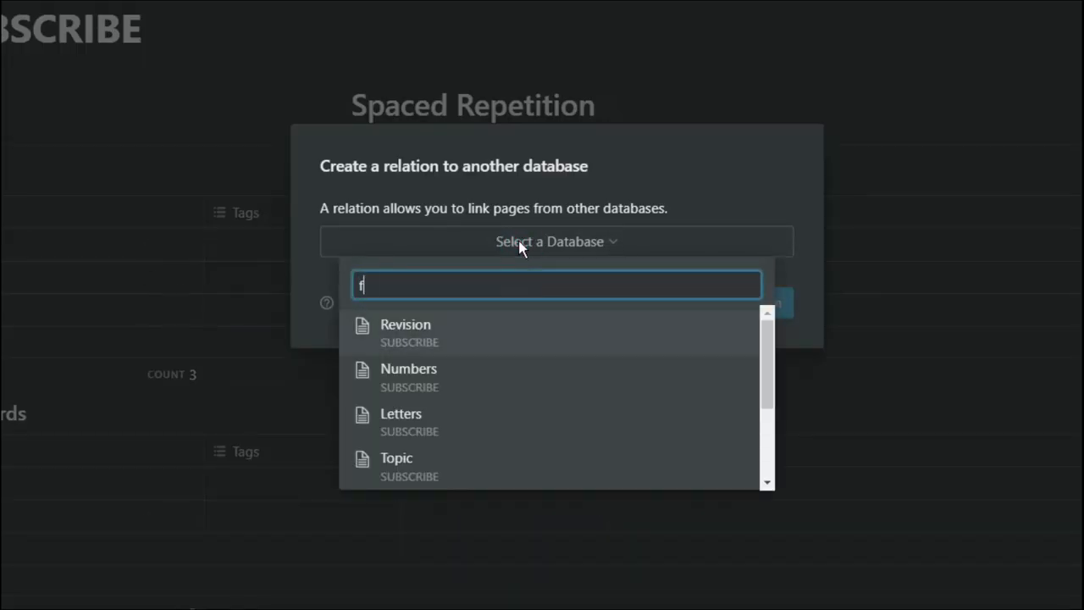
type("lash")
left_click(469, 337)
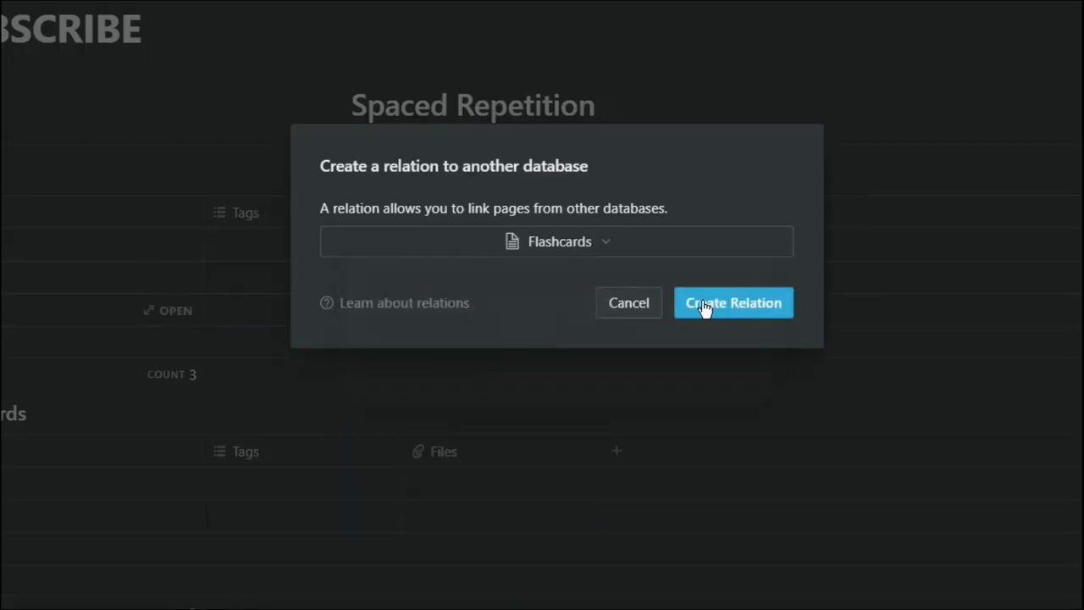
left_click(725, 303)
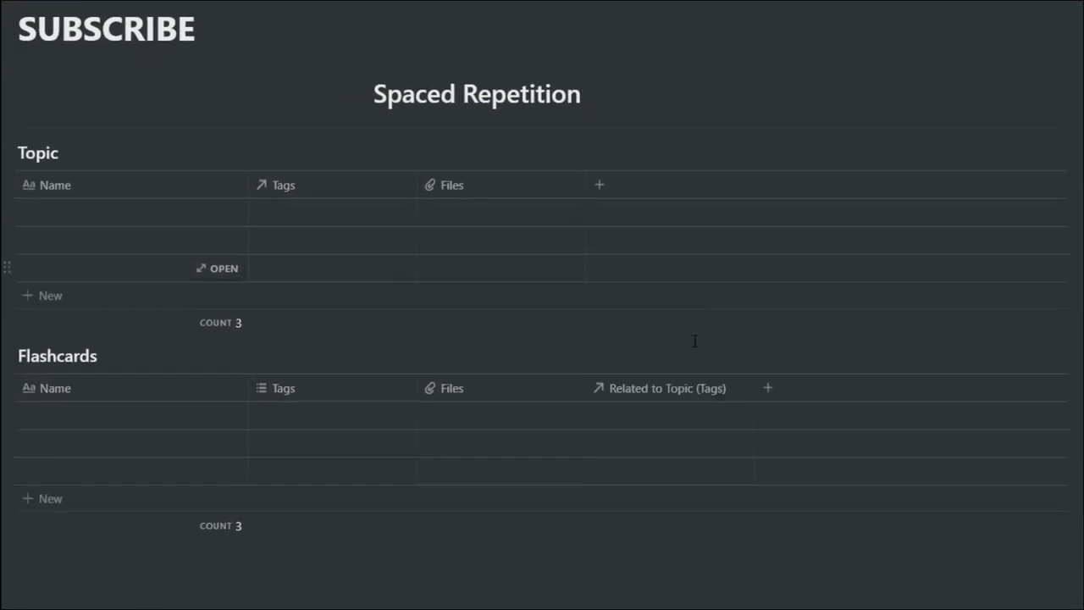
- Rename the relation column "Topic" in the Flashcards table and "Flashcards" in the Topic table
left_click(690, 389)
left_click(690, 388)
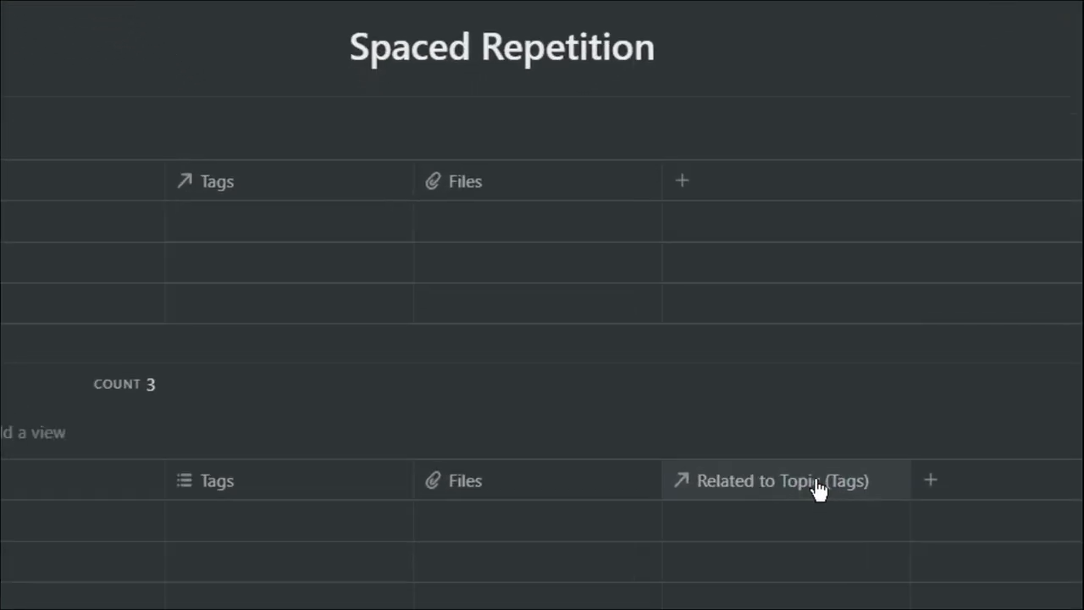
left_click(815, 485)
type("Topic")
left_click(813, 500)
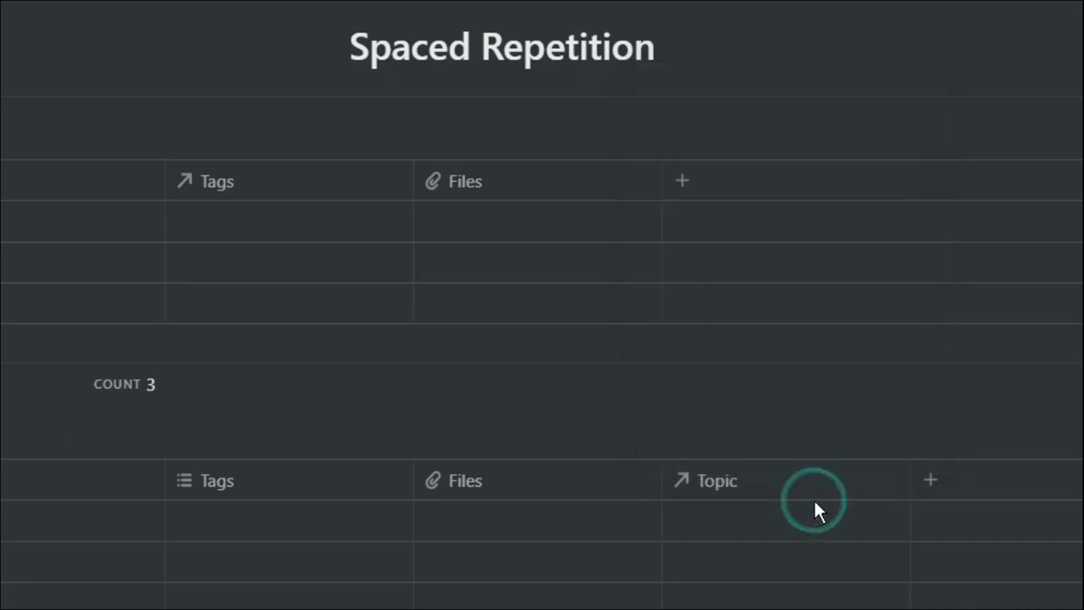
left_click(224, 183)
type("Flashcard")
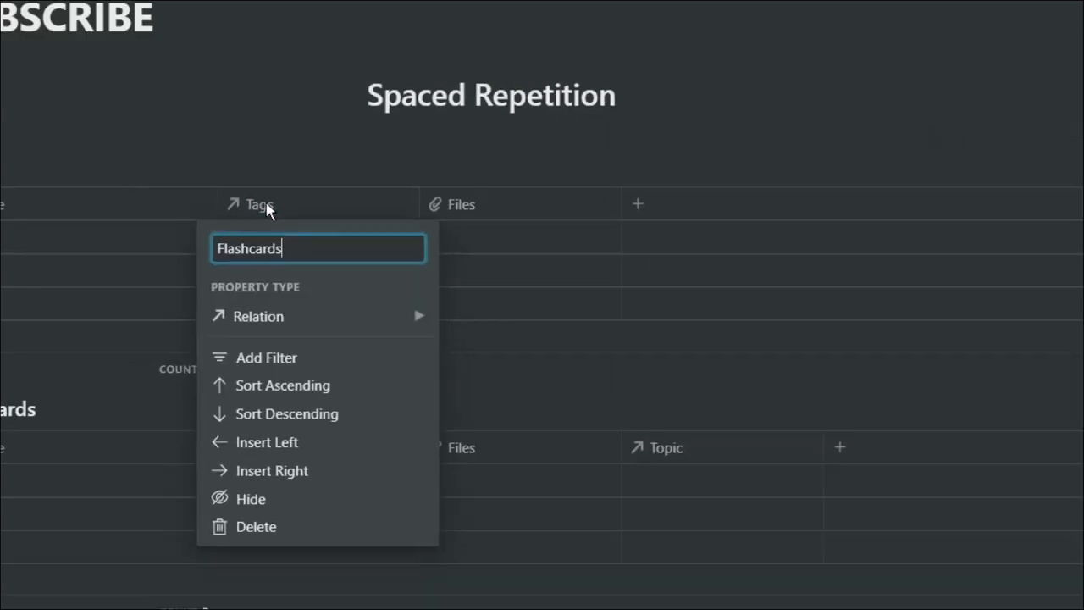
type("s")
key("Return")
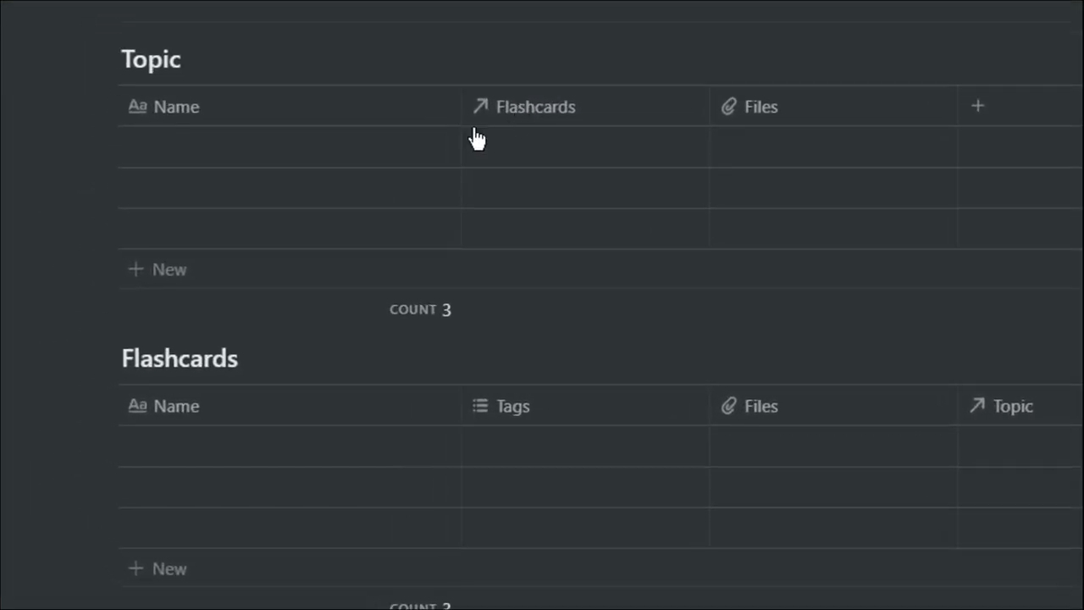
- Name the three rows of the Topic table "Topic 1", "Topic 2" and "Topic 3"
left_click(310, 144)
type("Topic 1")
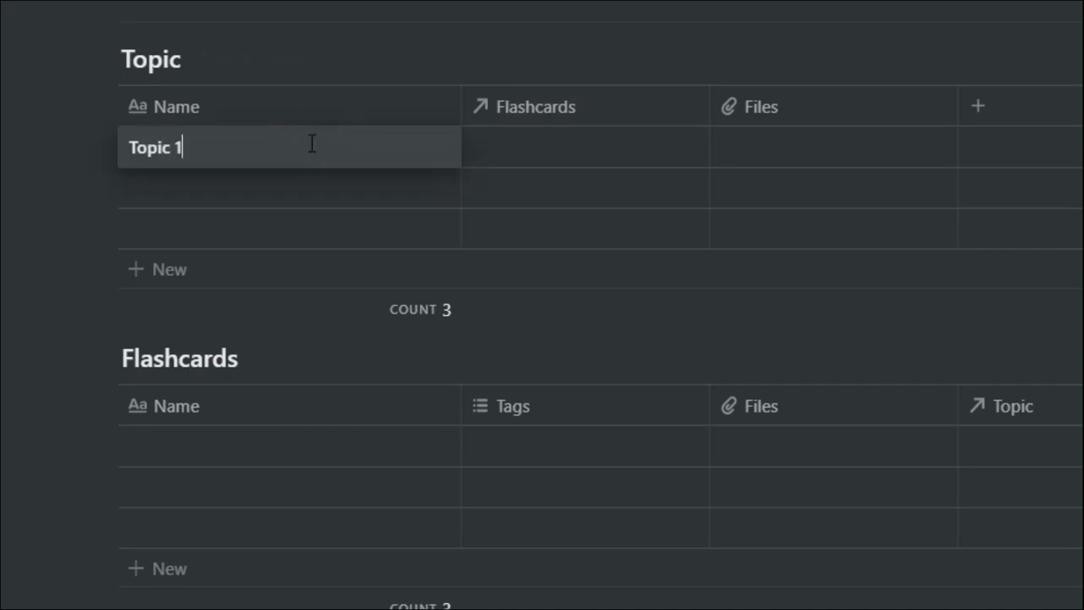
key("Return")
type("top")
key("BackSpace")
key("BackSpace")
key("BackSpace")
type("Topic 2")
key("Return")
type("Topic 3")
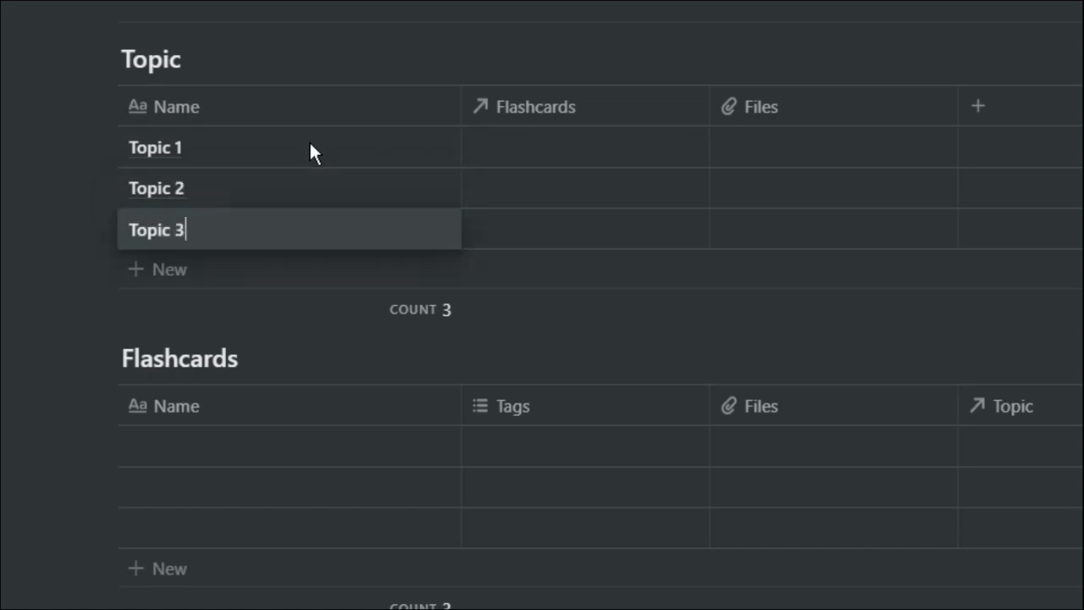
- Name the three rows of the Flashcards table "Question 1", "Question 2" and "Question 3"
left_click(259, 441)
left_click(258, 445)
type("Question 1")
key("Return")
type("q")
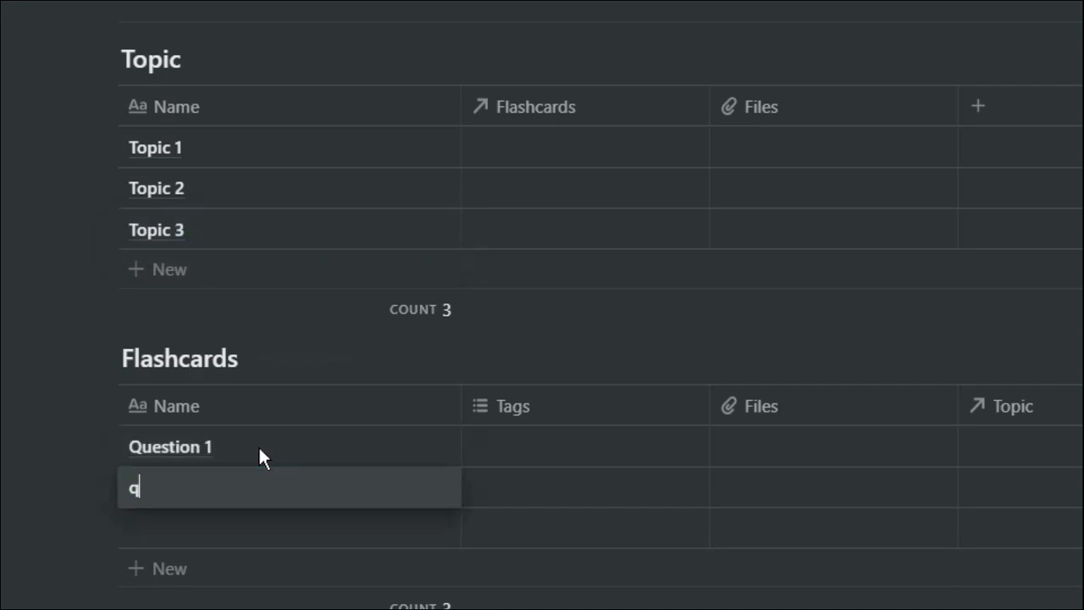
key("BackSpace")
type("Question 2")
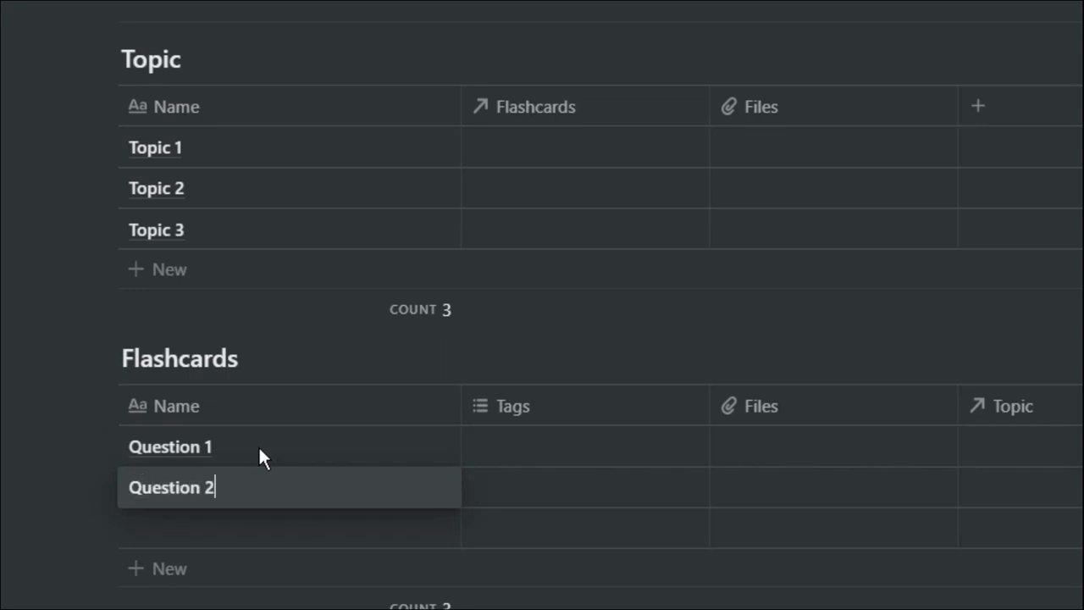
key("Return")
type("Q")
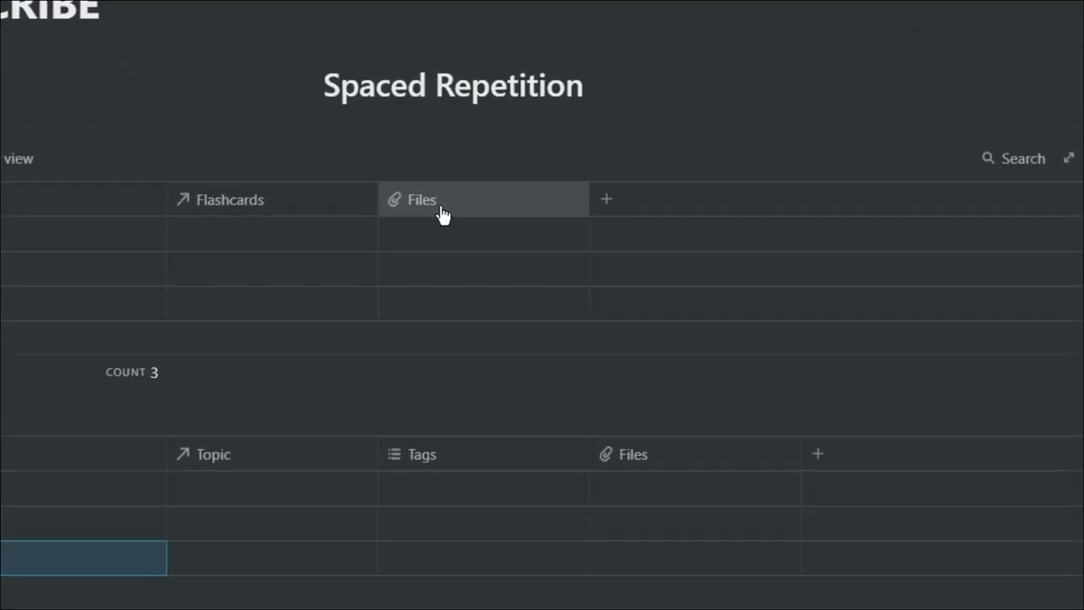
- Change the Topic table's Files property to a rollup and rename it "Card amount"
left_click(546, 194)
mouse_move(447, 331)
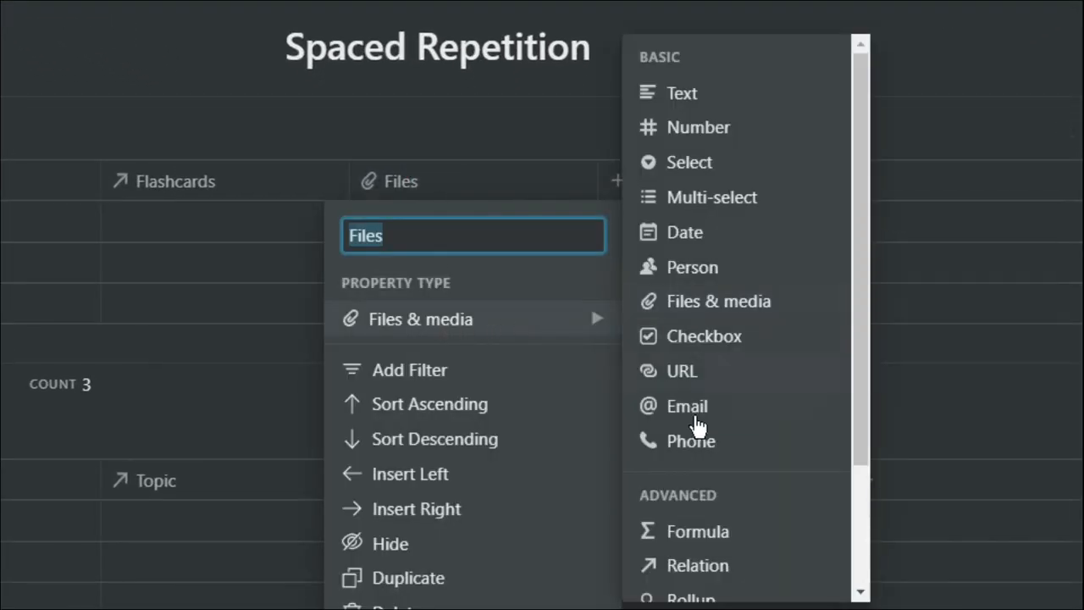
scroll(694, 430, "down", 3)
left_click(701, 487)
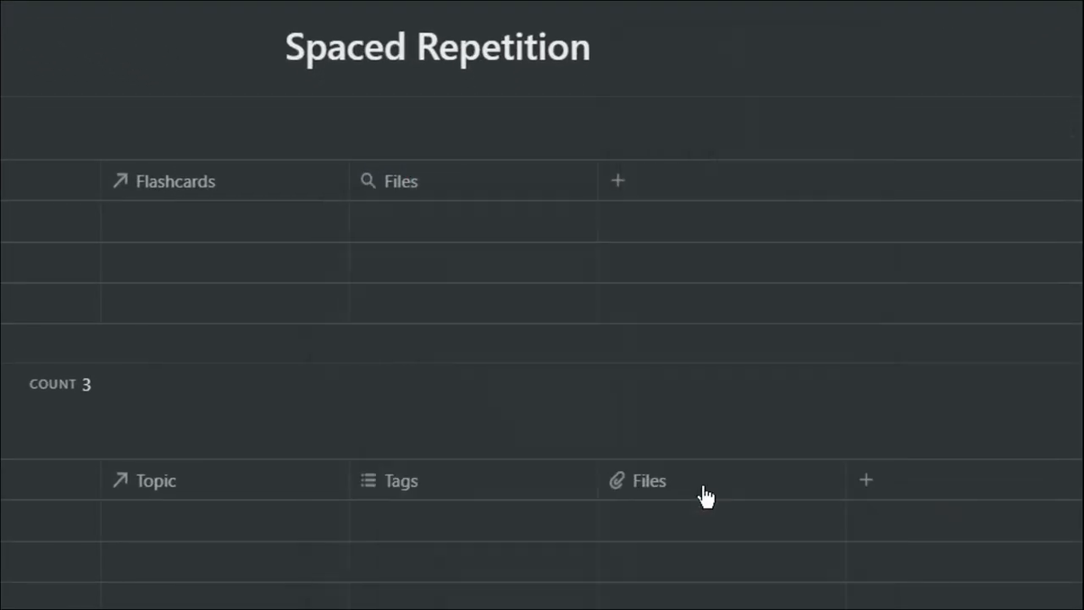
left_click(435, 188)
type("Card amount")
key("Return")
- Add another rollup property named "Due" to the Topic table and narrow its column
left_click(518, 183)
mouse_move(573, 318)
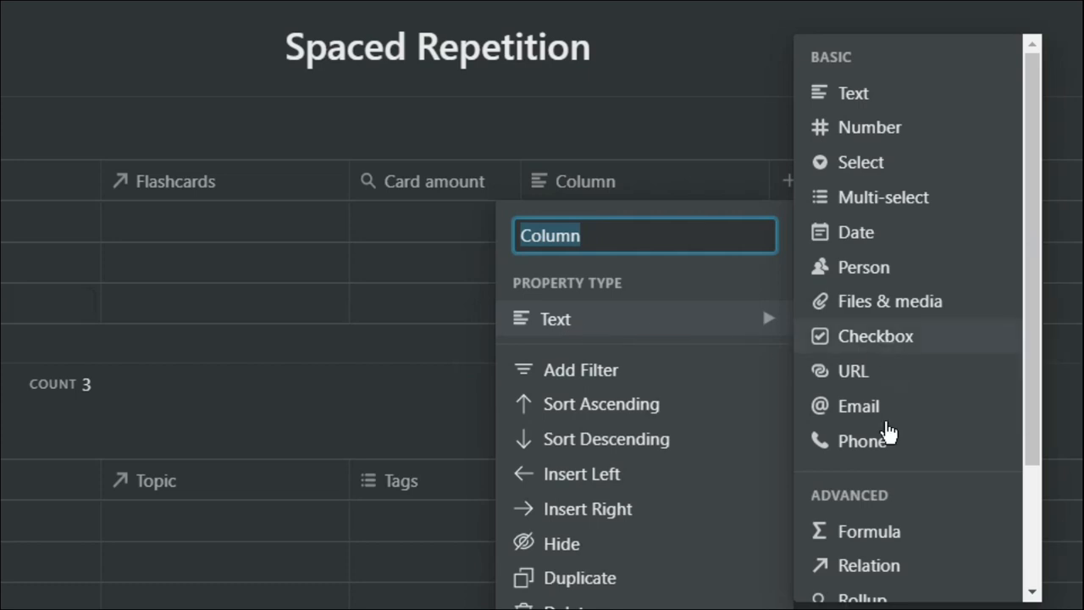
left_click(879, 586)
left_click(622, 183)
type("Due")
key("Return")
left_click_drag(769, 181, 645, 185)
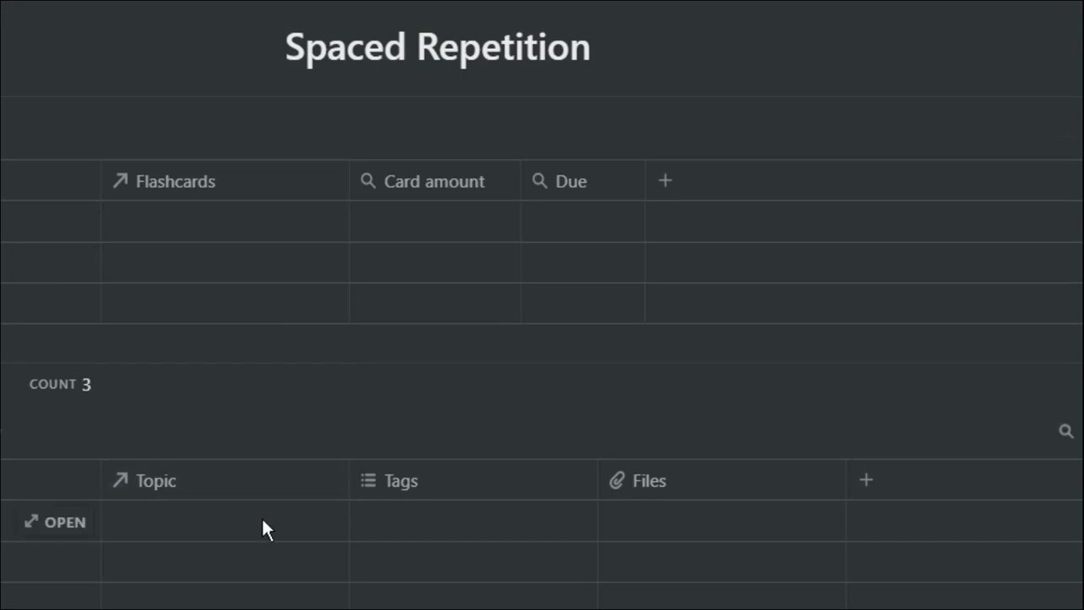
- Change the Flashcards table's Tags property to a date and rename it "Date wrong"
left_click(403, 482)
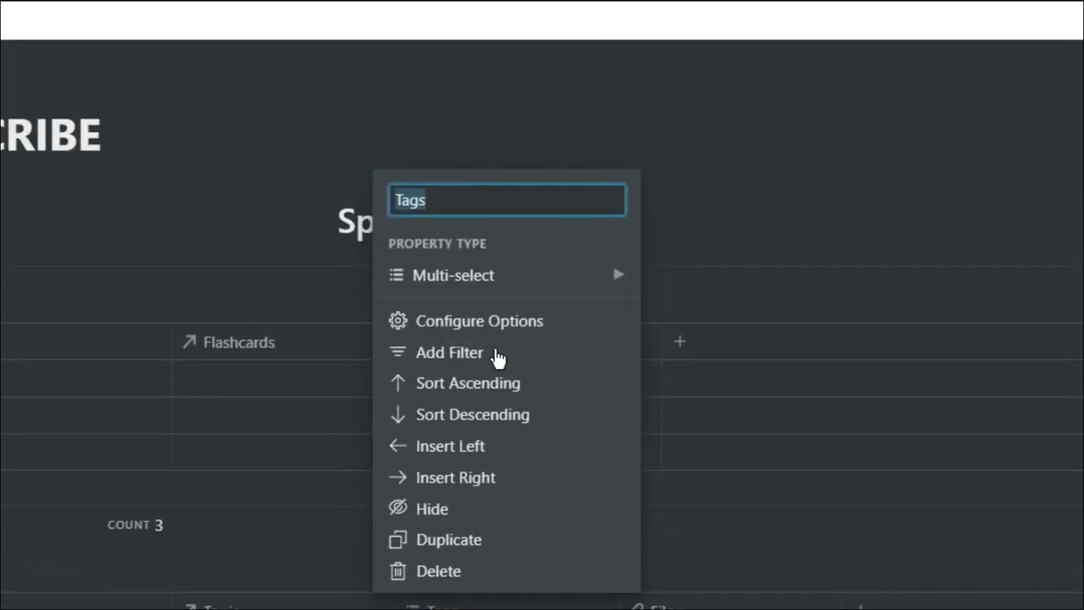
mouse_move(508, 279)
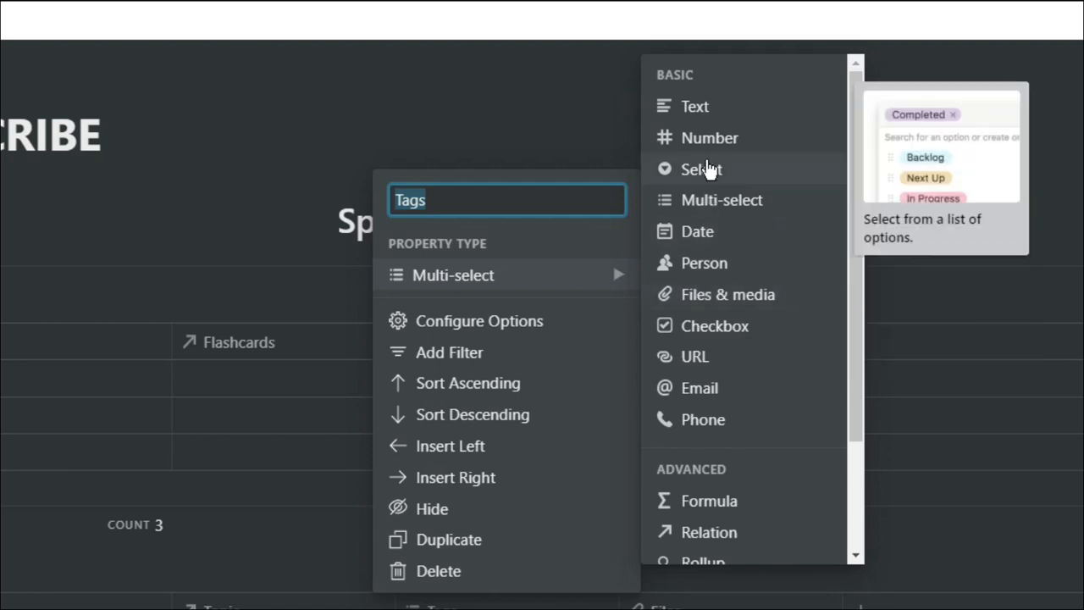
left_click(701, 231)
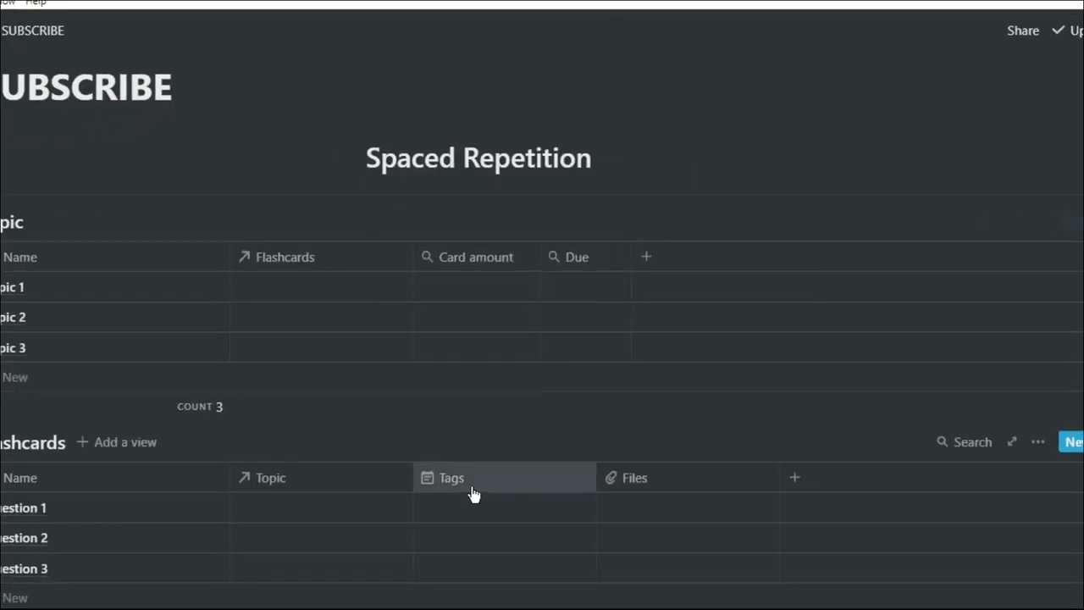
left_click(472, 480)
type("Date wrong")
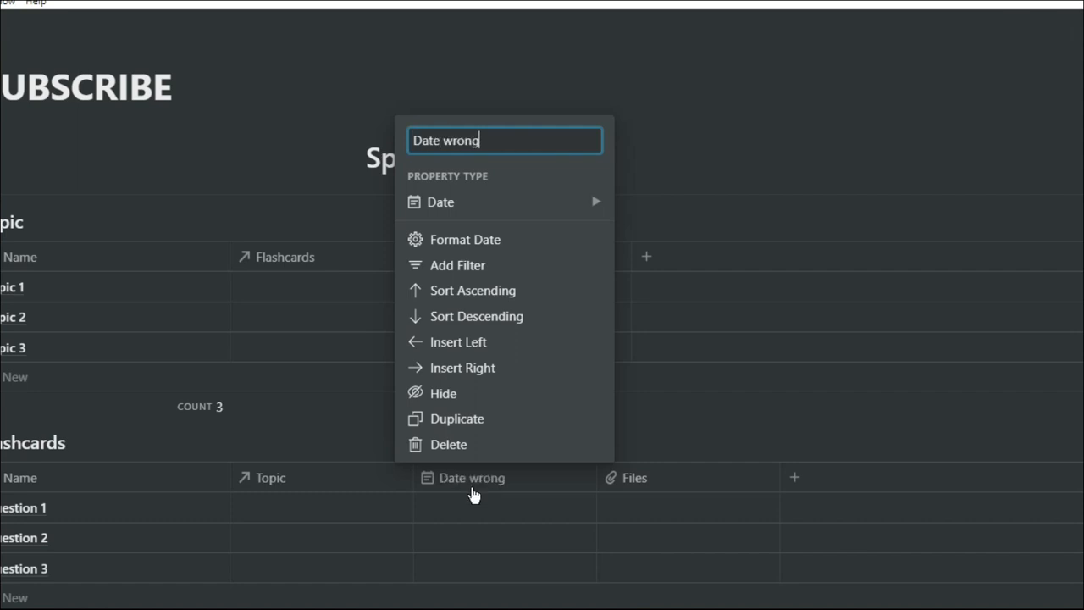
key("Return")
- Rename the Flashcards table's Files property "Stage" and change its type to multi-select
left_click(578, 484)
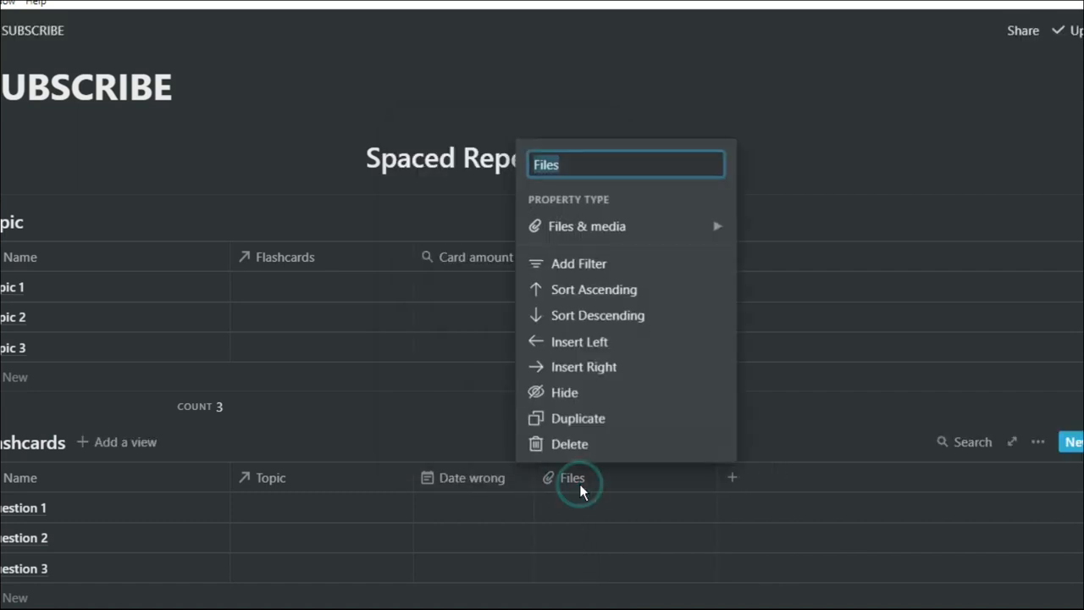
type("Stage")
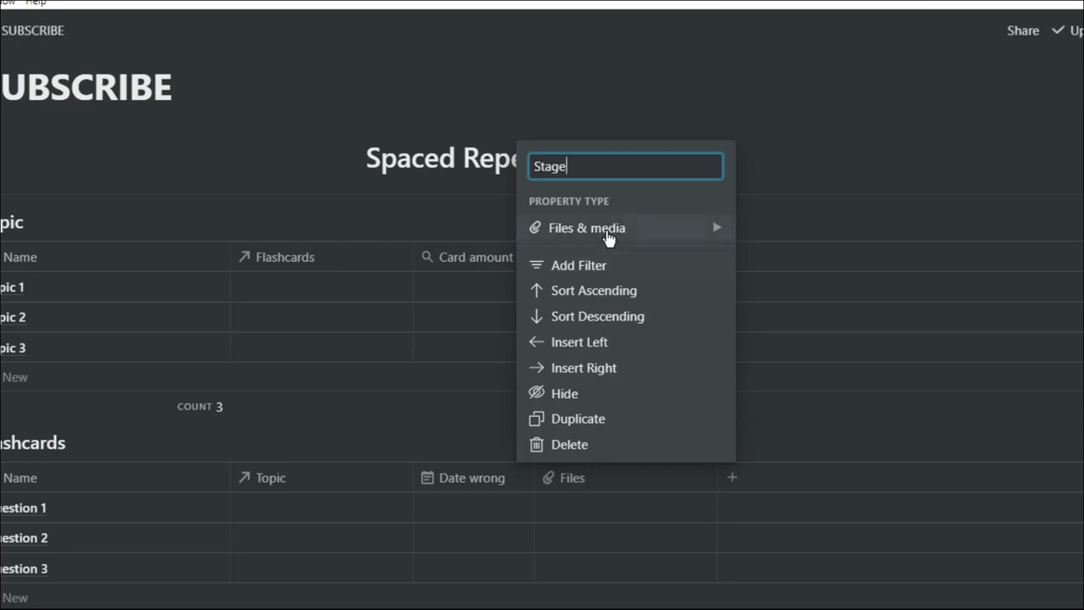
mouse_move(608, 239)
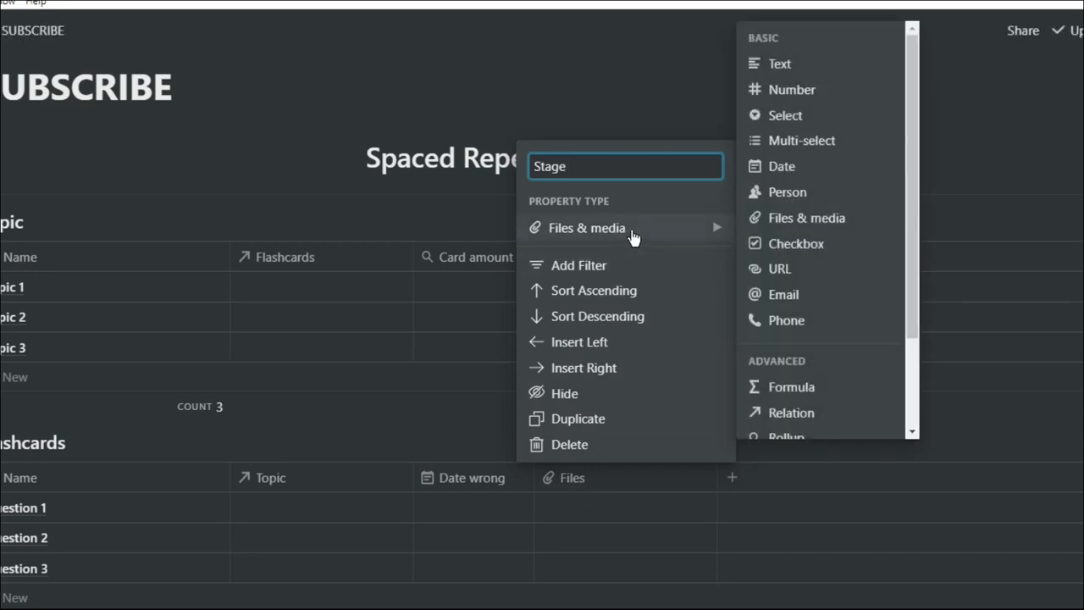
left_click(780, 141)
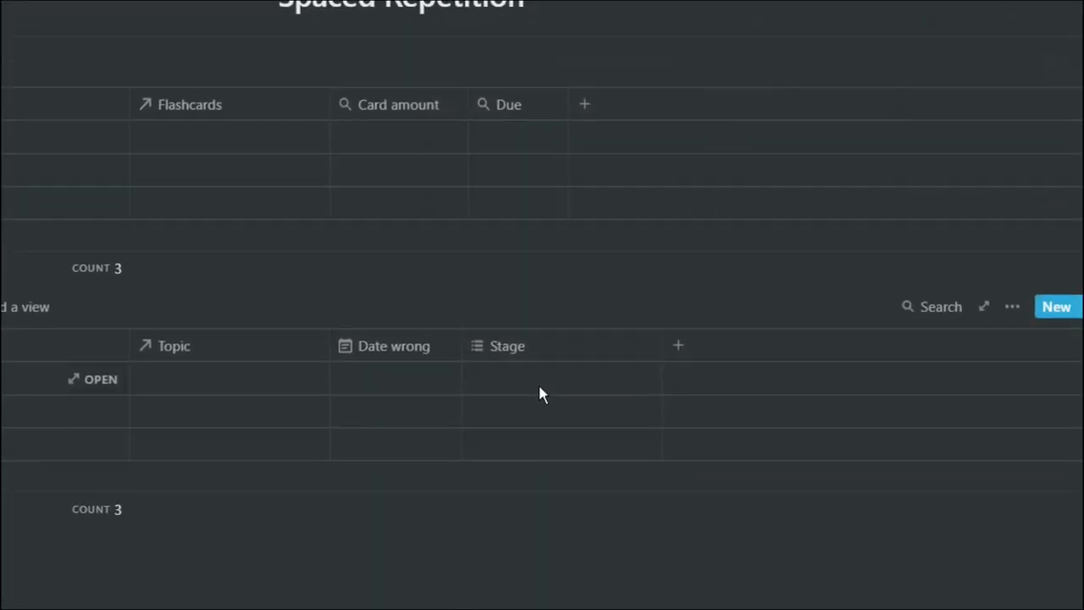
- Create Stage options 1 through 10 from the first flashcard's cell, and clear them all from that cell
left_click(542, 380)
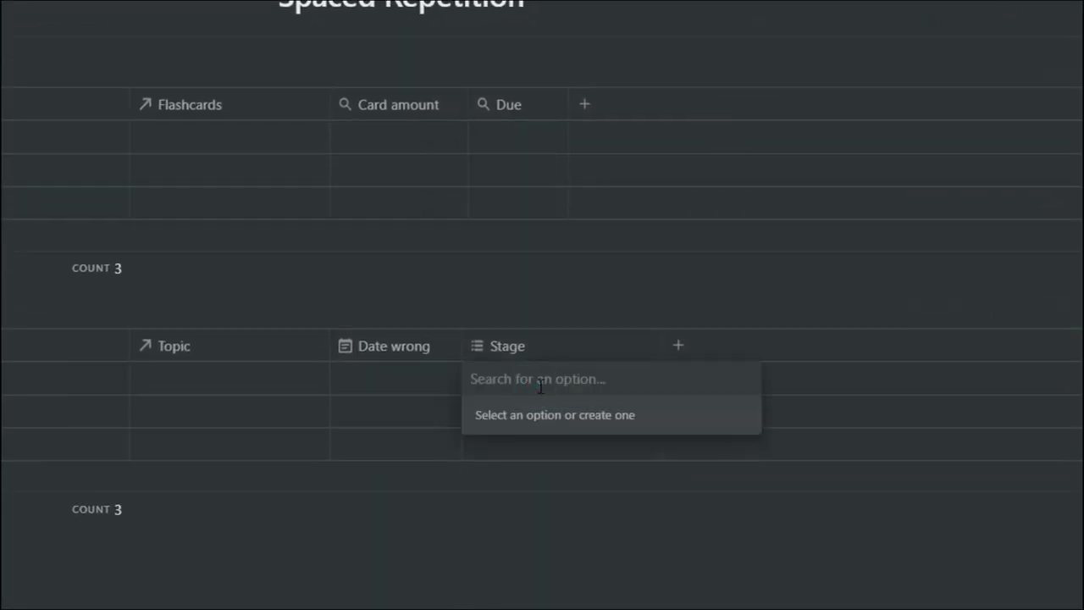
type("1")
key("Return")
type("2 3")
key("Return")
type("4")
key("Return")
type("5")
key("Return")
type("6")
key("Return")
type("7")
key("Return")
type("8")
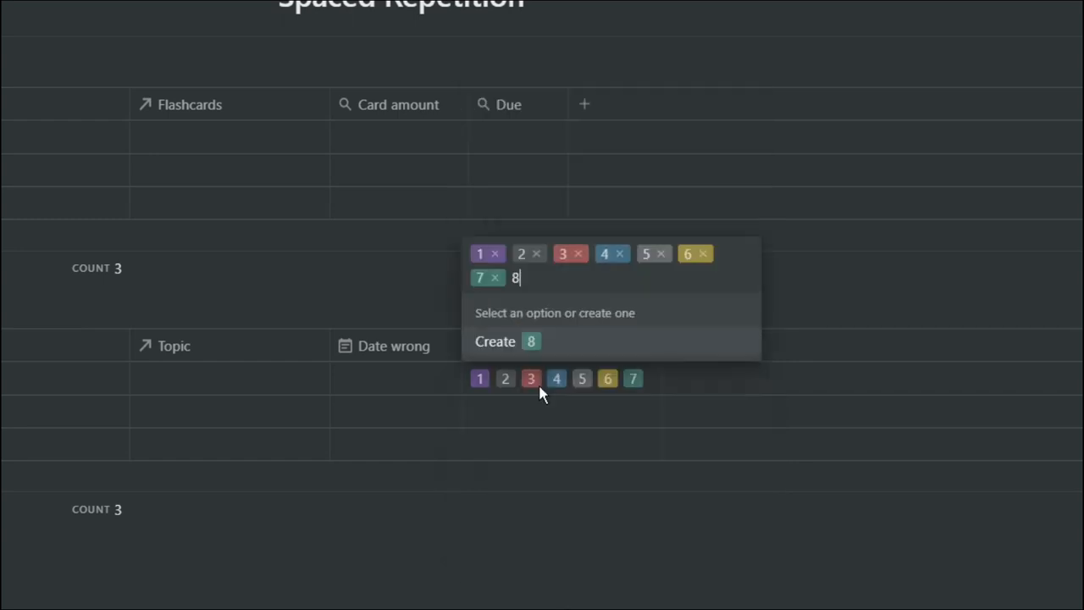
key("Return")
type("9")
key("Return")
type("10")
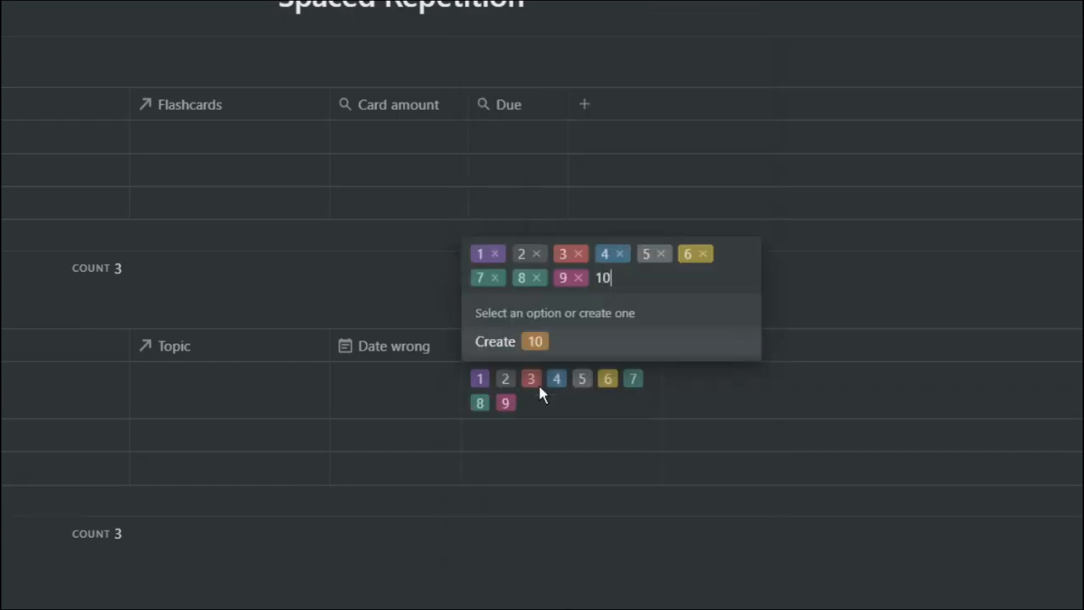
key("Return")
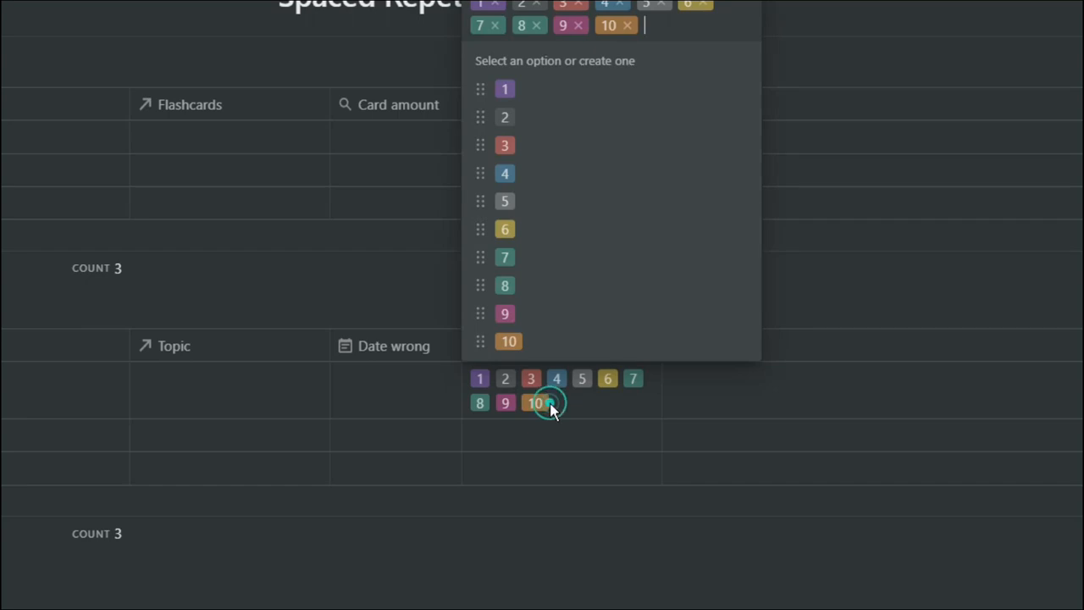
left_click(550, 405)
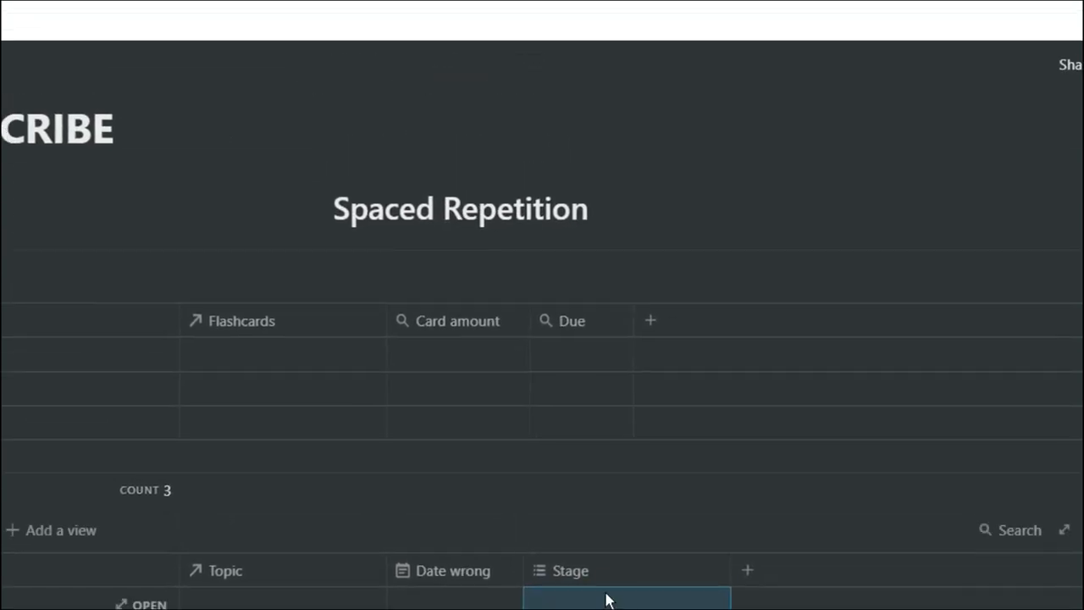
- Change the Flashcards table's Stage property type from multi-select to select
left_click(538, 354)
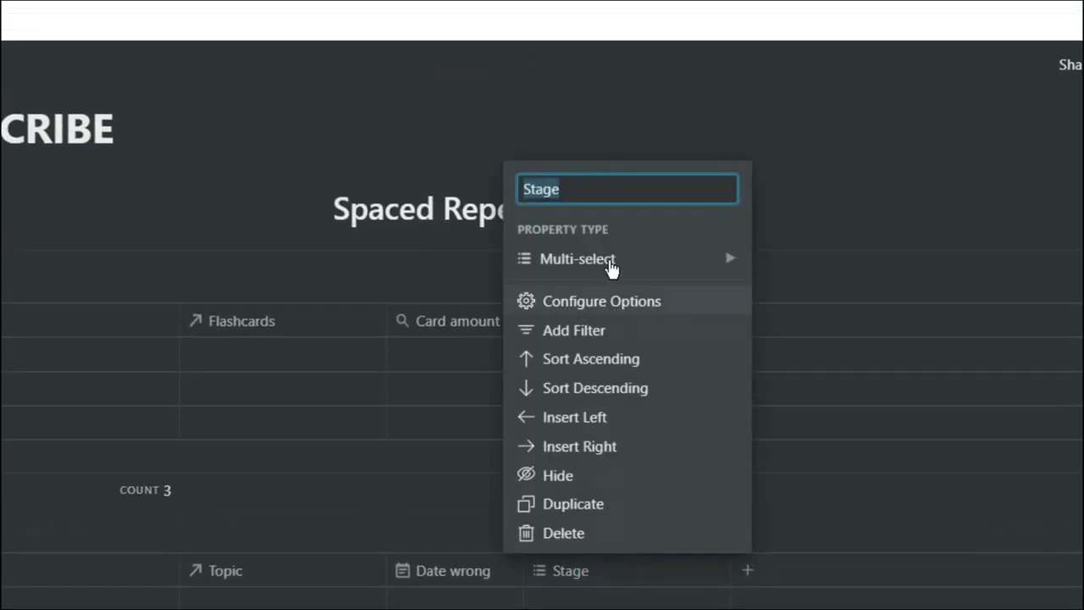
mouse_move(612, 268)
left_click(802, 163)
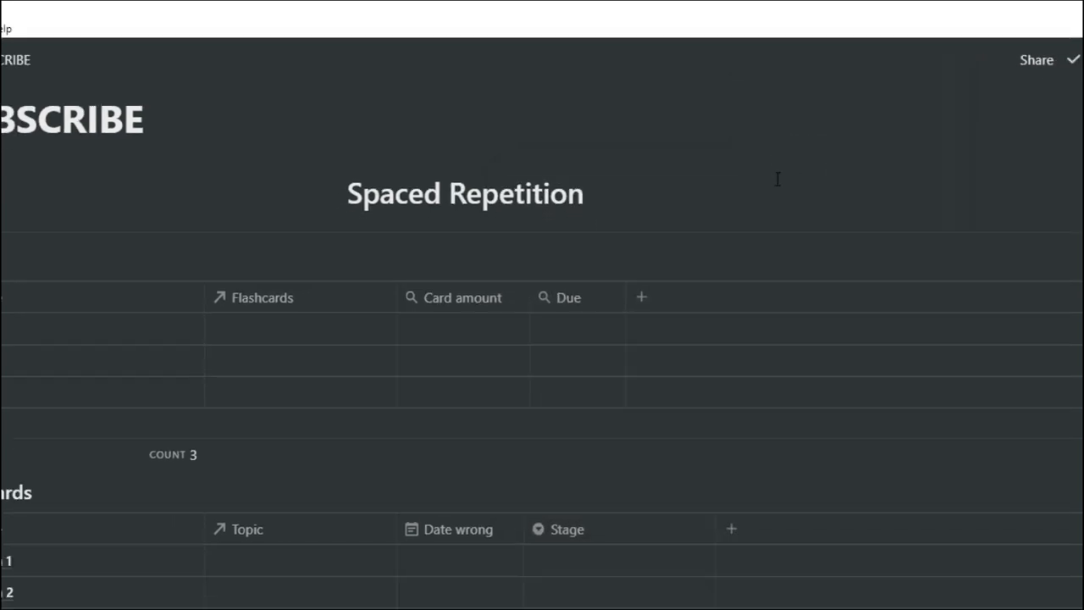
- Add a formula property named "Review date" to the Flashcards table and narrow its column
left_click(731, 528)
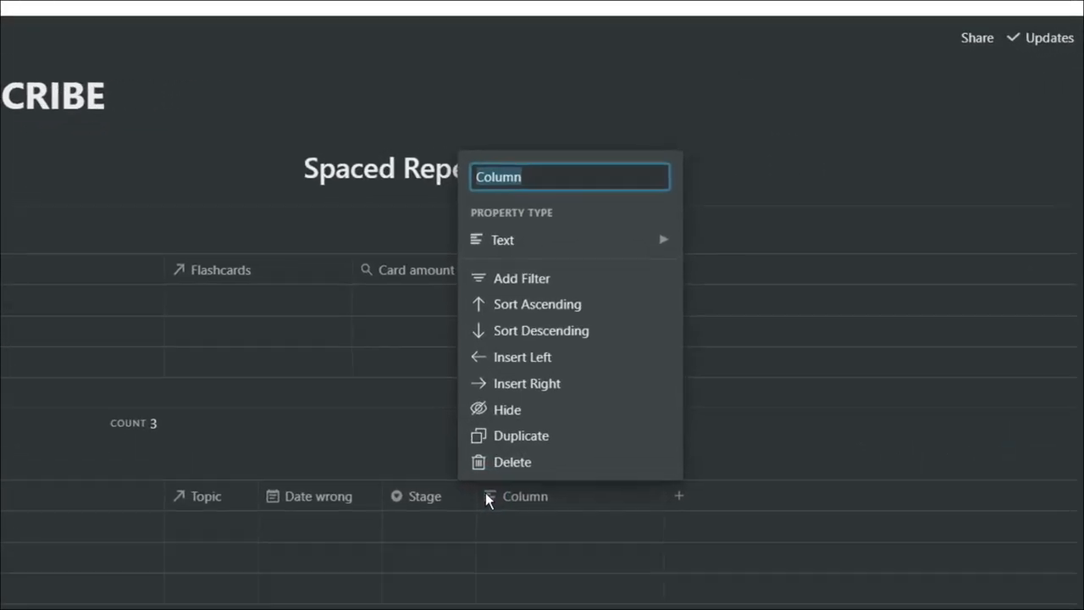
mouse_move(584, 276)
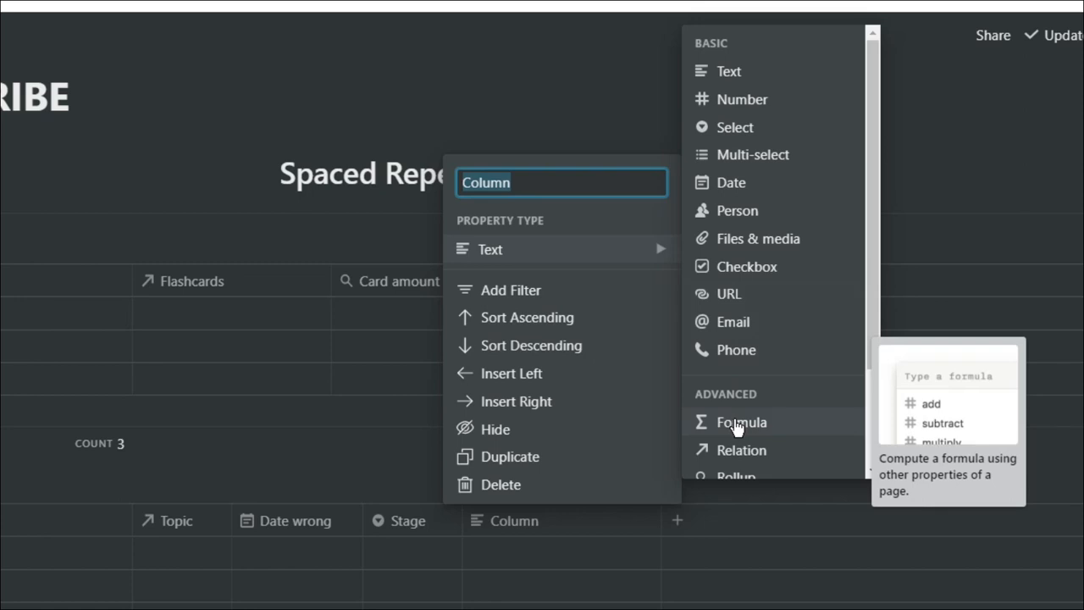
left_click(737, 423)
left_click(655, 522)
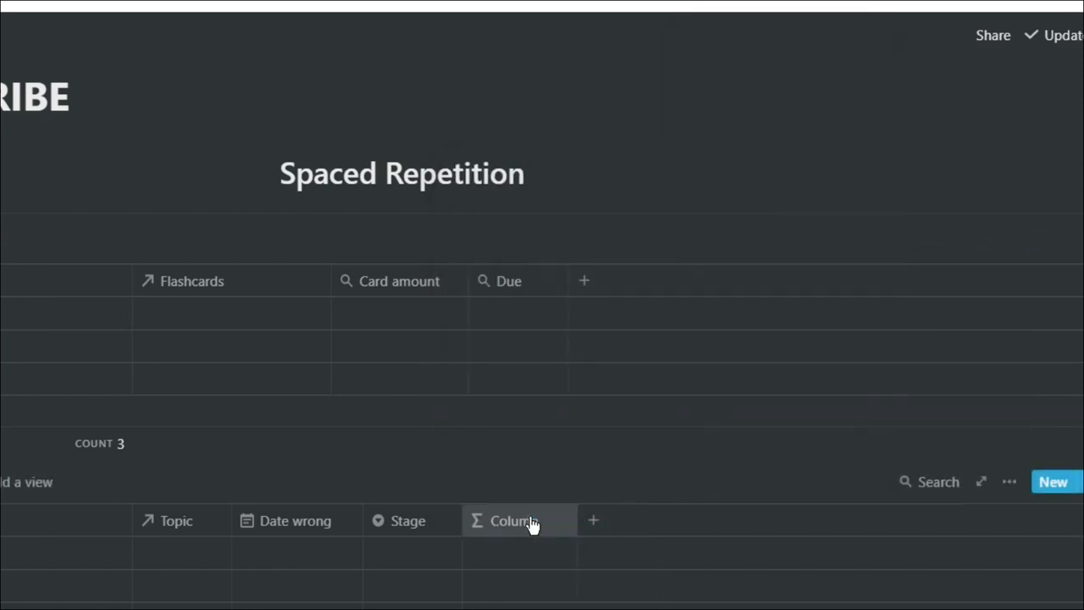
left_click(532, 525)
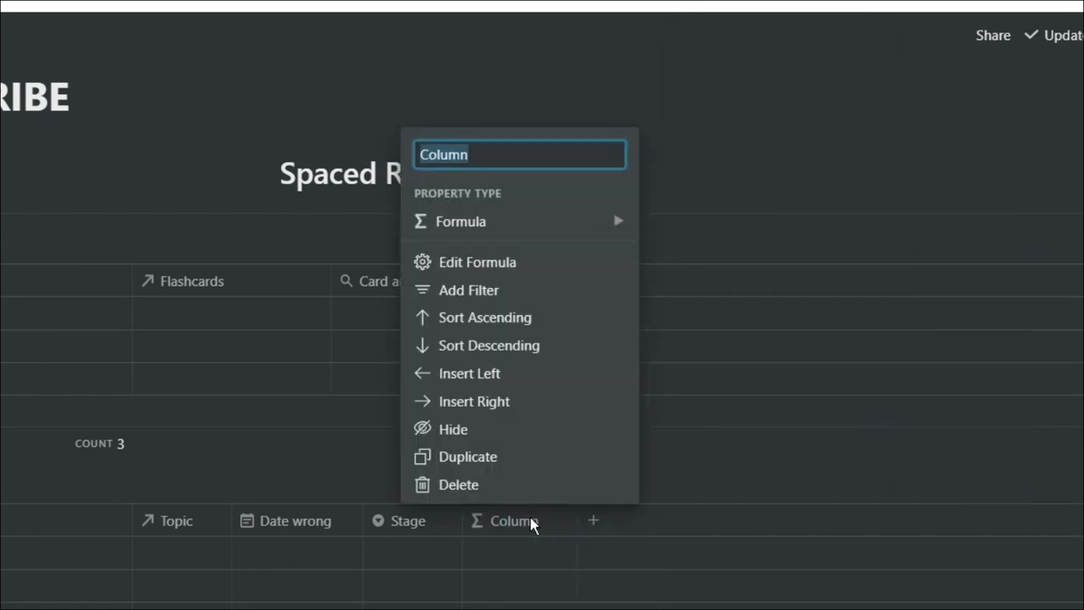
type("Review dat")
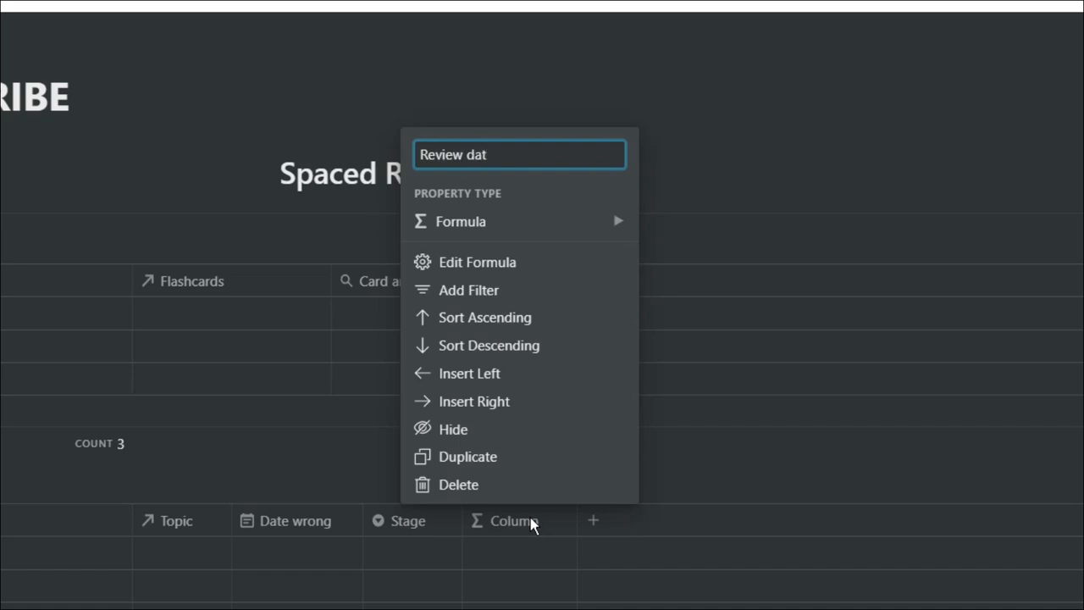
type("e")
key("Return")
- Add another formula property named "Showing" to the Flashcards table and narrow its column
left_click(593, 520)
left_click(693, 254)
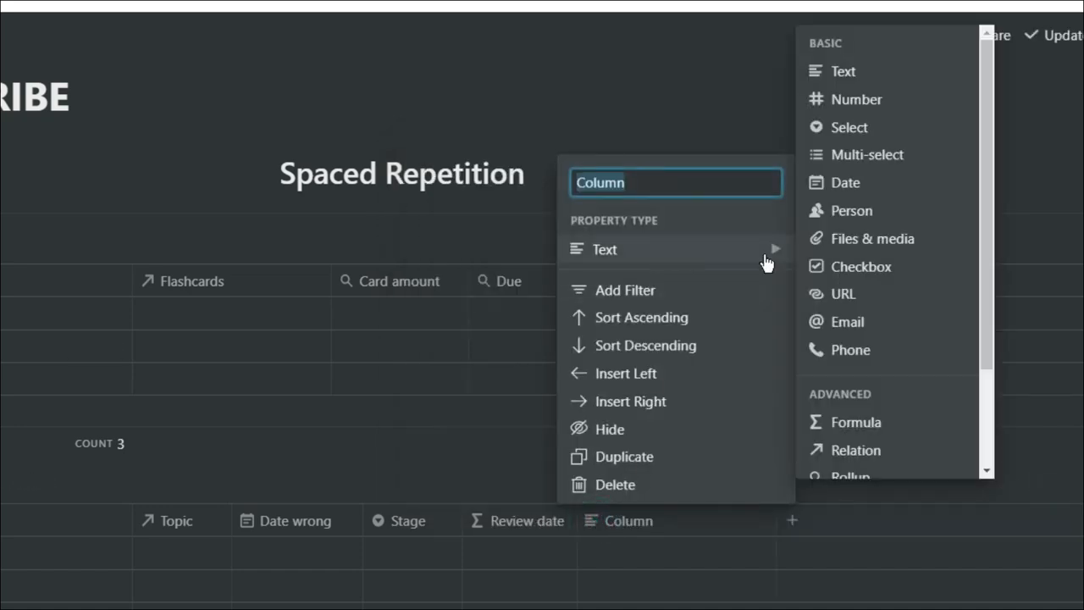
left_click(850, 422)
left_click(668, 520)
type("Showing")
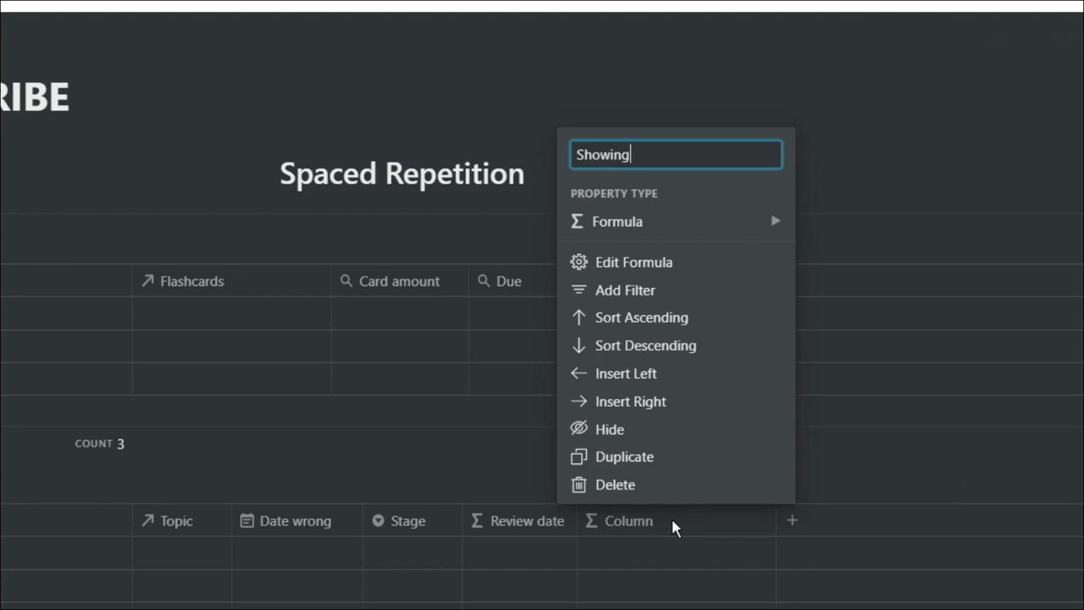
key("Return")
left_click_drag(774, 520, 677, 520)
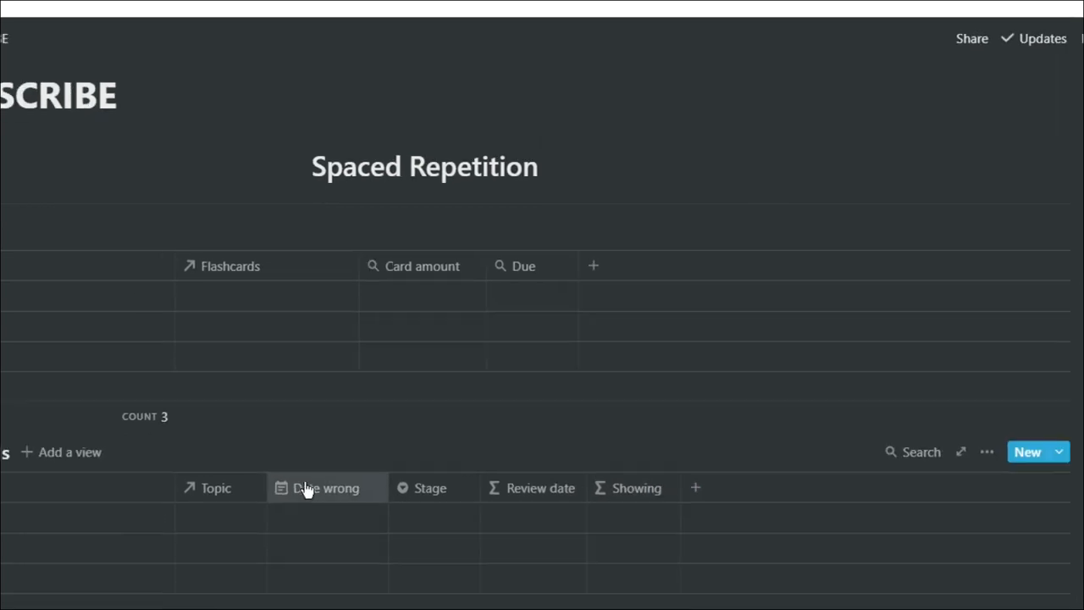
- Link Question 1 and Question 2 to Topic 1, Question 3 to Topic 2, and Question 1 to Topic 3
left_click(256, 298)
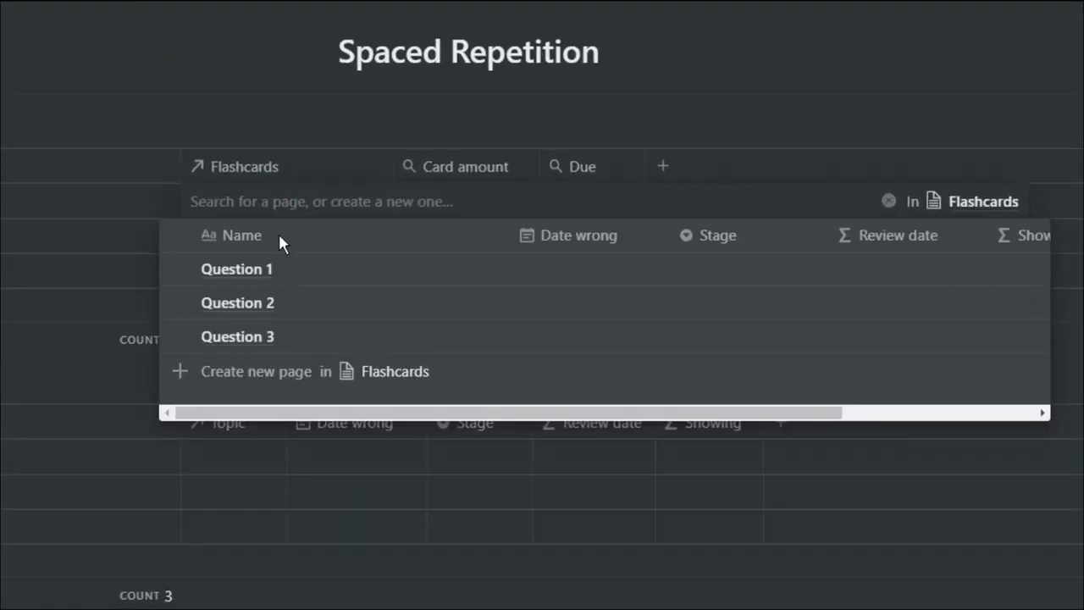
left_click(178, 269)
left_click(180, 303)
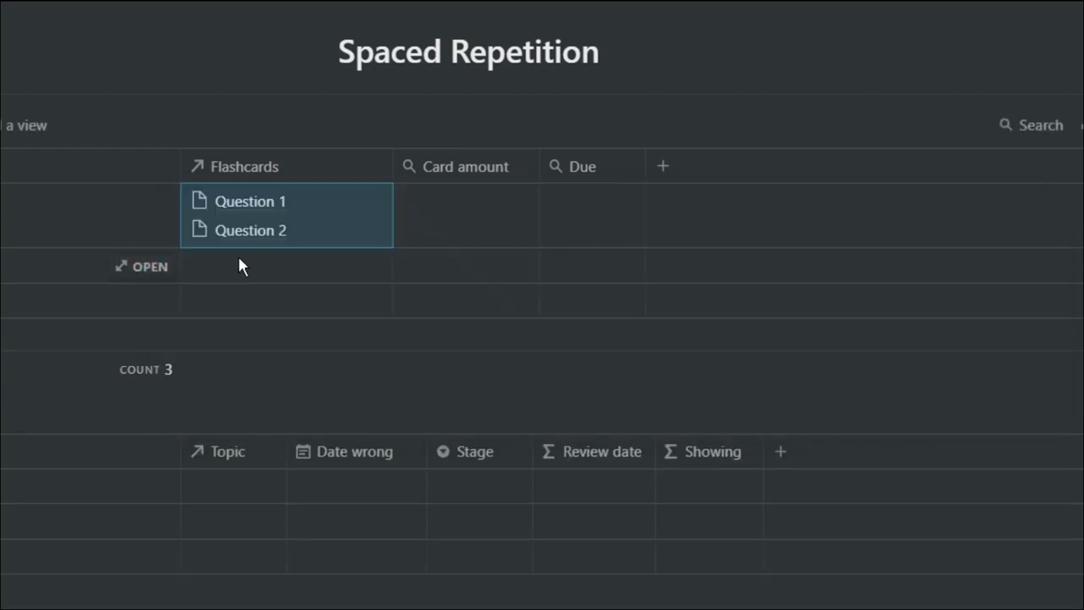
left_click(179, 401)
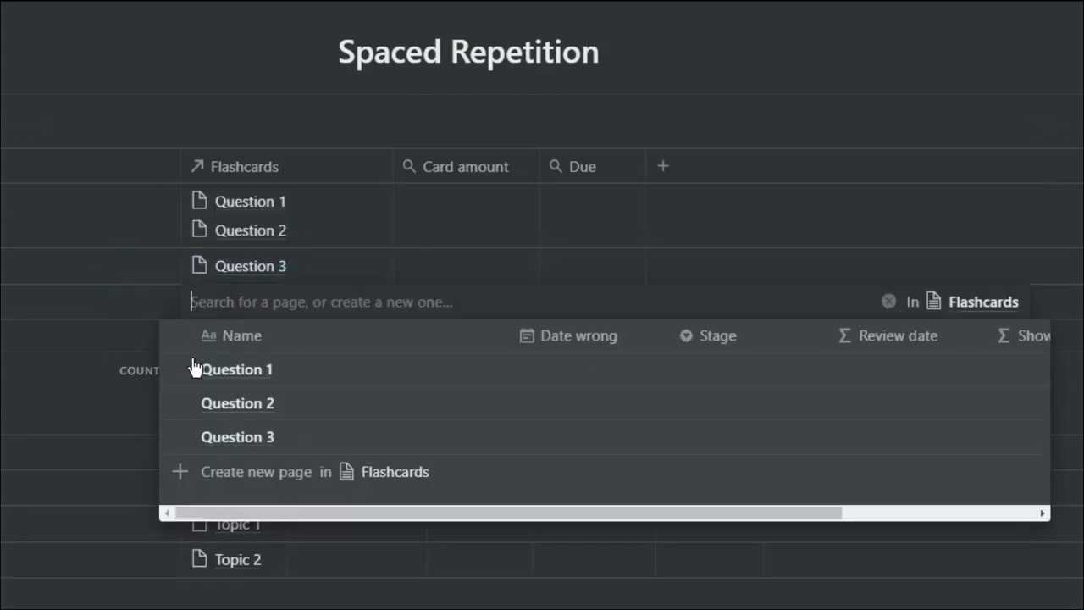
left_click(142, 297)
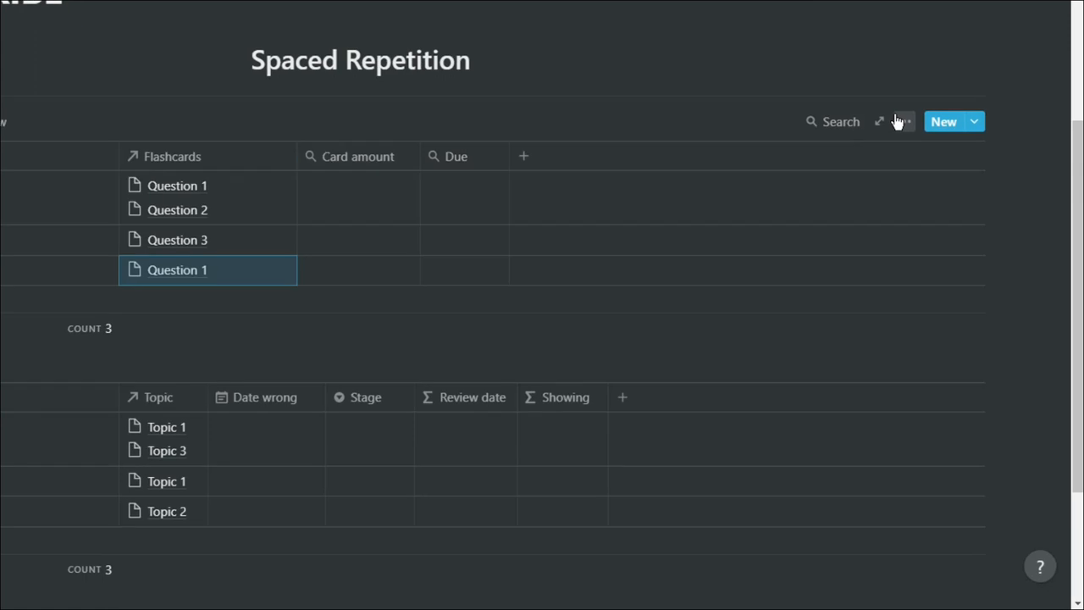
- Turn off cell wrapping in both the Topic and Flashcards tables
left_click(1052, 150)
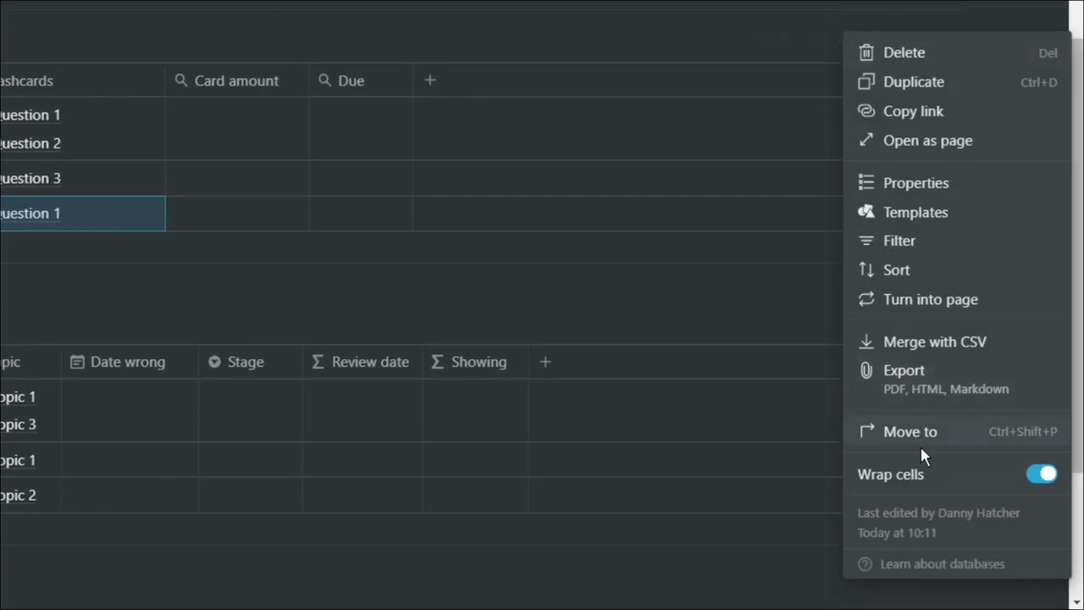
left_click(1040, 477)
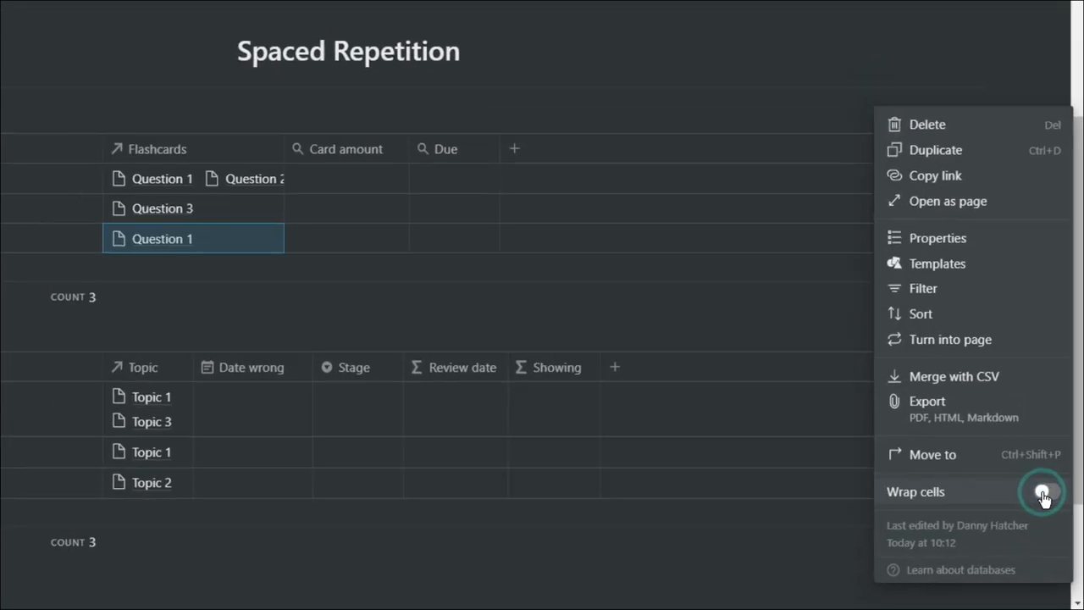
left_click(650, 276)
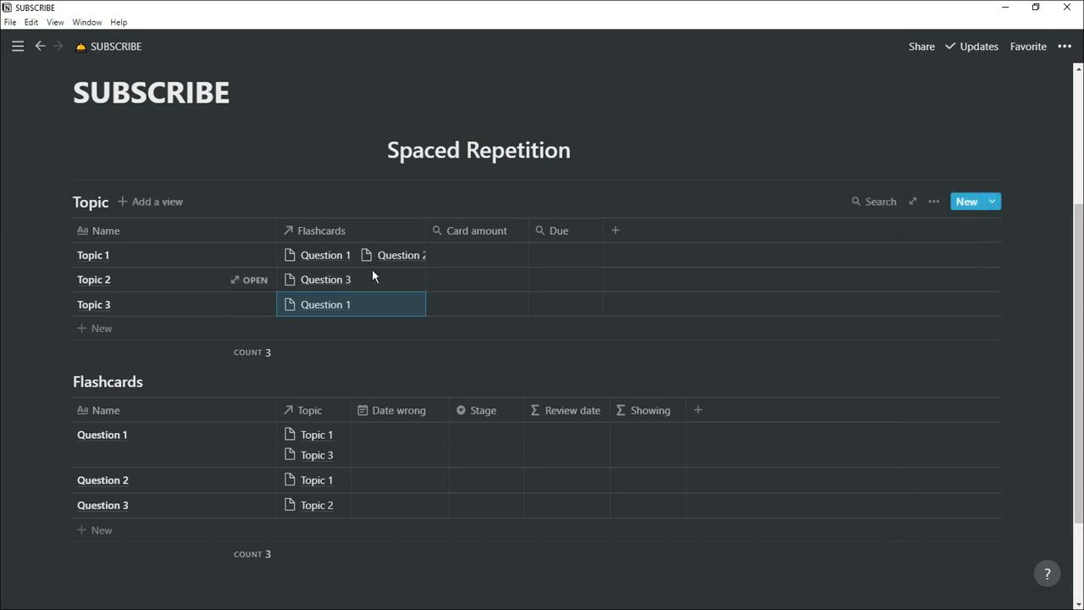
left_click(933, 380)
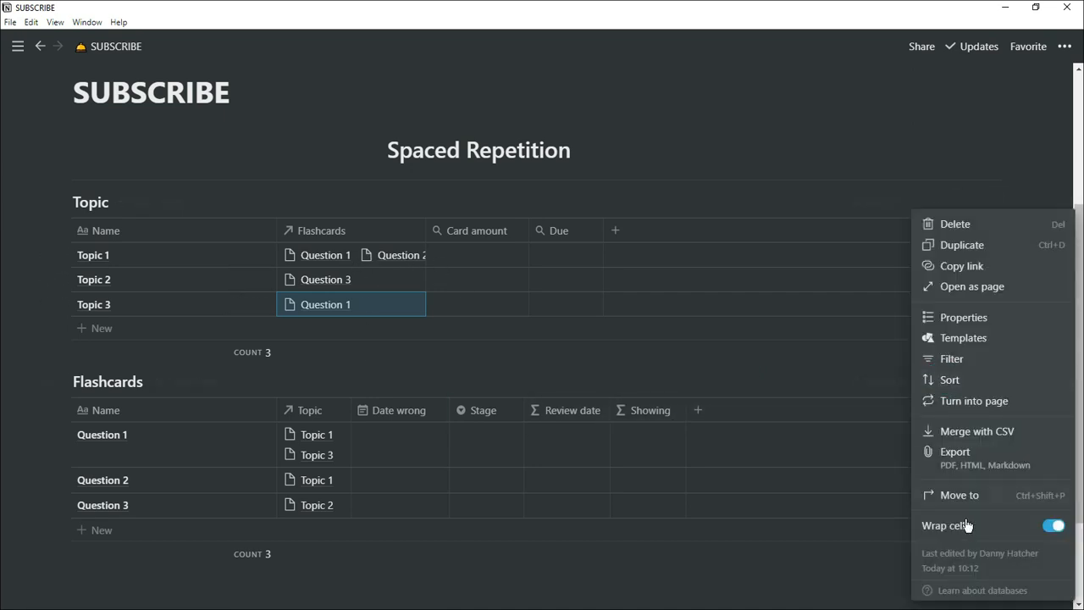
left_click(1050, 526)
left_click(809, 386)
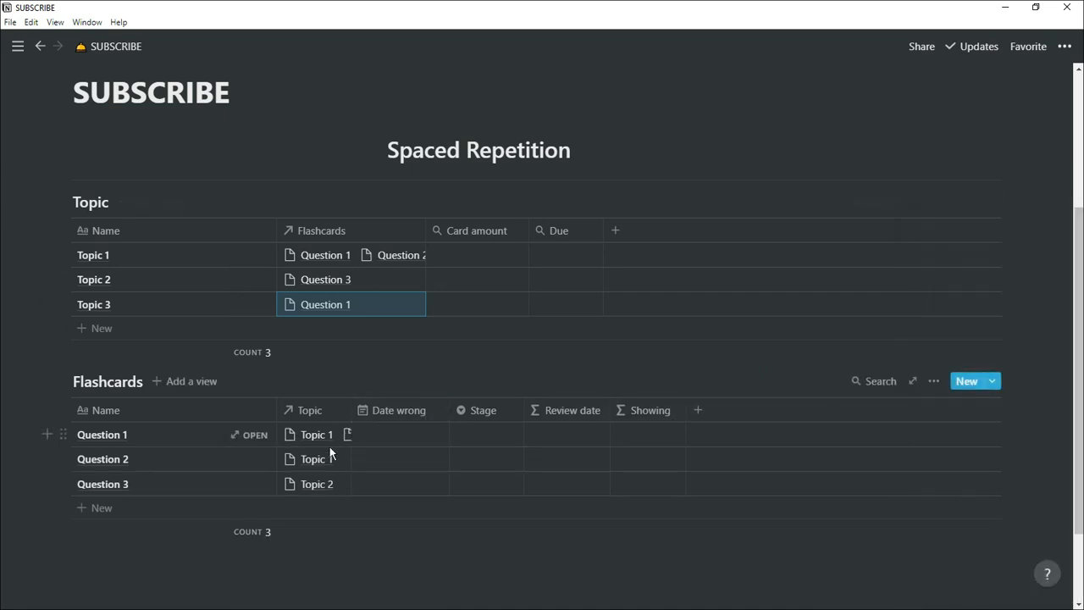
- Set Date wrong to Apr 22, 2020 for all three flashcard questions
left_click(392, 434)
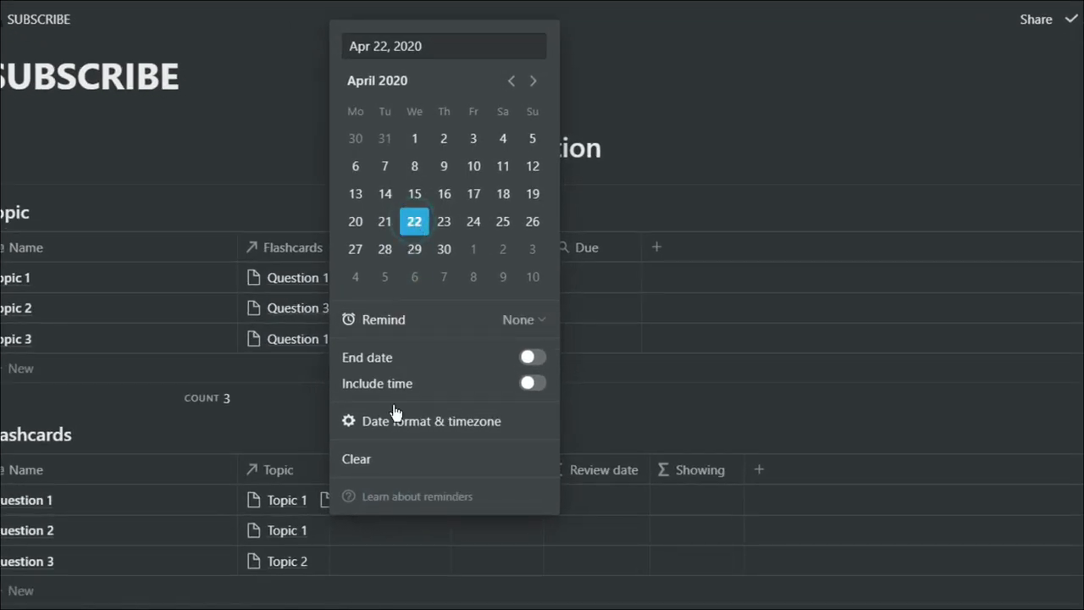
left_click(388, 517)
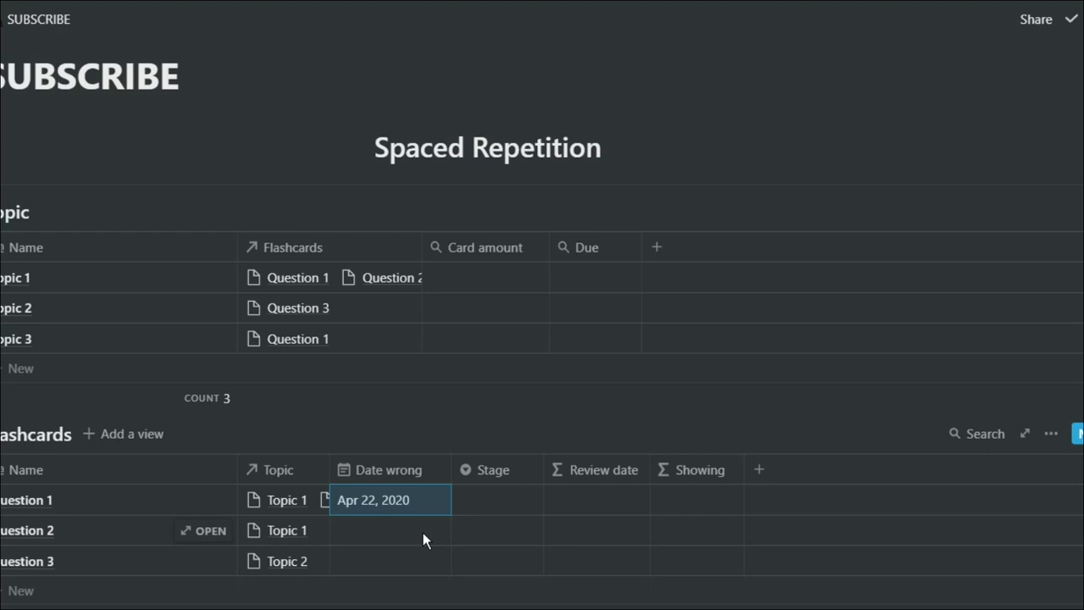
key("Down")
key("shift+Down")
type("Apr 22, 2020 Apr 22, 2020")
- Set the Stage to 1 for Question 1, Question 2 and Question 3
left_click(482, 499)
left_click(507, 236)
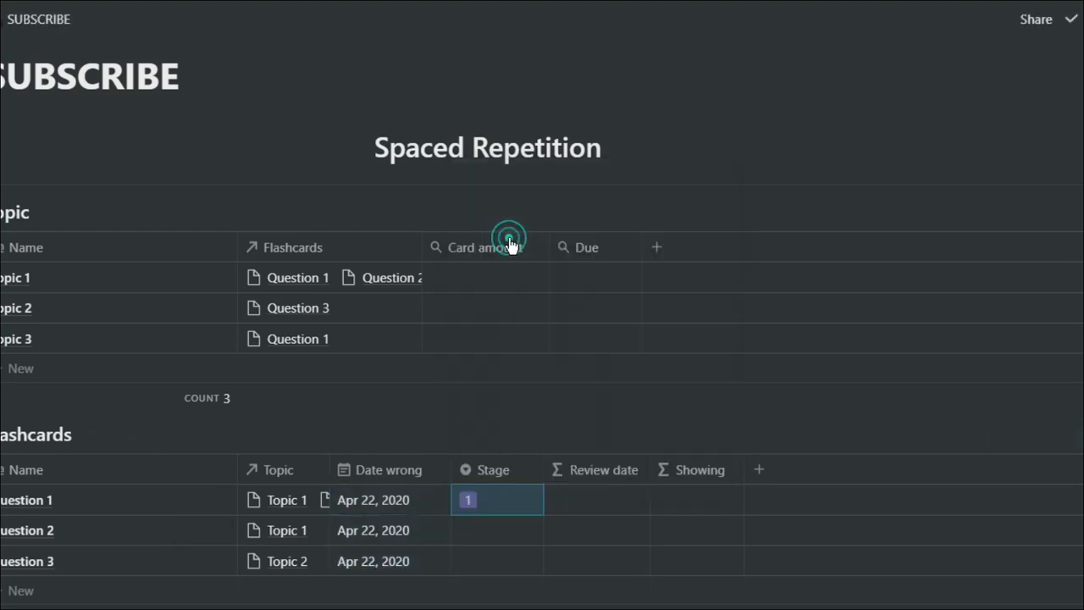
left_click(492, 525)
left_click(500, 259)
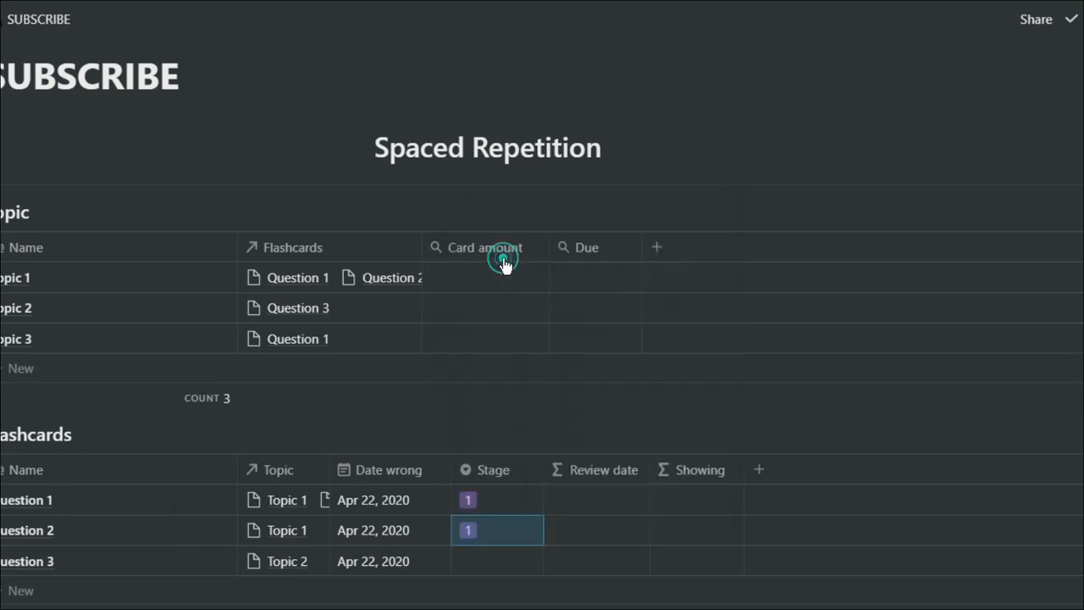
left_click(500, 560)
left_click(498, 294)
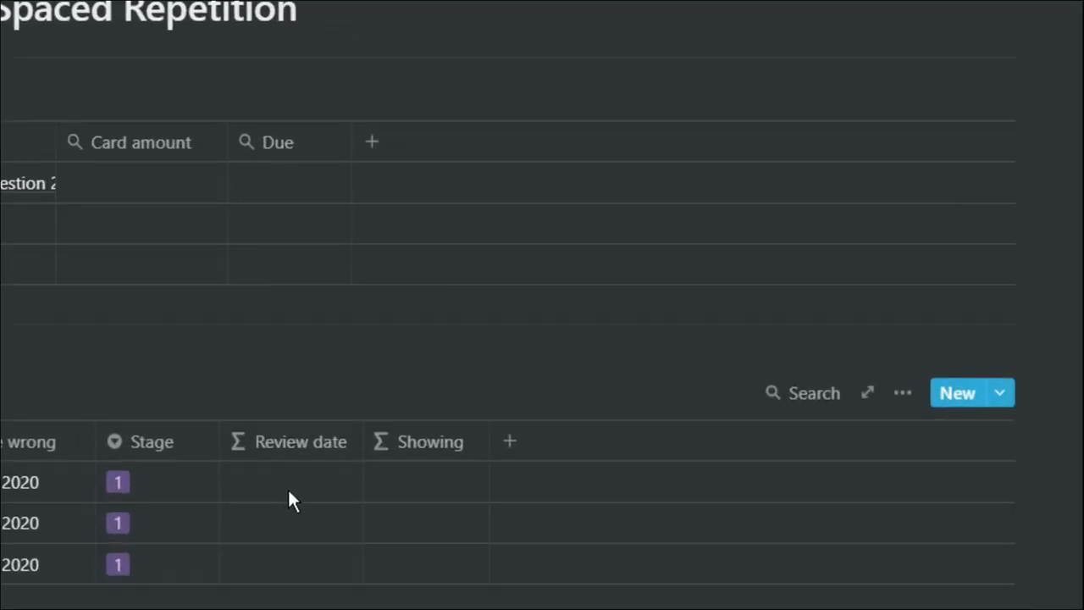
- Start the Flashcards Review date formula with an if condition testing whether the Stage property equals "2"
left_click(289, 491)
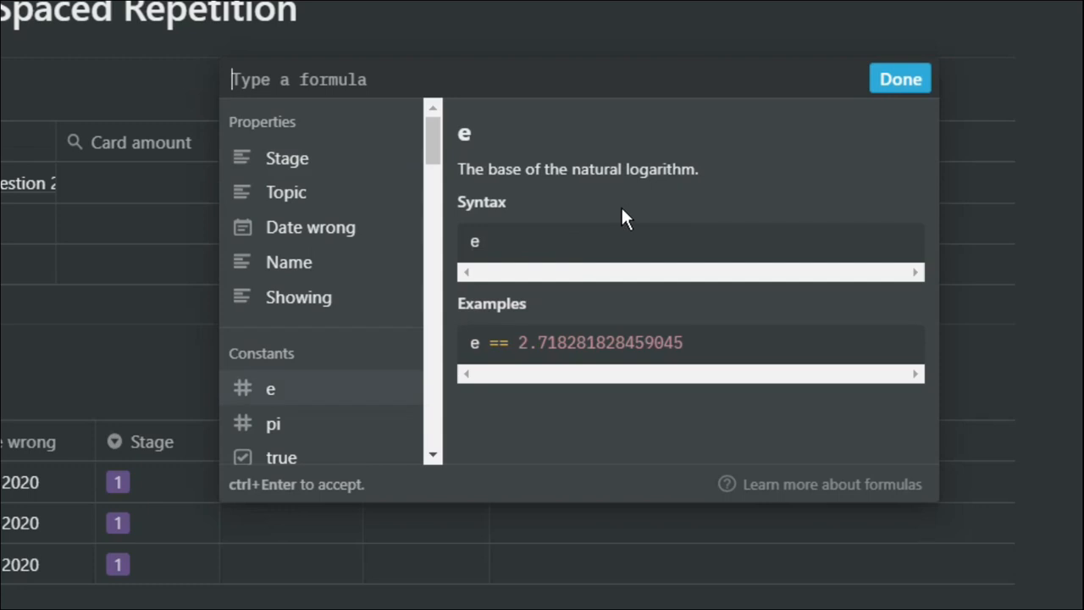
type("if(")
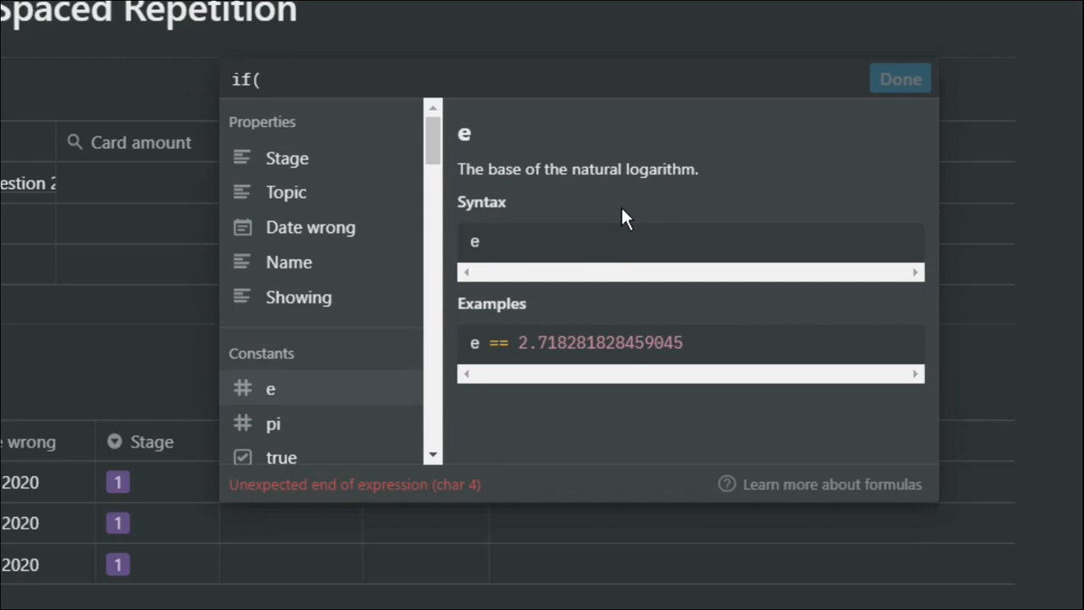
left_click(328, 165)
type("=")
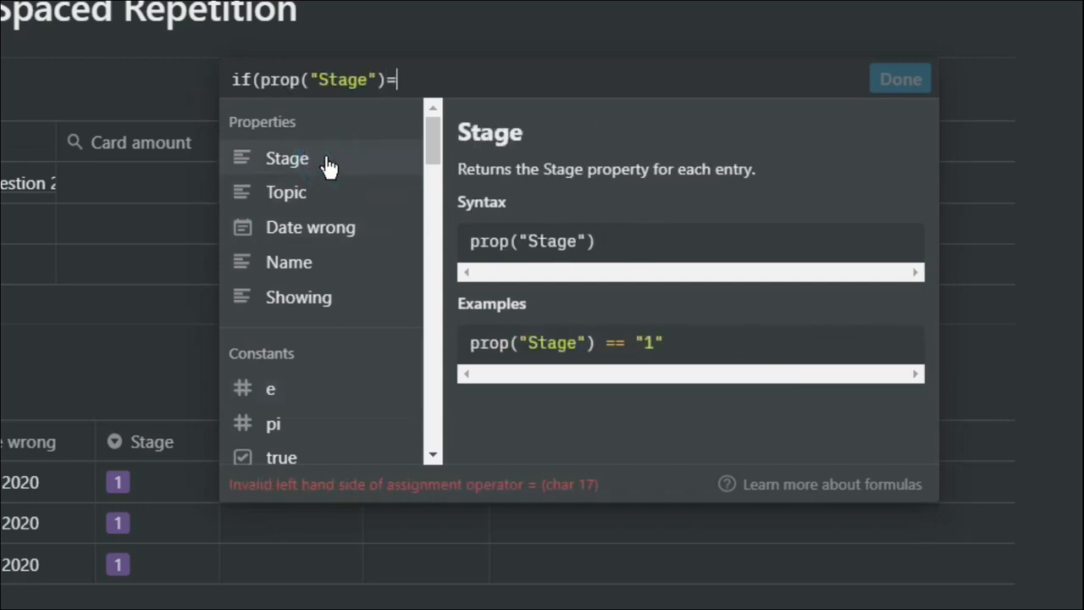
type("=2")
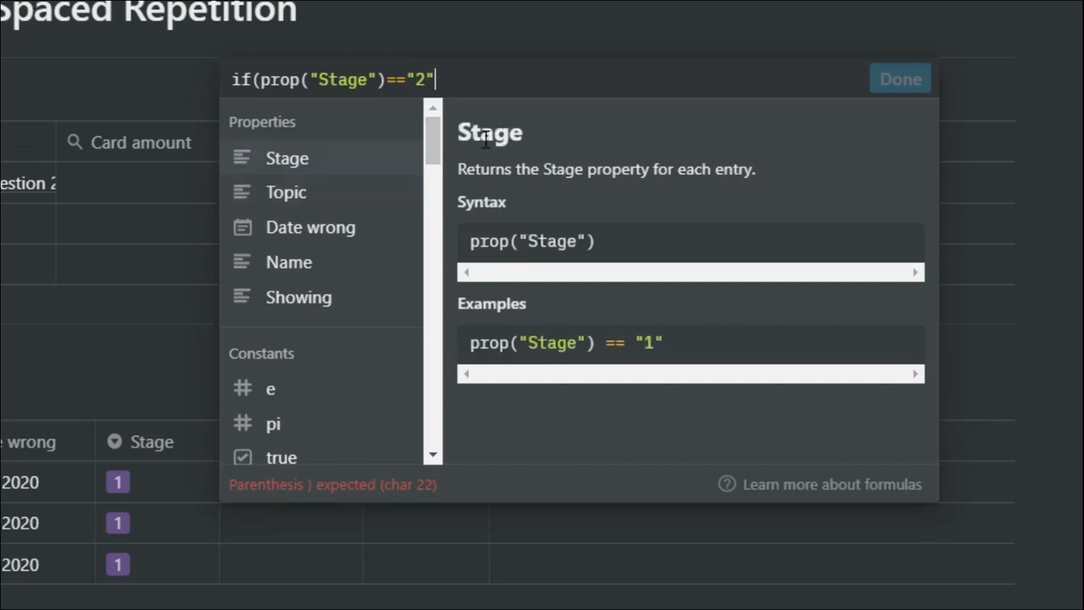
type(",")
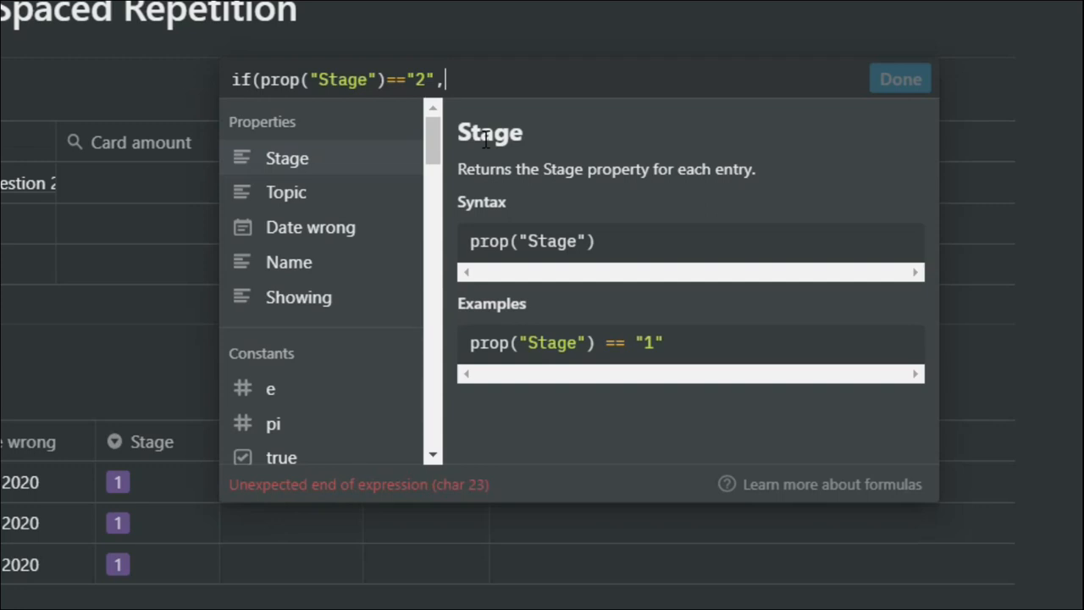
- Give the condition a true result of dateAdd with the Date wrong property, 1 and "days"
type("da")
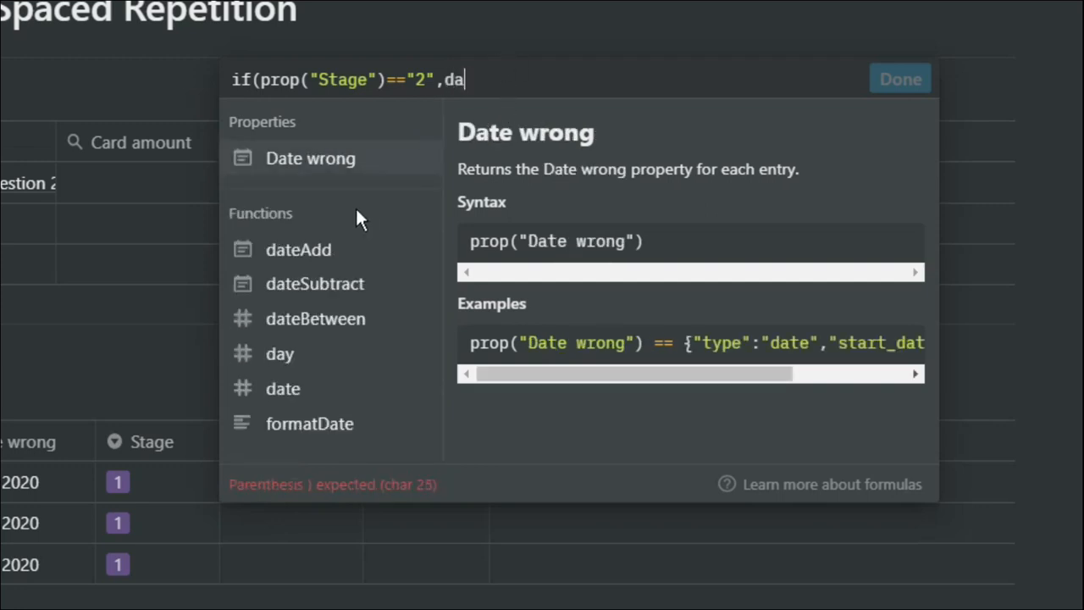
left_click(326, 249)
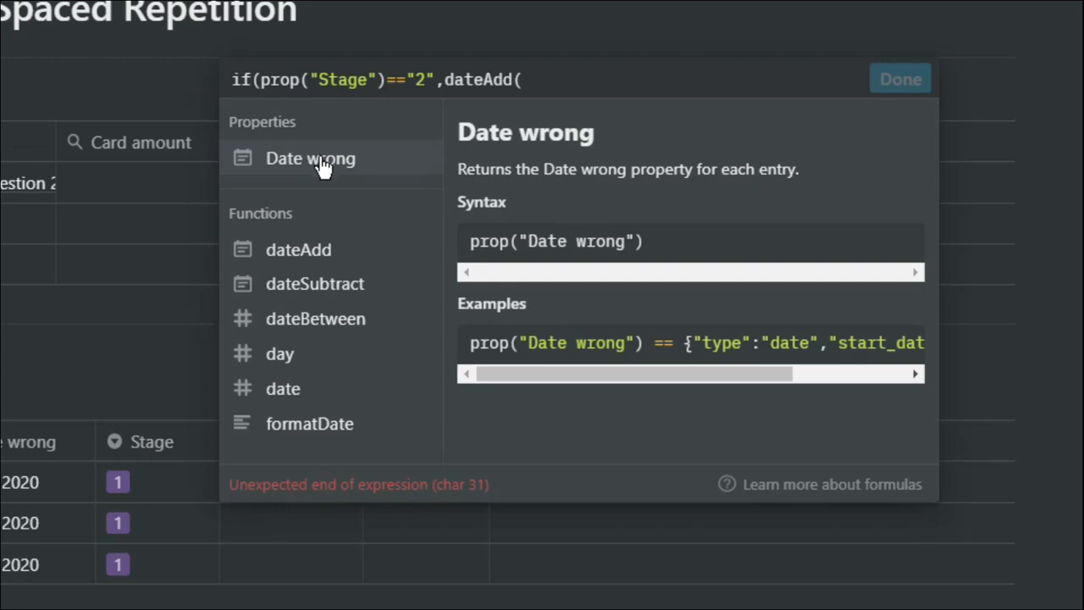
left_click(322, 164)
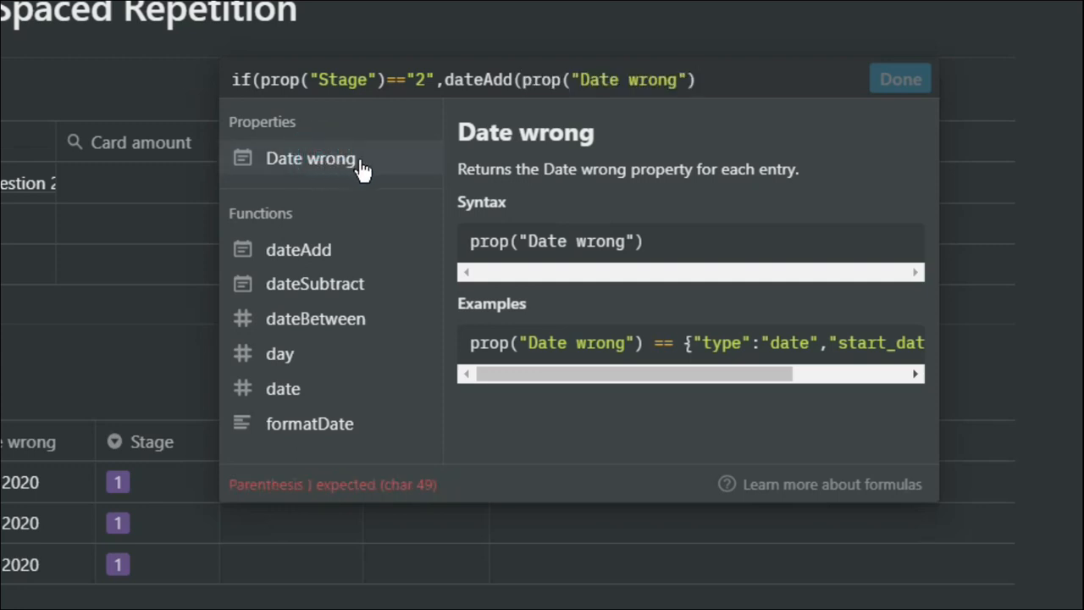
type(",1,")
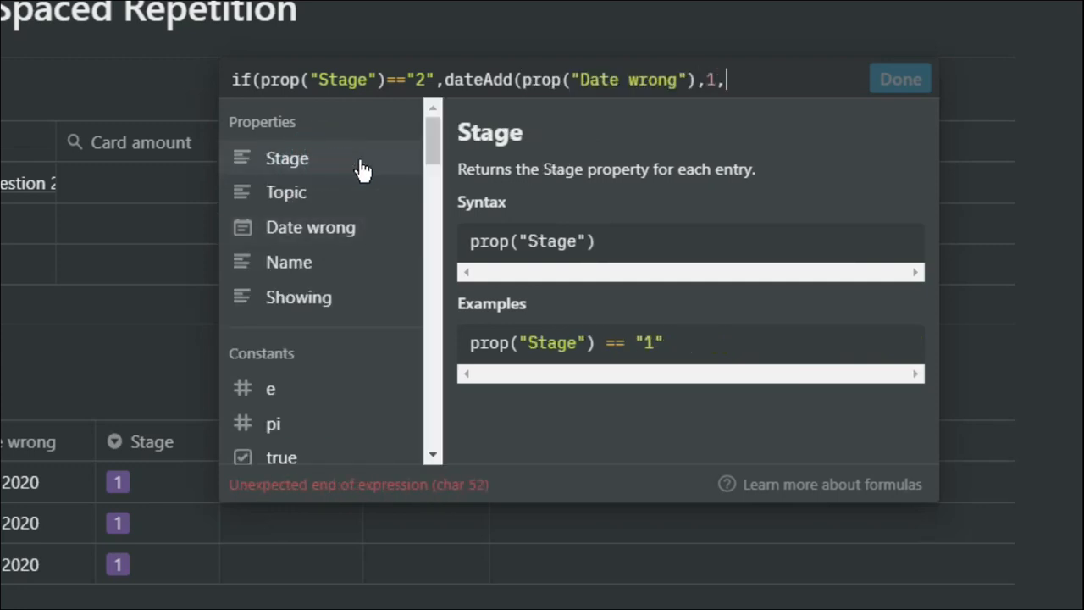
type("\"d")
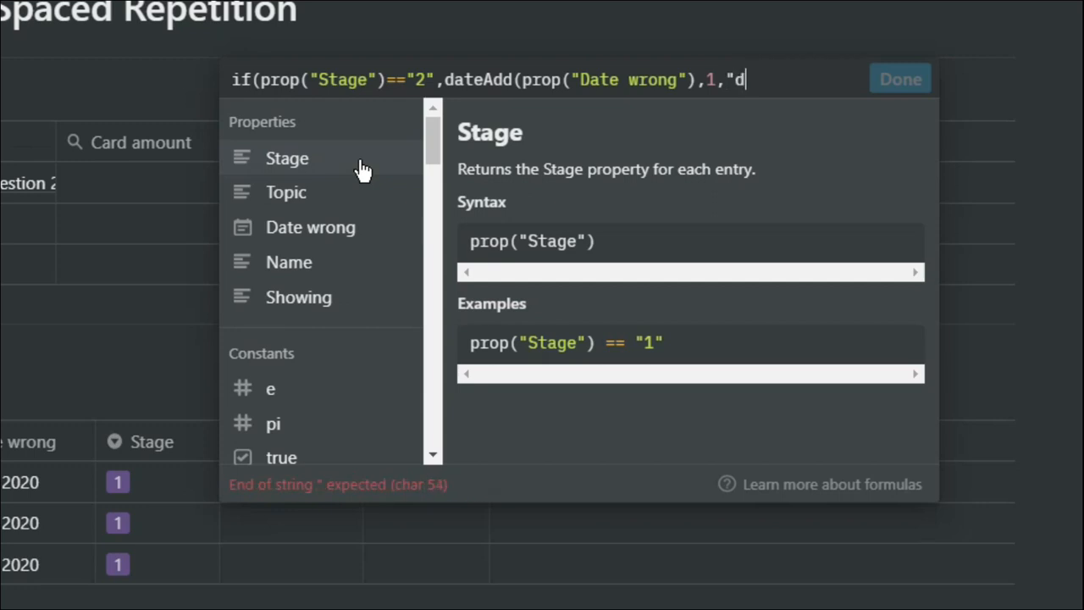
type("ays\"")
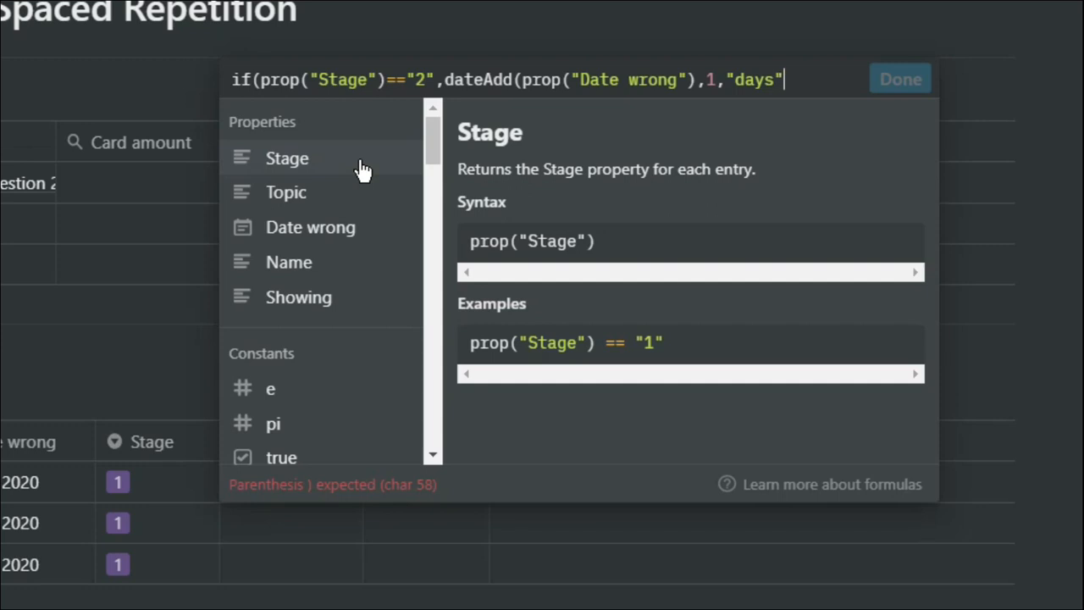
type("),")
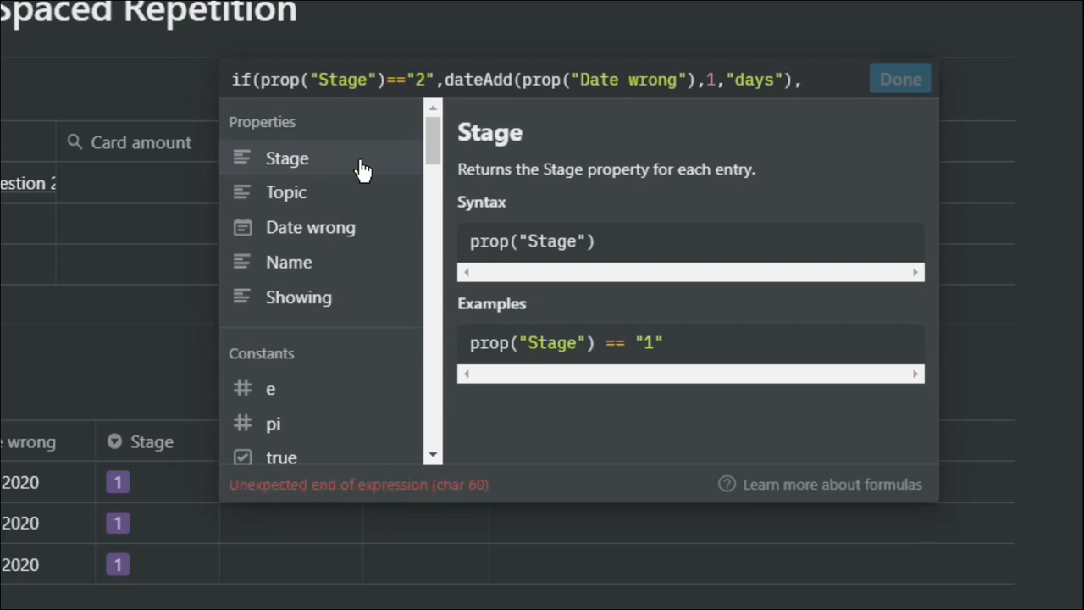
- Make the formula return Date wrong otherwise, close the if function and accept the Review date formula
left_click(344, 237)
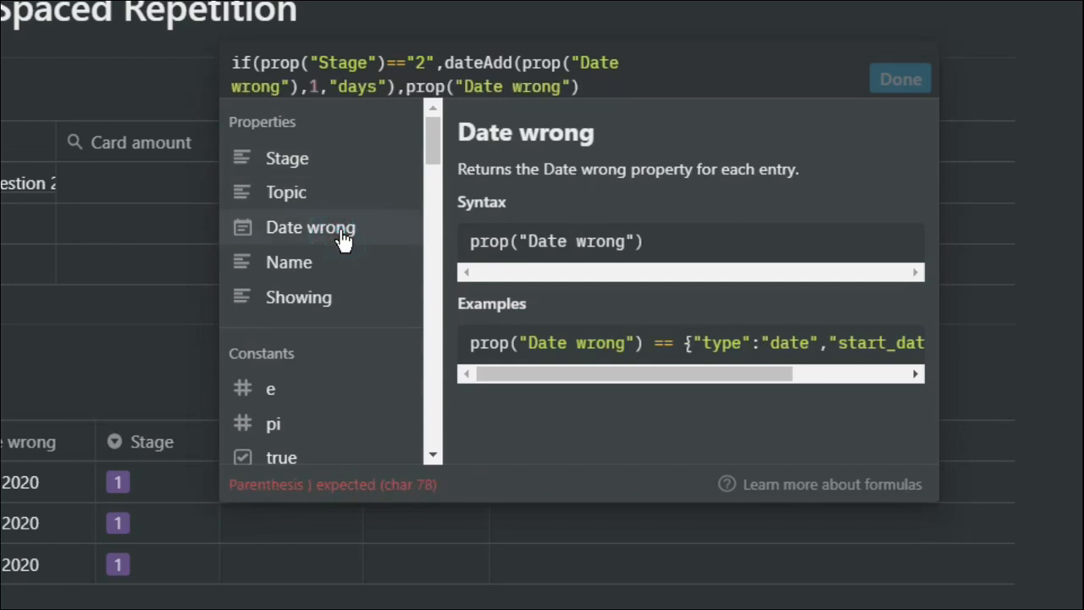
type(")")
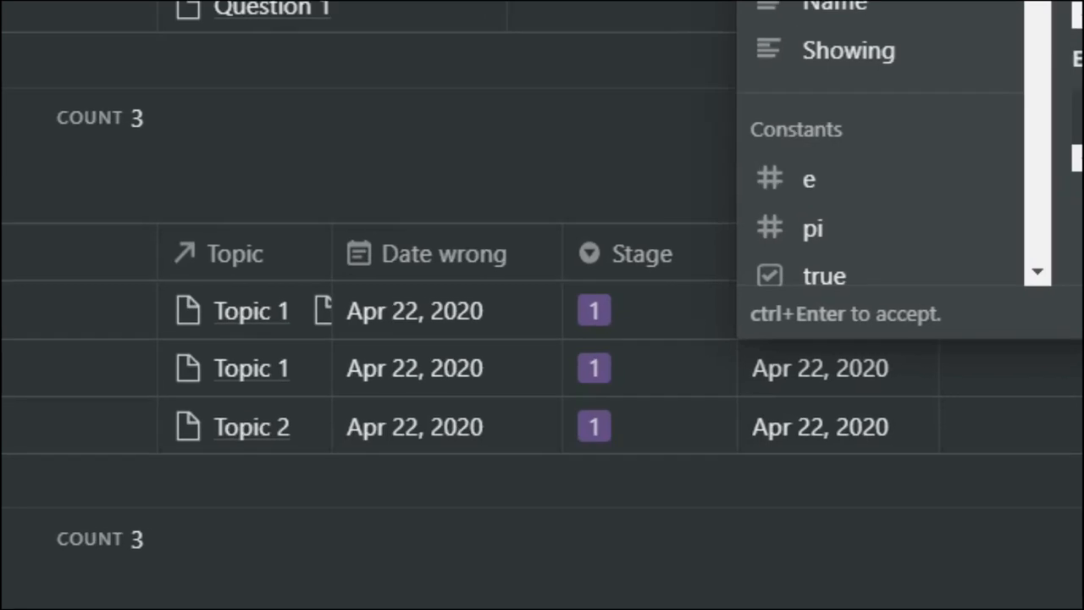
key("ctrl+Return")
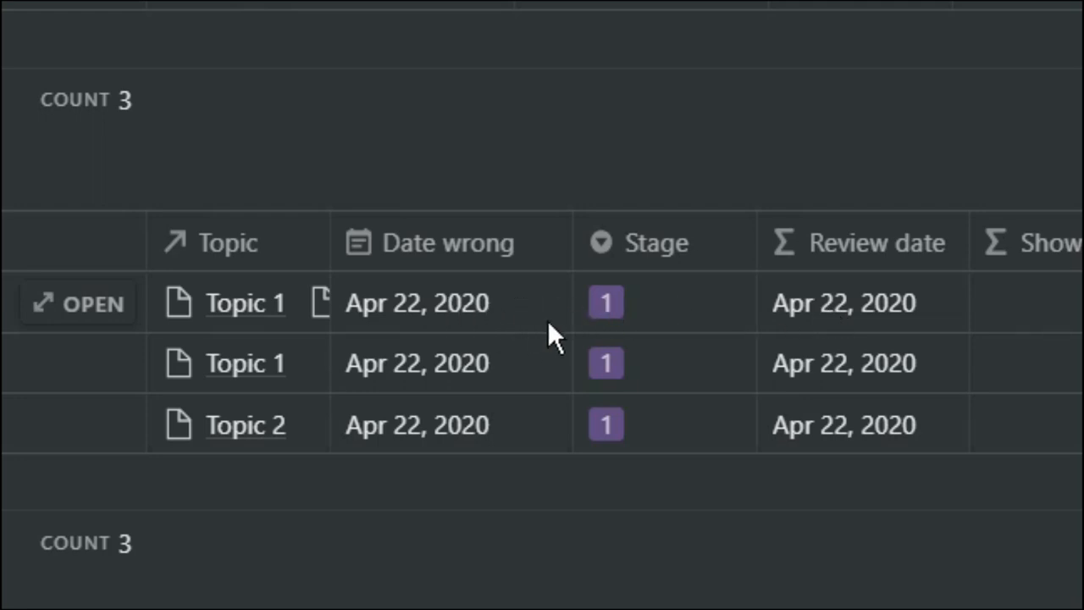
- Set the Stage of Question 1 to 2
left_click(642, 305)
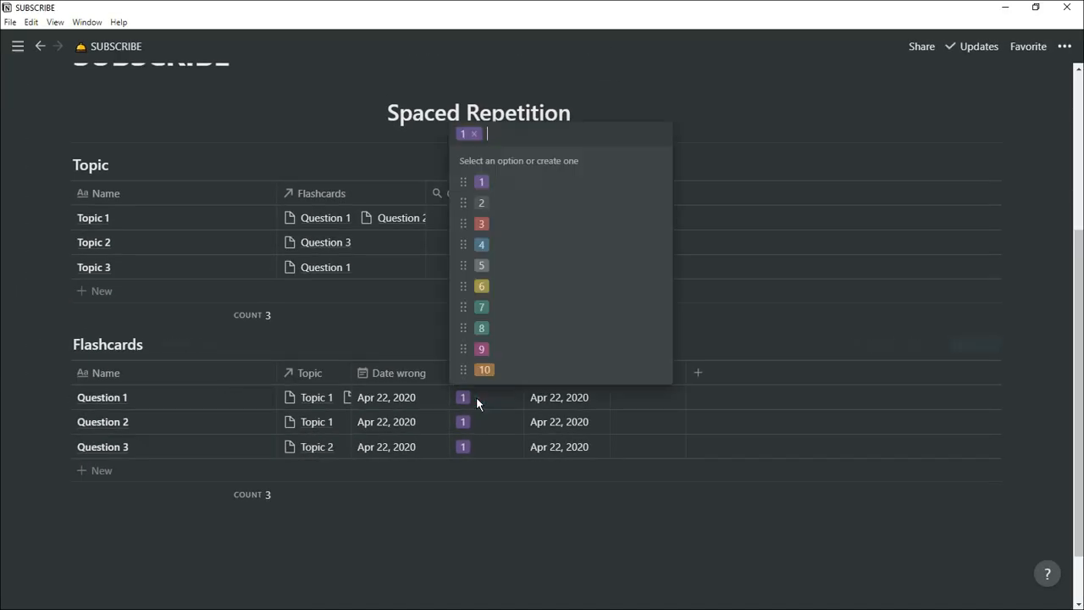
left_click(500, 204)
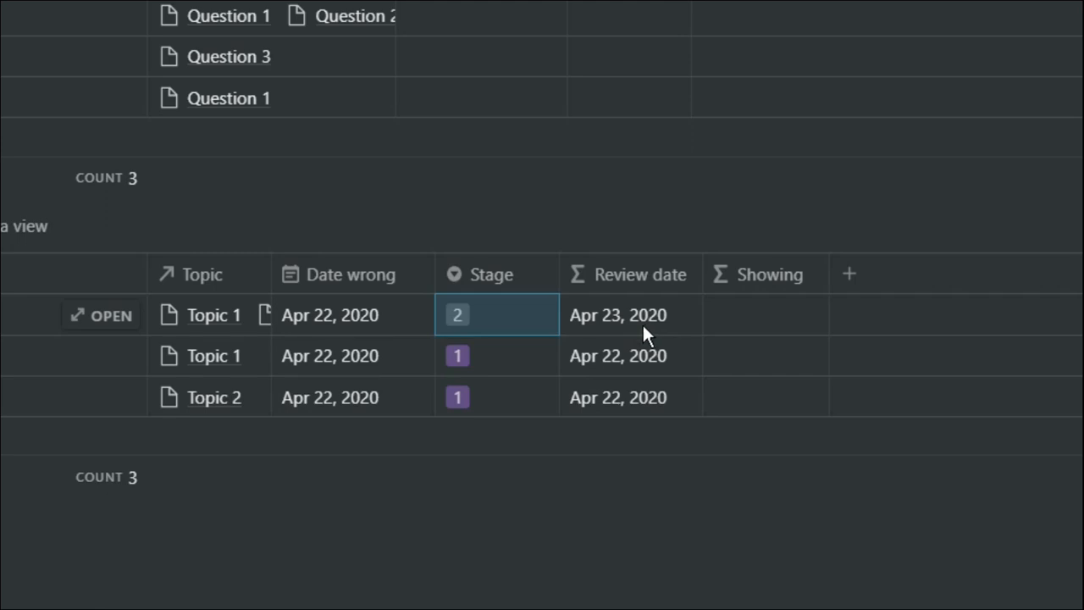
- Enter the Showing formula prop("Review date")<=now() in the Flashcards table
left_click(749, 317)
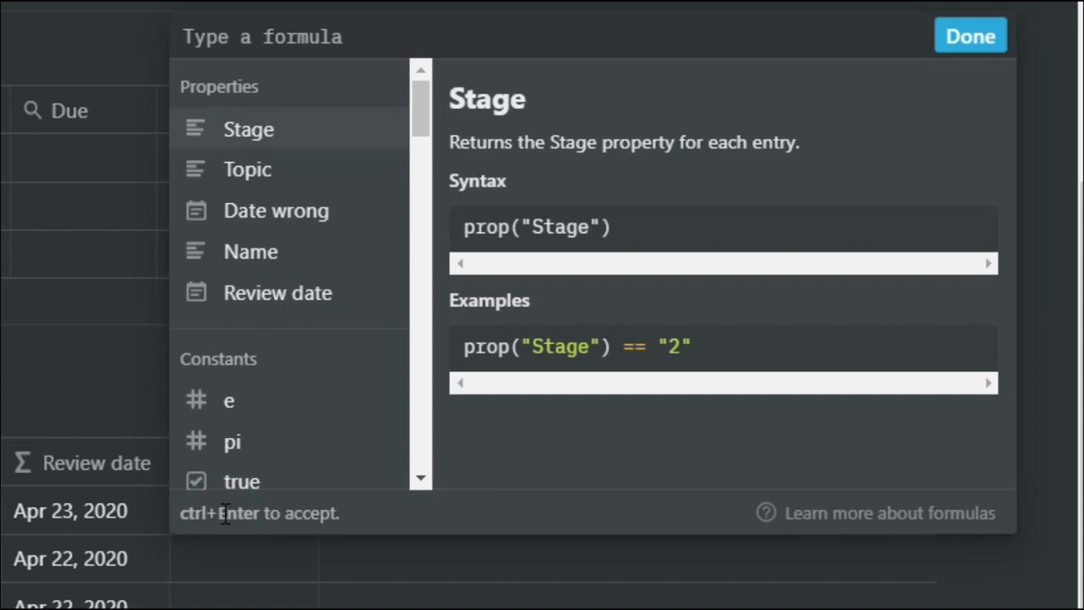
left_click(286, 298)
type("<=")
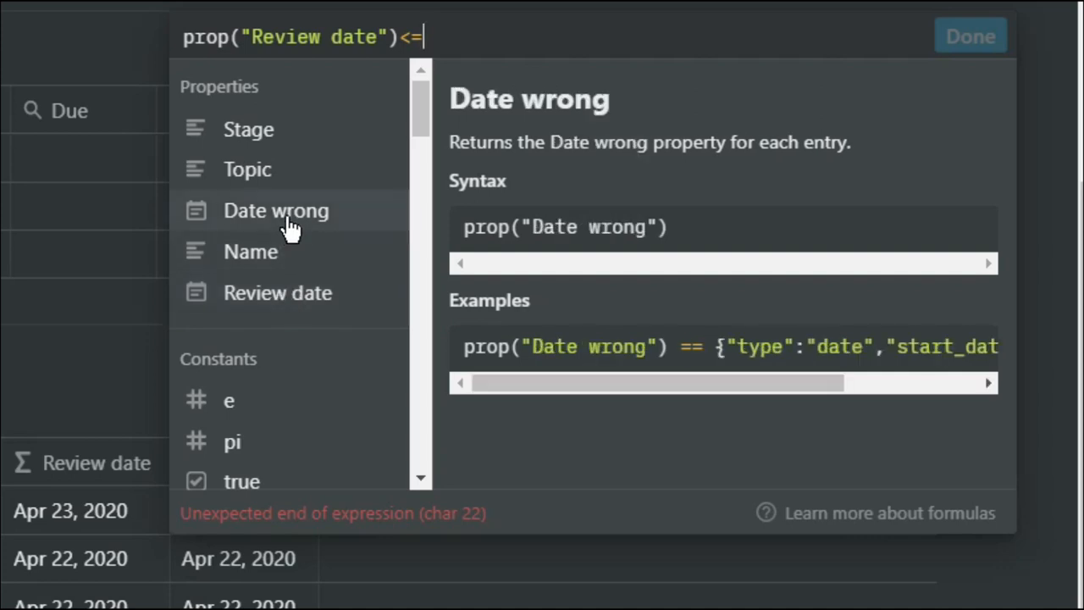
type("now()")
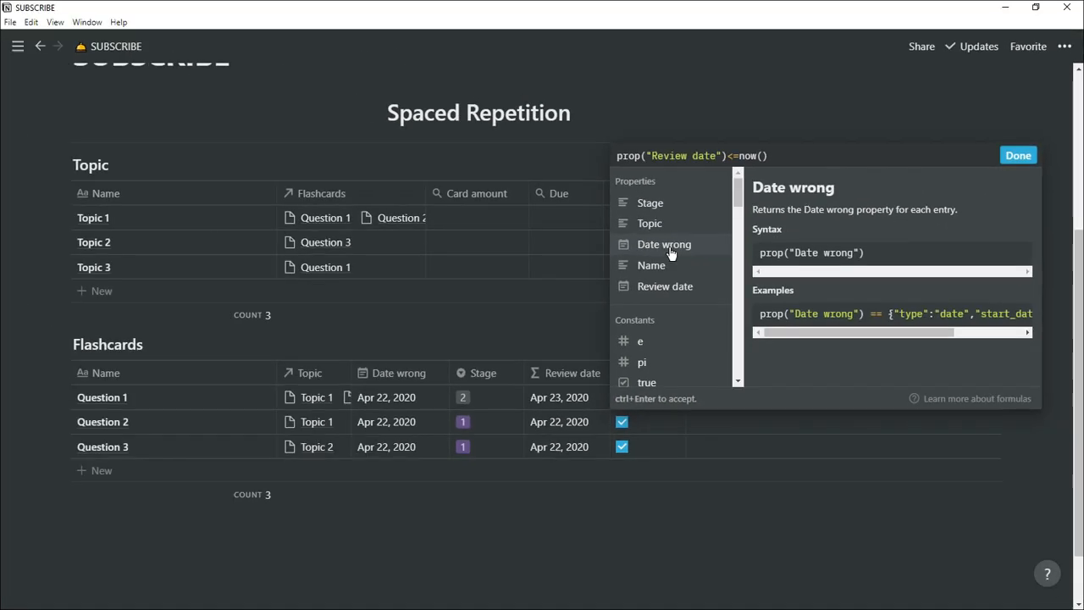
left_click(1018, 157)
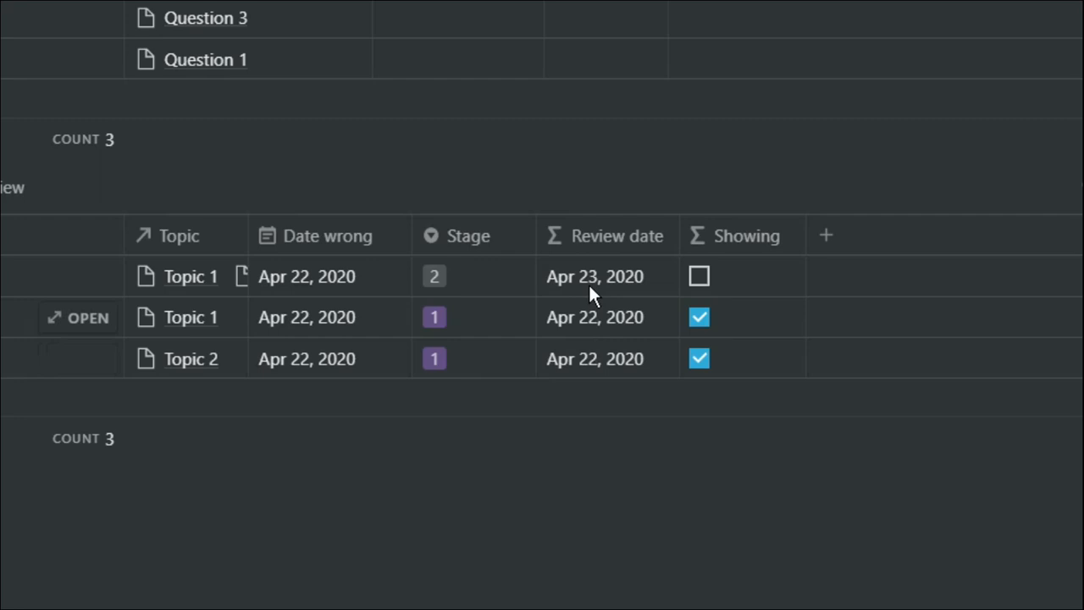
- Set Date wrong to Apr 21, 2020 and Stage to 2 for Question 2
left_click(320, 317)
left_click(322, 225)
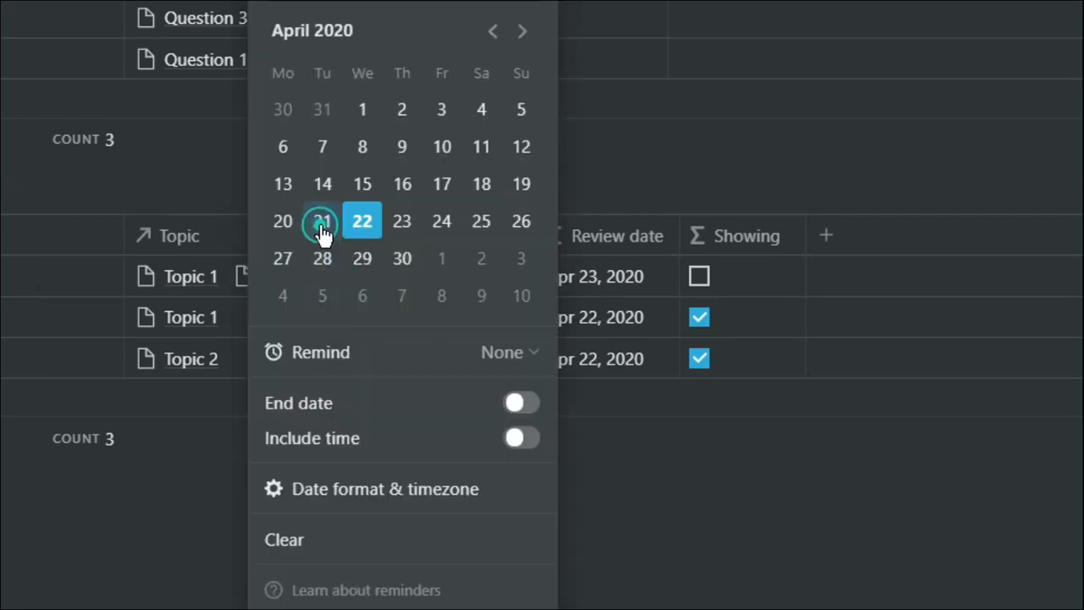
left_click(606, 354)
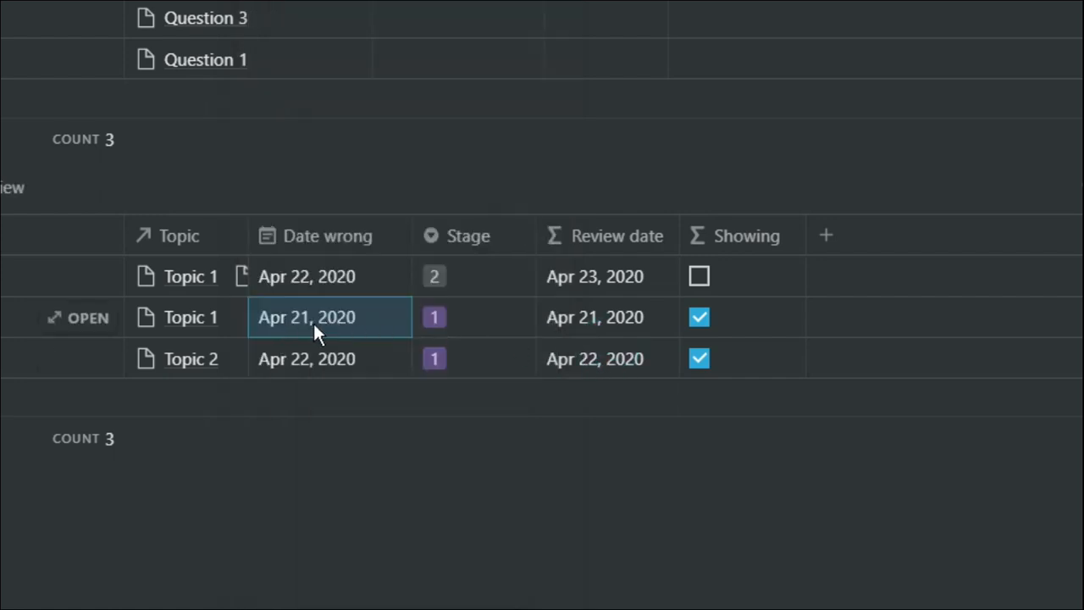
left_click(427, 318)
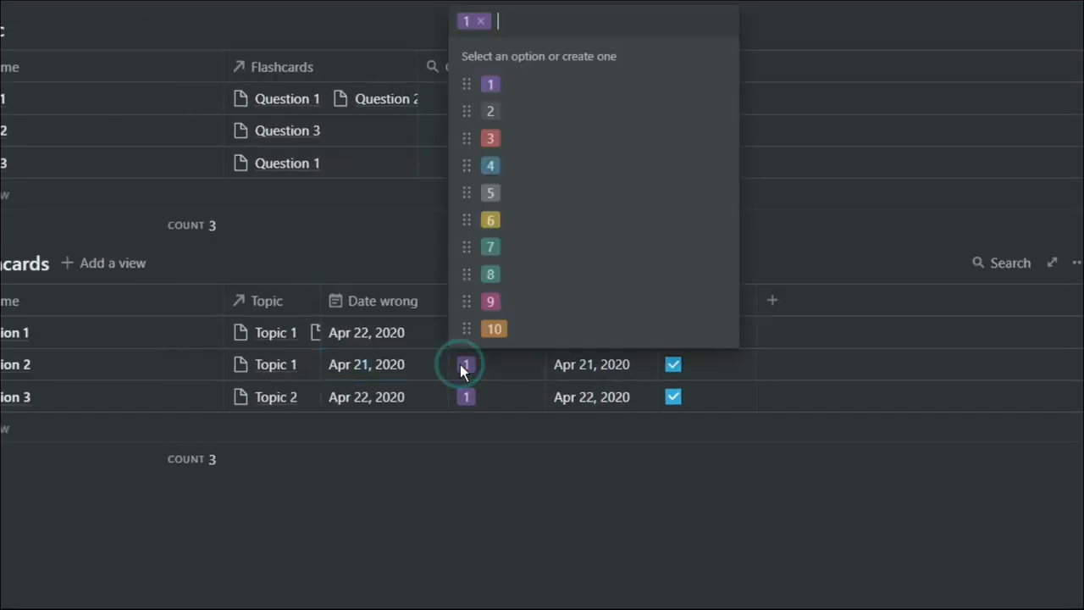
left_click(490, 111)
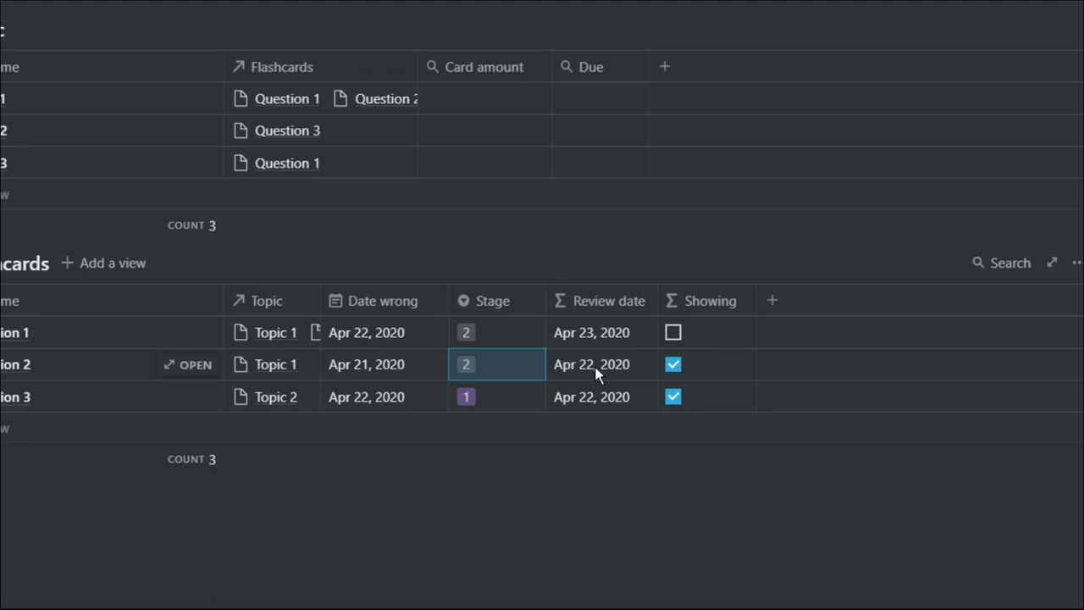
- Duplicate the Stage "2" condition and its dateAdd result before the final Date wrong in the Review date formula, adding a closing parenthesis
left_click(593, 331)
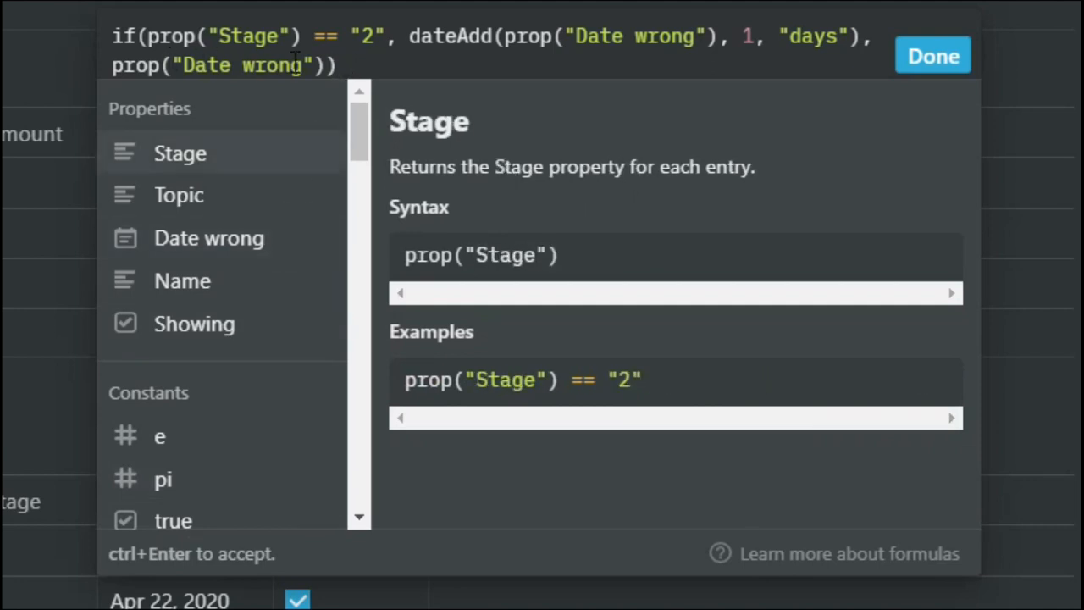
left_click_drag(149, 36, 862, 35)
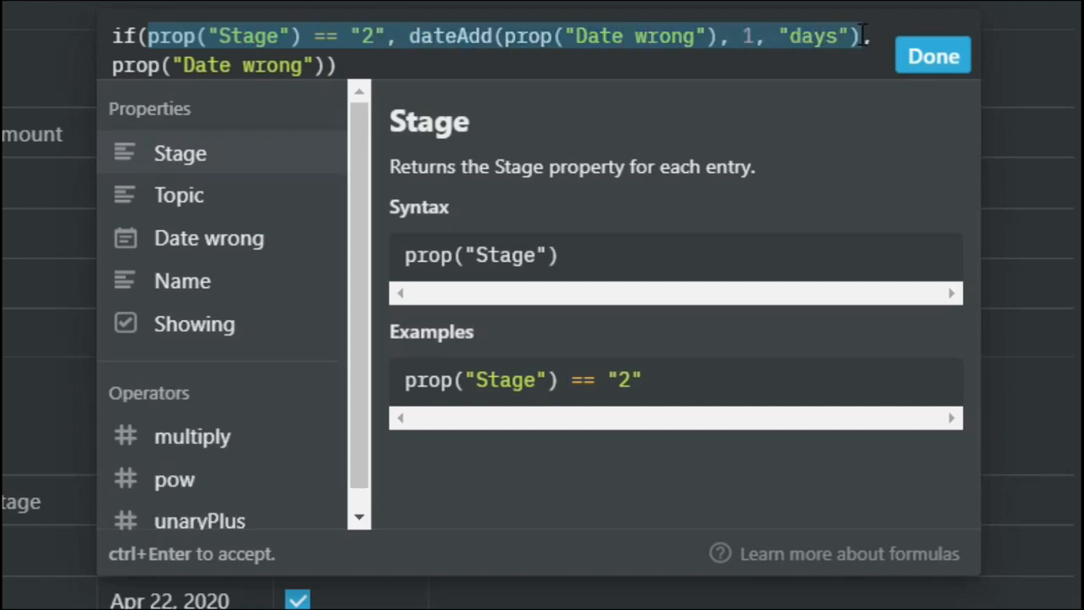
key("ctrl+c")
left_click(868, 36)
key("ctrl+v")
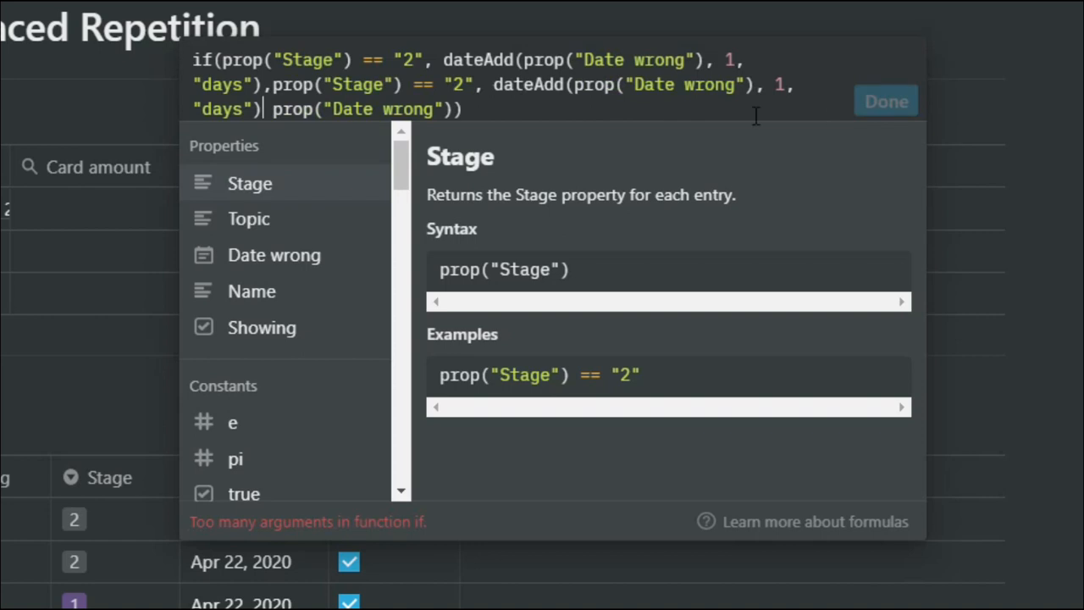
type(",")
left_click(500, 108)
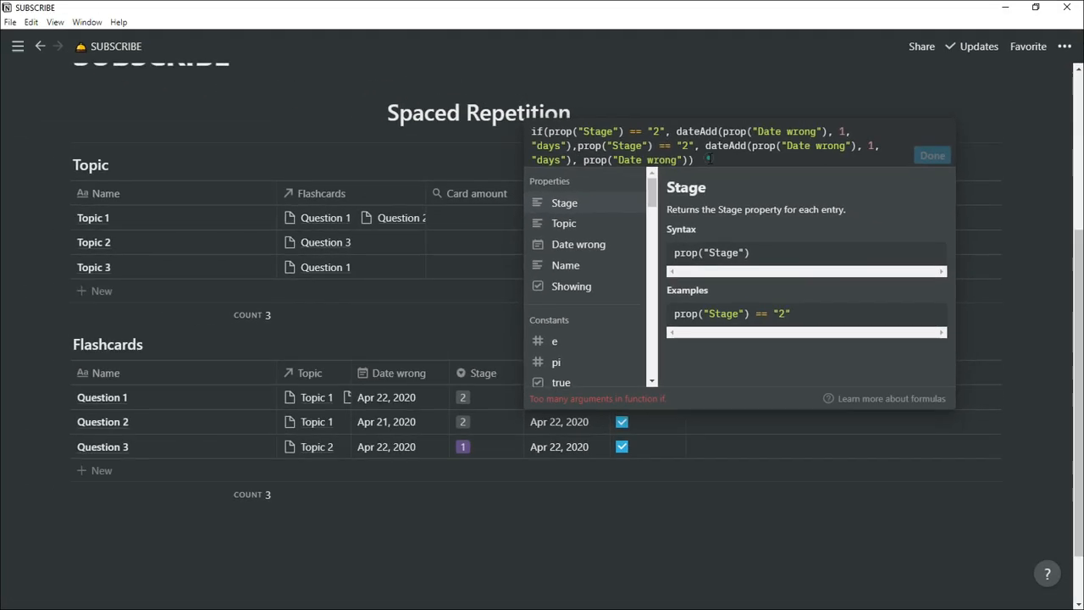
type(")")
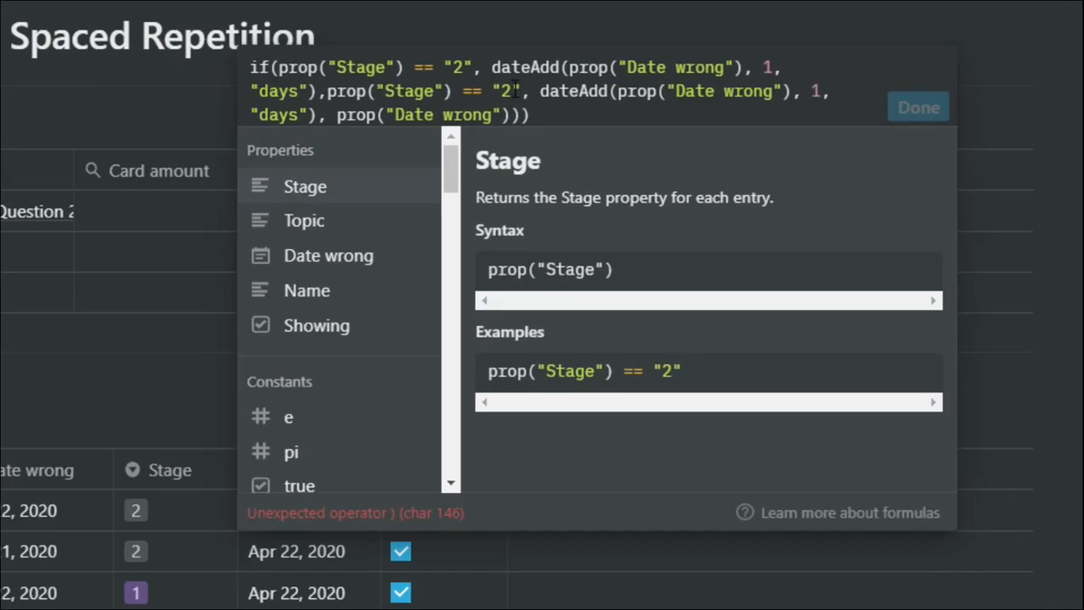
- Change the copied condition to Stage "3" and make it a nested if( function
double_click(688, 146)
key("BackSpace")
type("3")
left_click(330, 91)
type("if(")
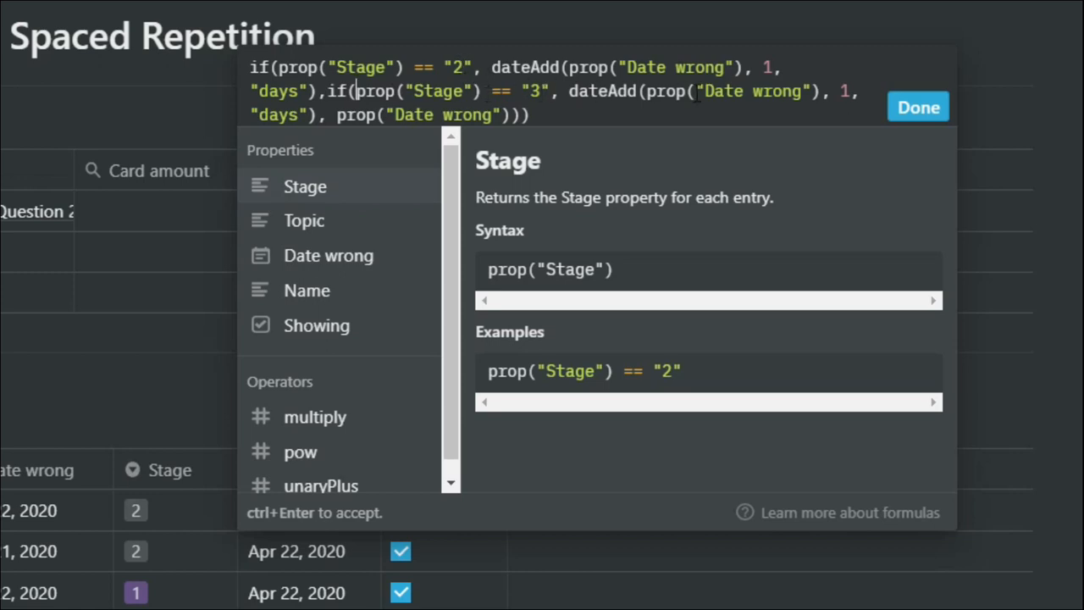
- Set the Stage "3" dateAdd interval to 3 days and accept the Review date formula
left_click(850, 95)
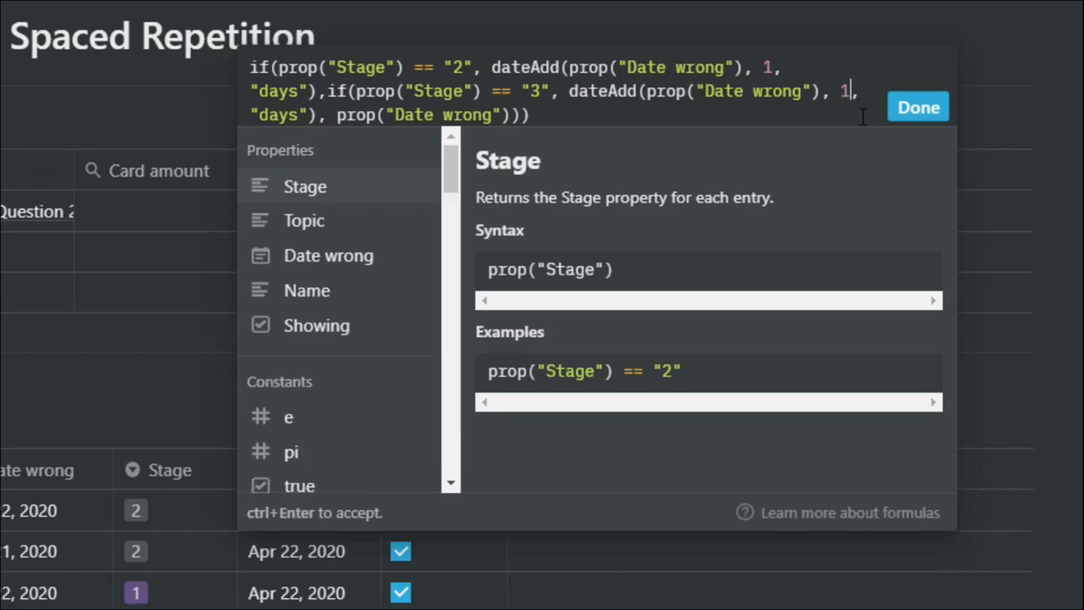
key("BackSpace")
type("3")
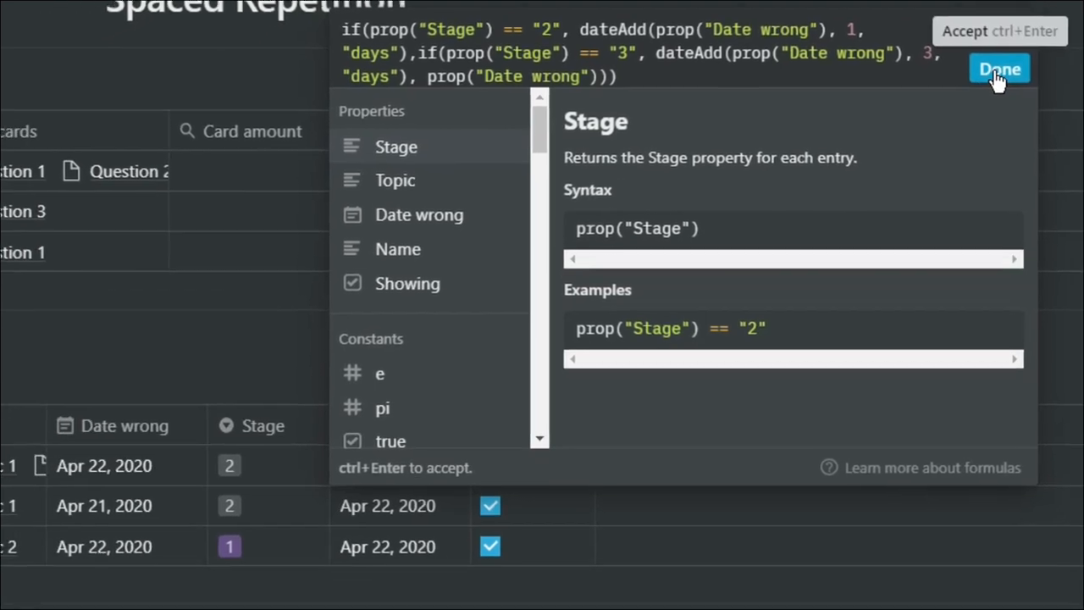
left_click(997, 71)
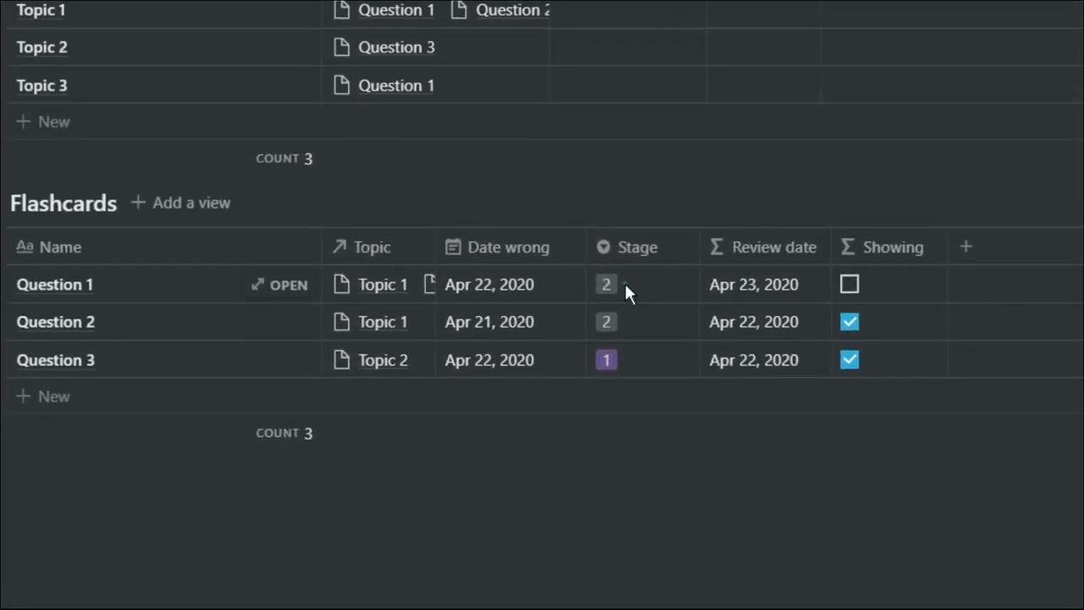
- Set the Stage of Question 1 to 3 in the Flashcards table
left_click(625, 282)
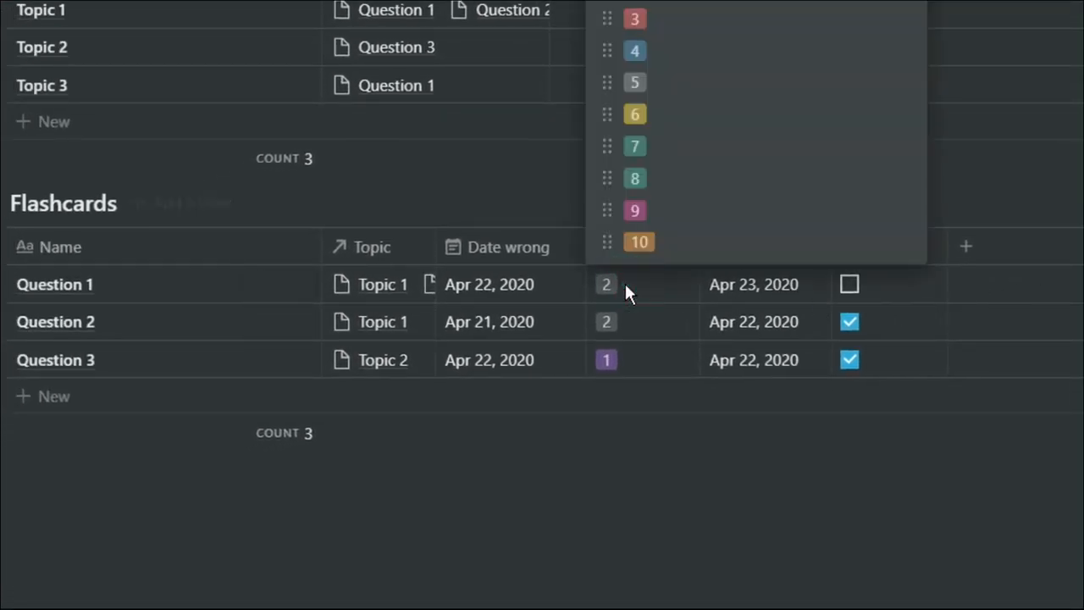
left_click(637, 20)
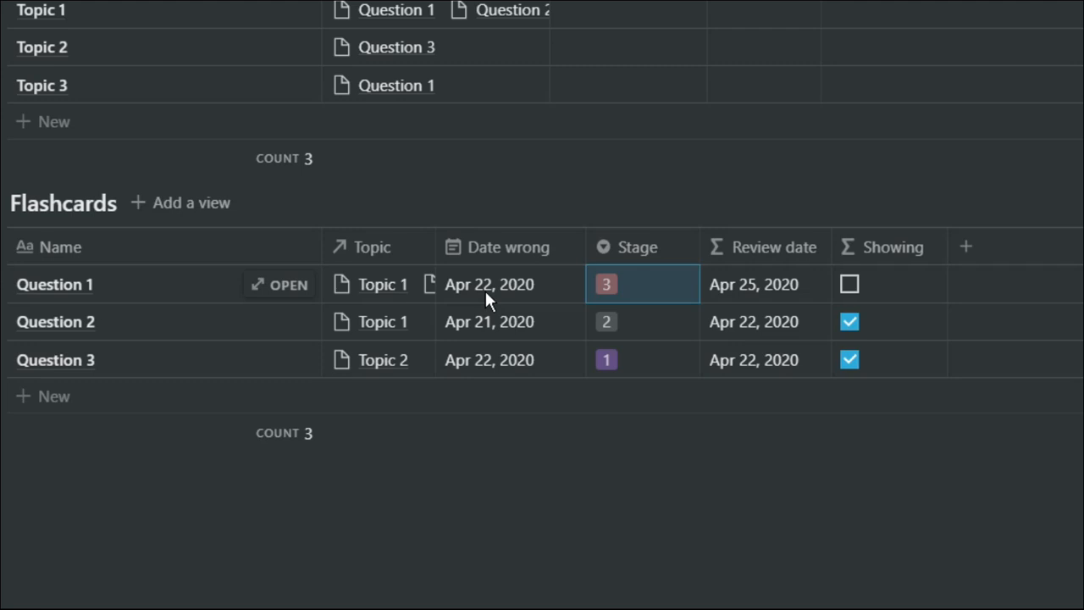
- Add an unnamed Gallery view to the Flashcards database
left_click(218, 210)
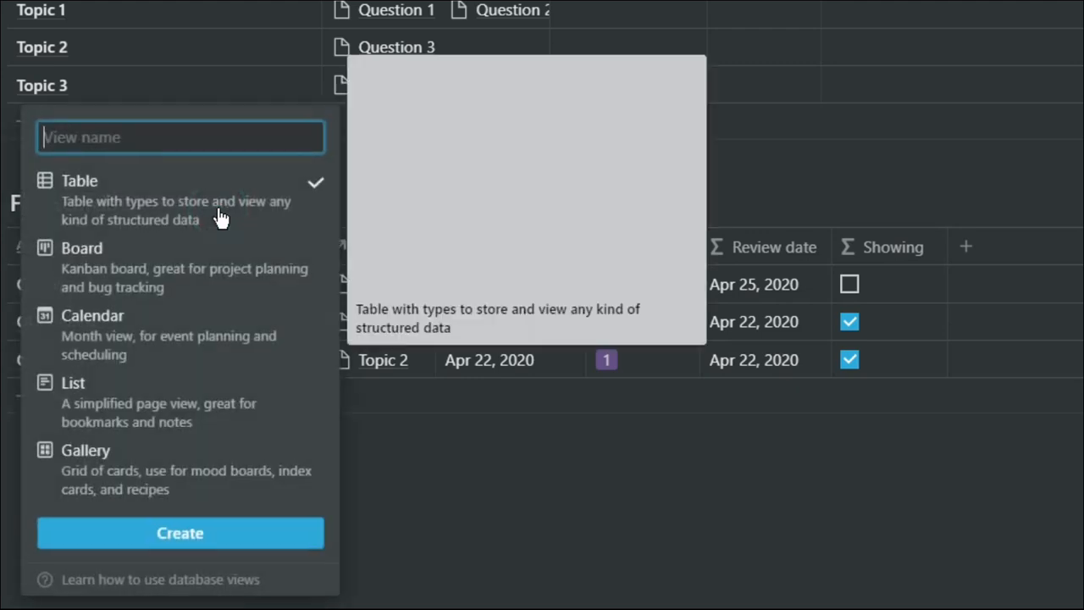
left_click(217, 456)
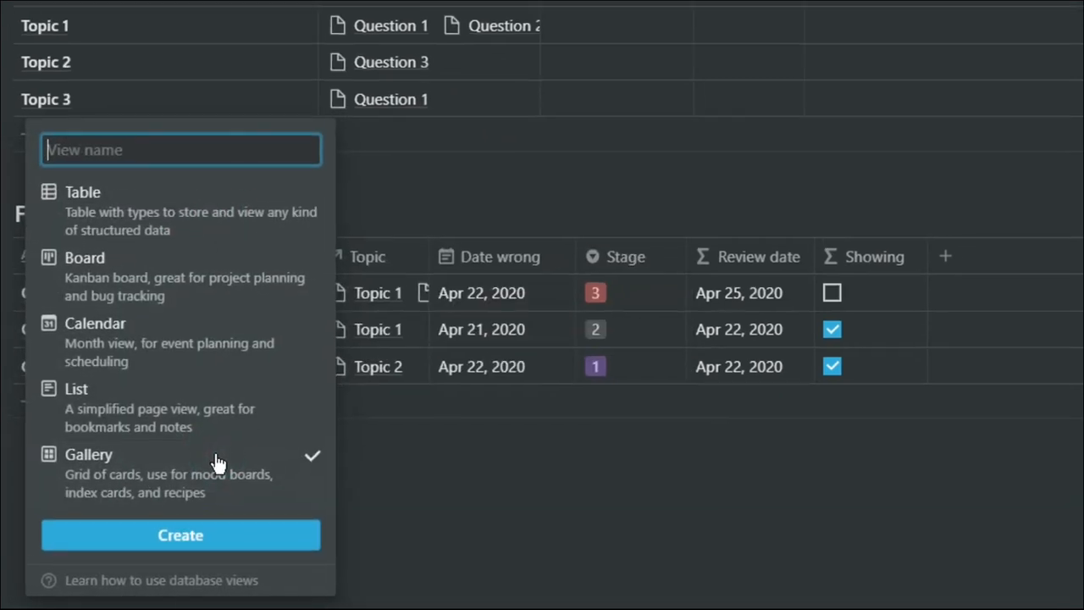
left_click(210, 564)
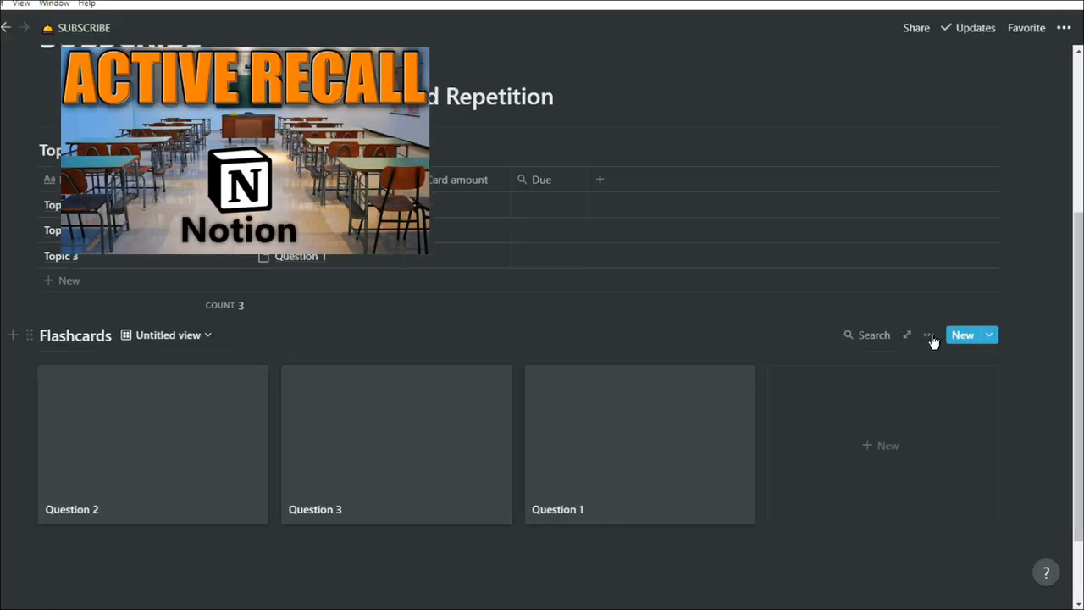
- Set the gallery's card preview to None and its card size to Large
left_click(929, 336)
left_click(938, 338)
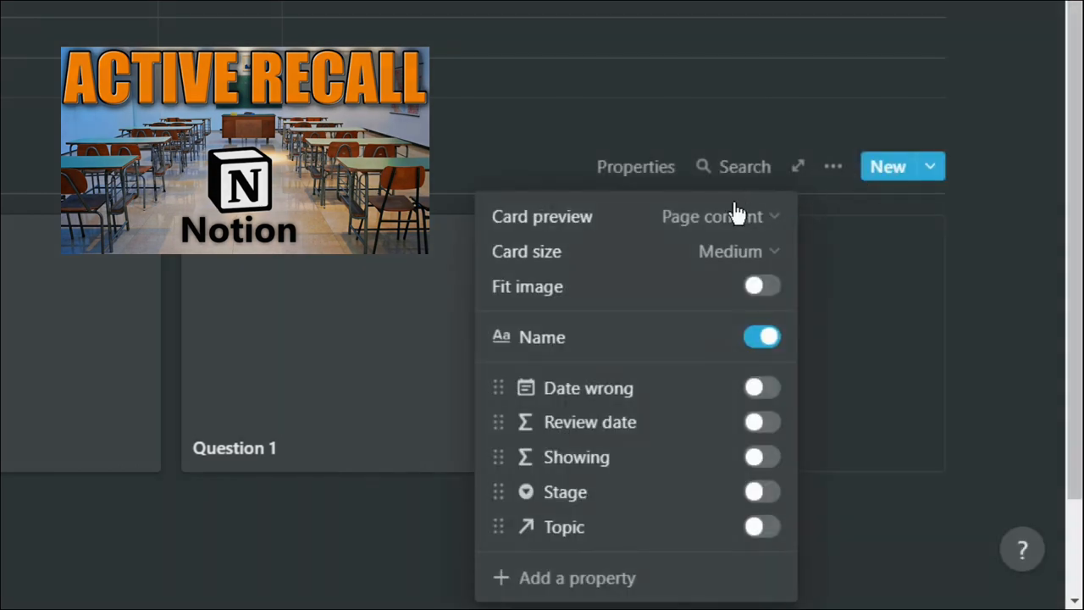
left_click(721, 222)
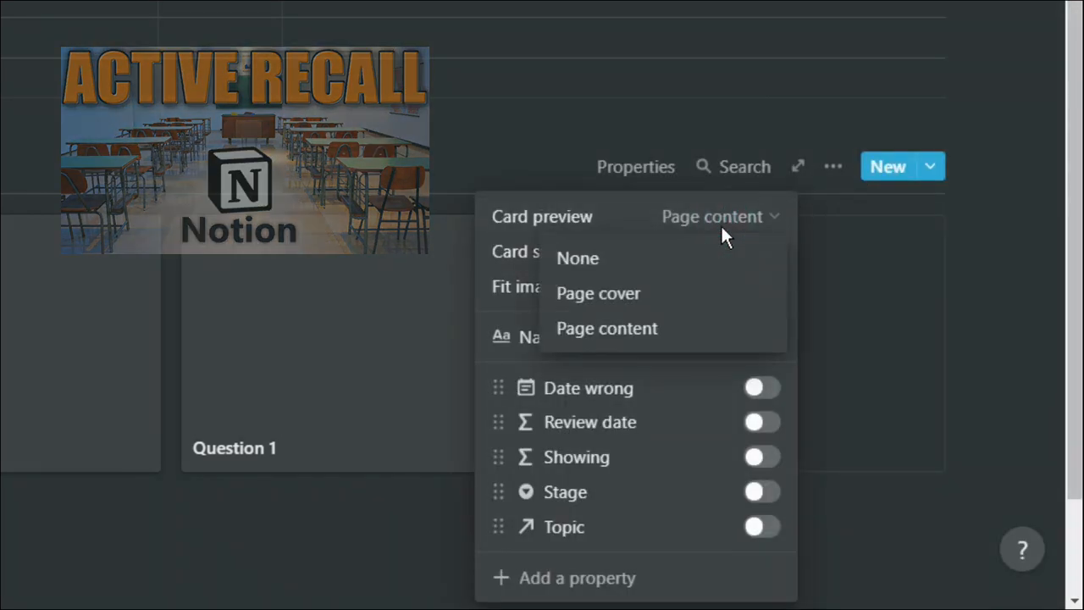
left_click(723, 266)
left_click(743, 256)
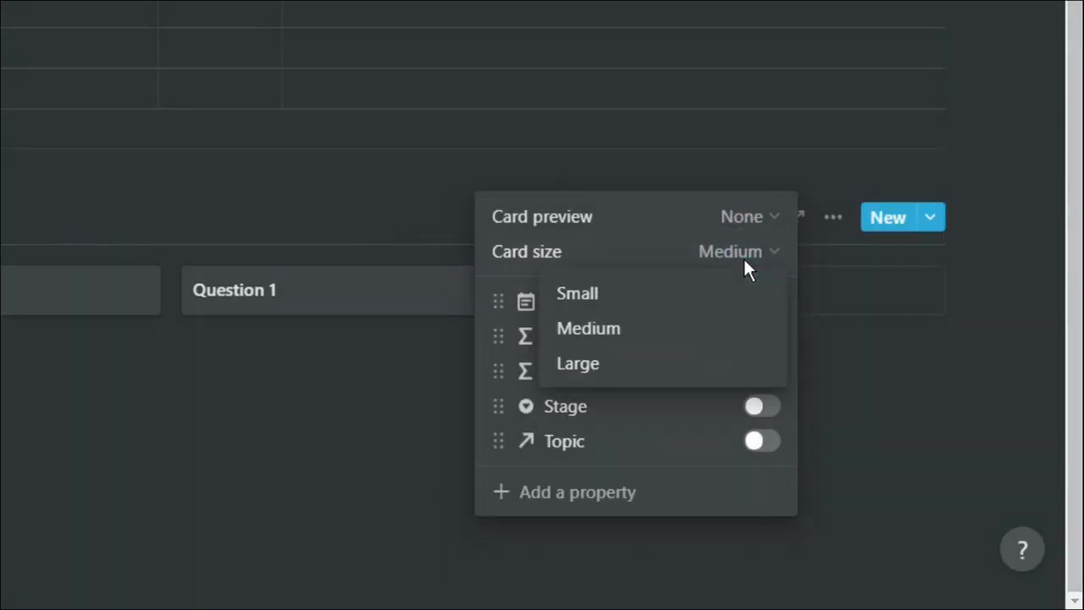
left_click(714, 366)
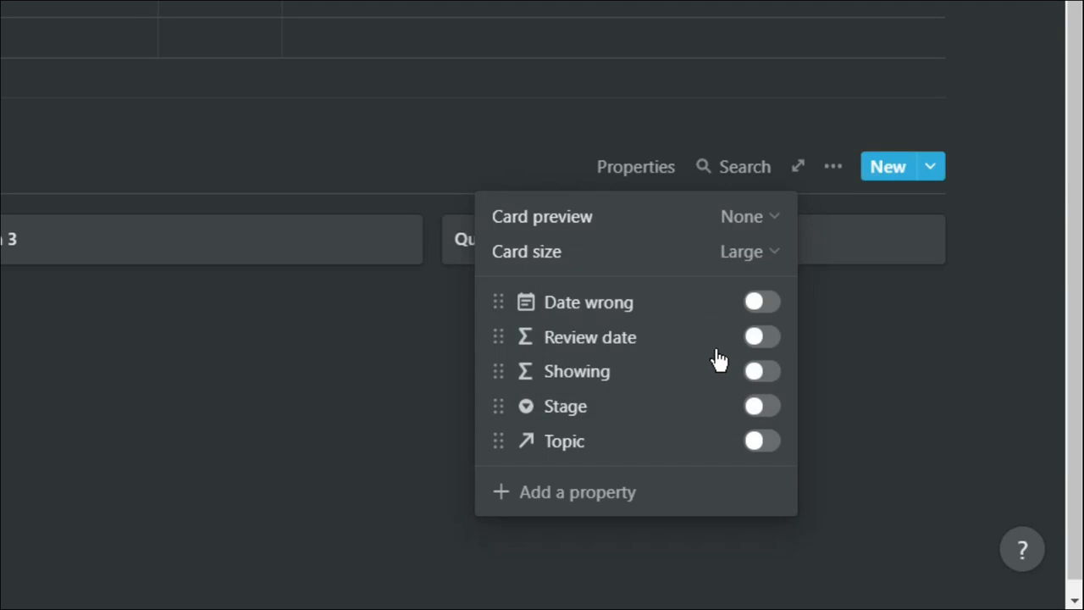
left_click(829, 313)
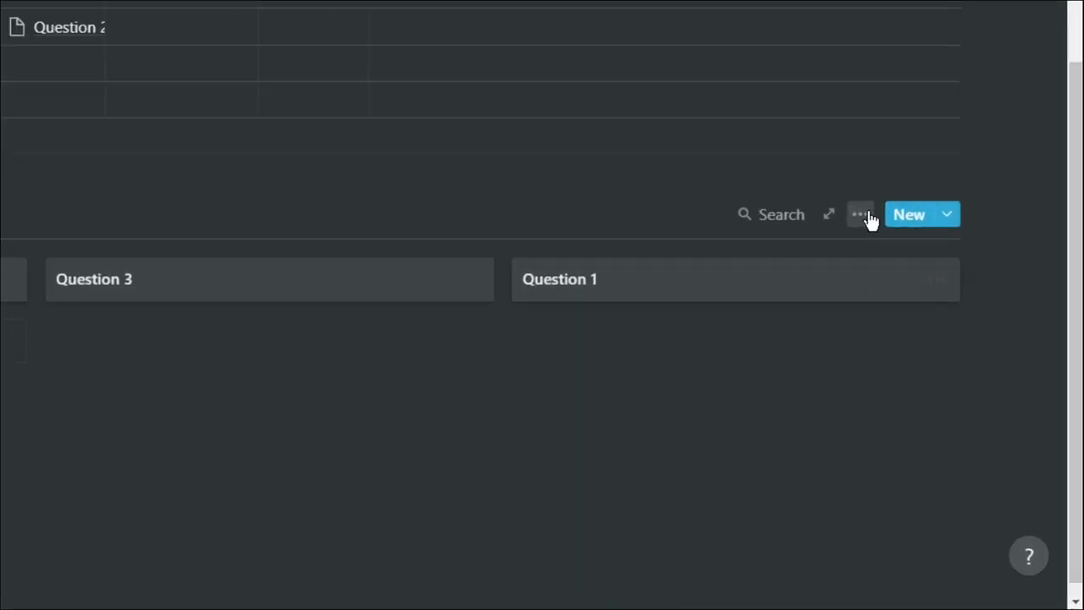
- Filter the Flashcards gallery to show only cards whose Showing property is checked
left_click(868, 213)
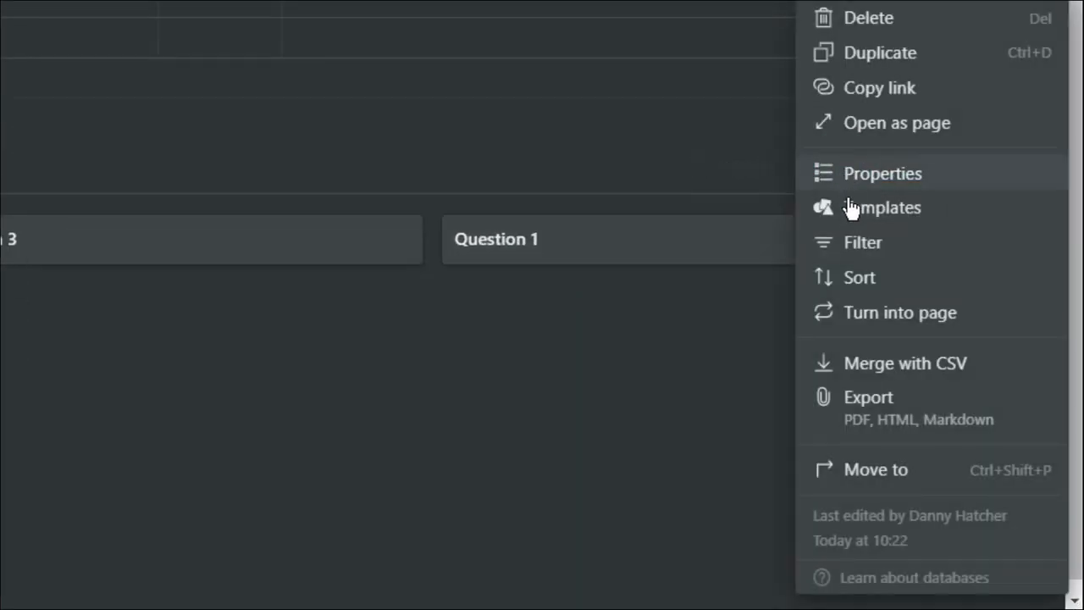
left_click(875, 249)
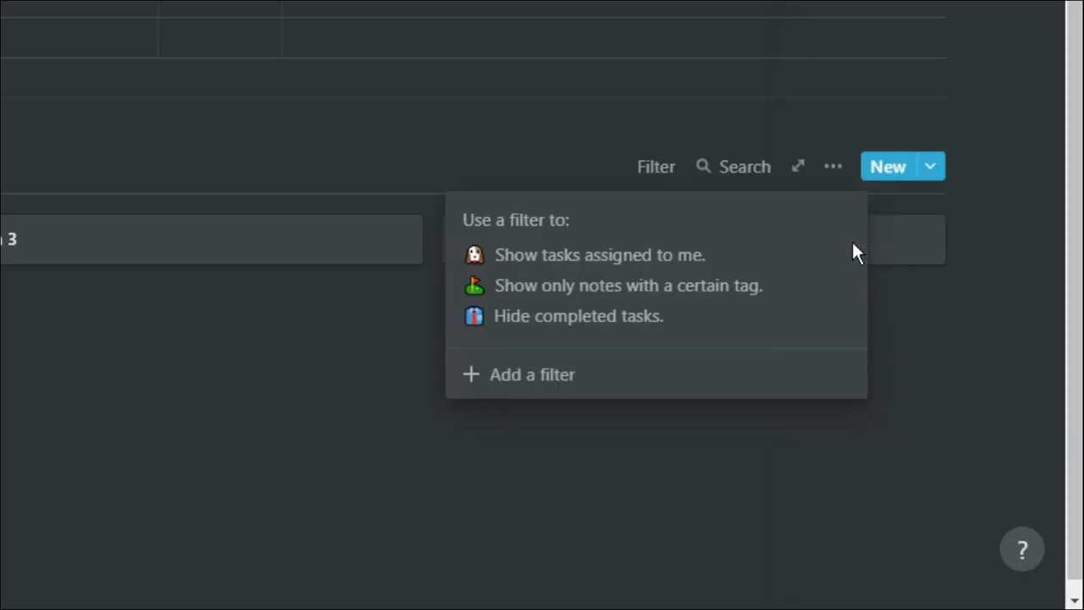
left_click(587, 381)
left_click(570, 227)
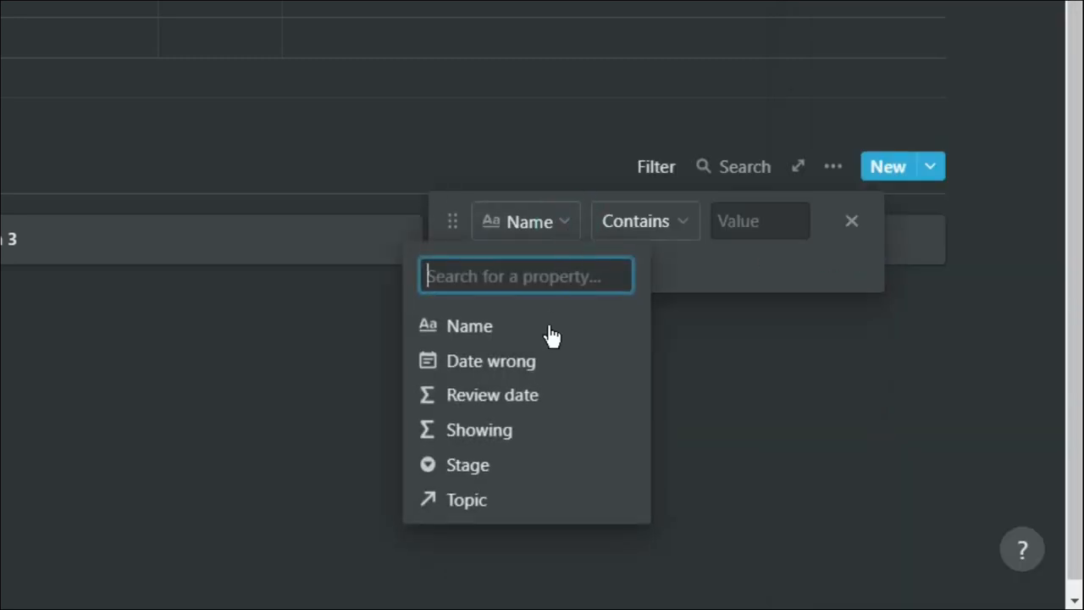
left_click(527, 432)
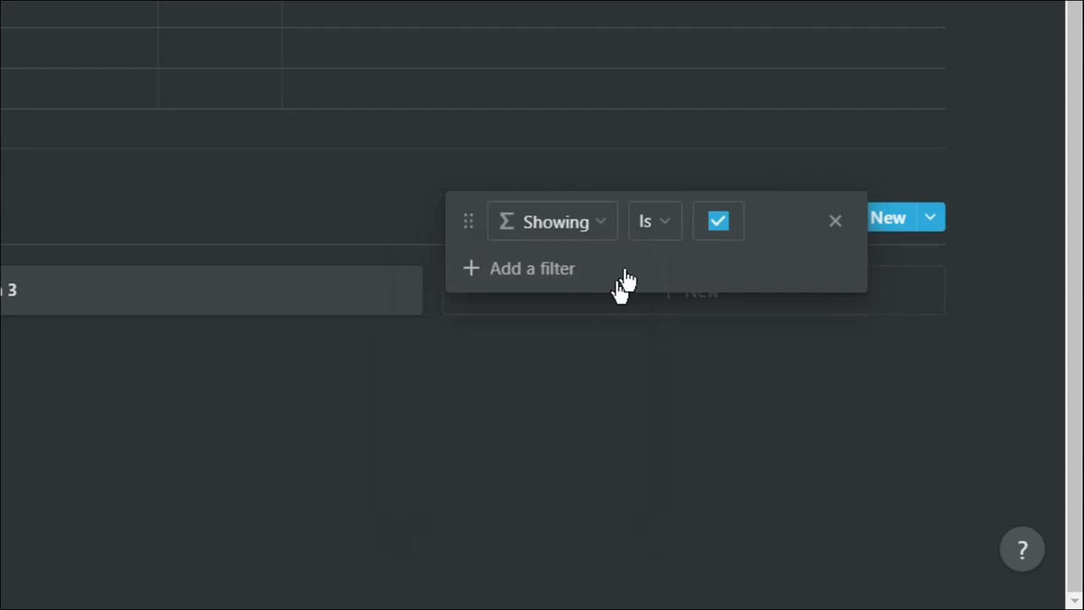
left_click(654, 351)
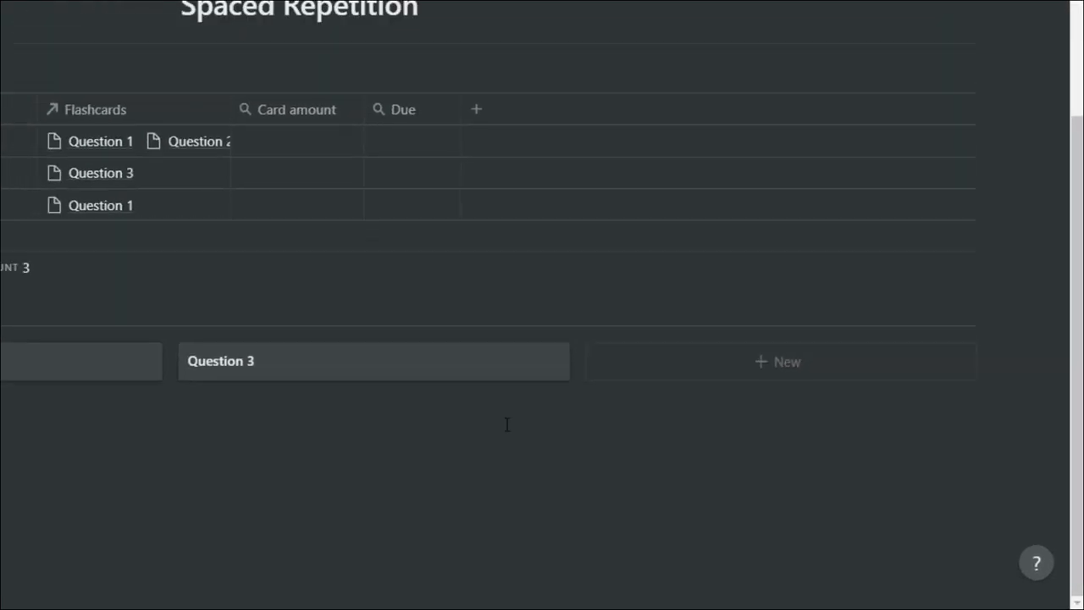
- Write "Answer" in the page body of the Question 3 card and set its Stage to 2
left_click(423, 421)
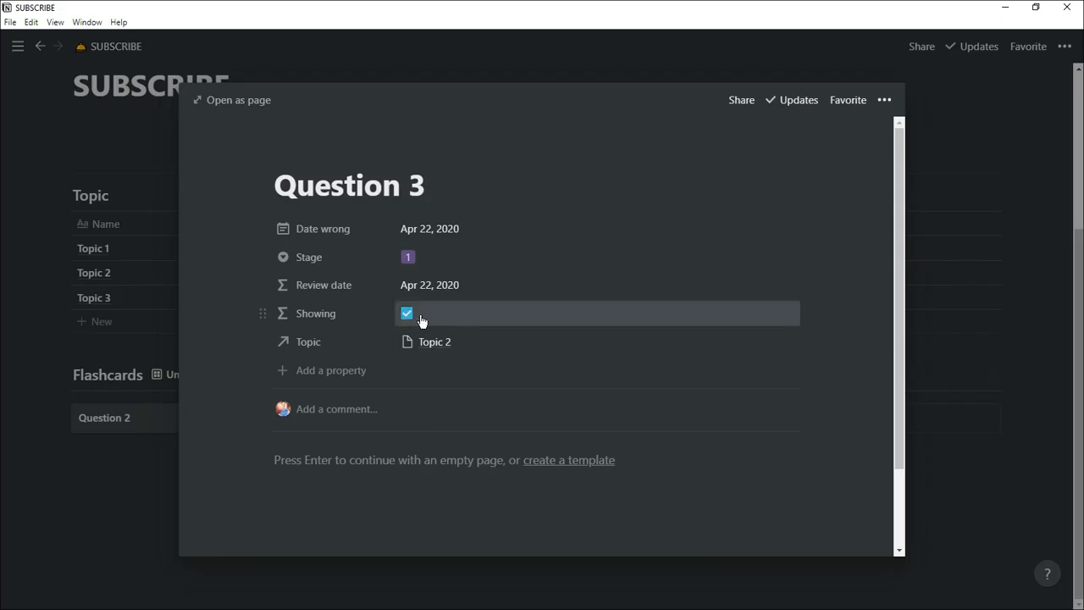
left_click(385, 462)
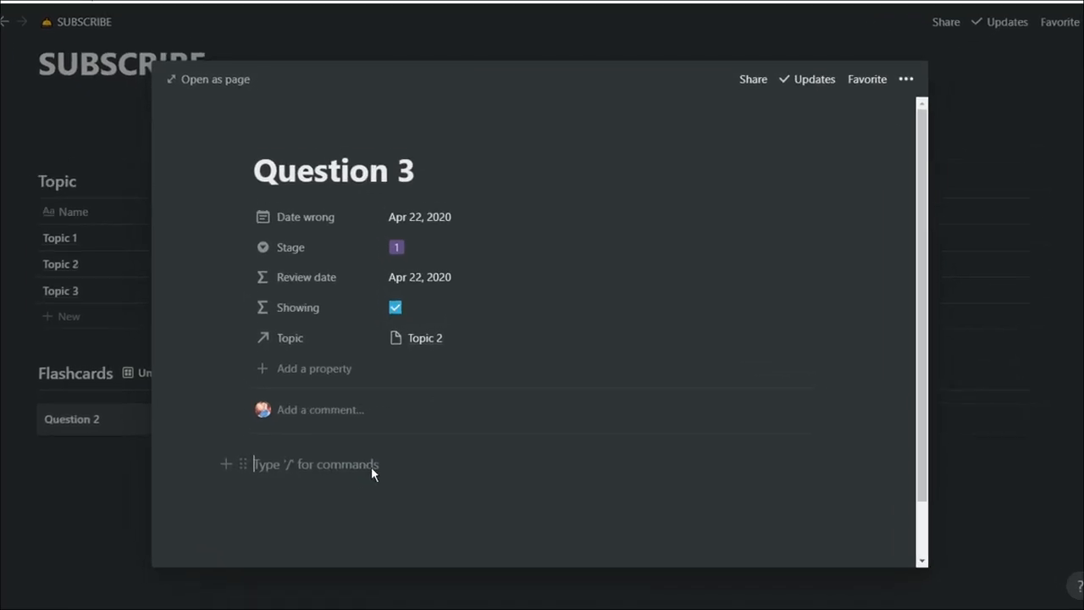
type("Answer")
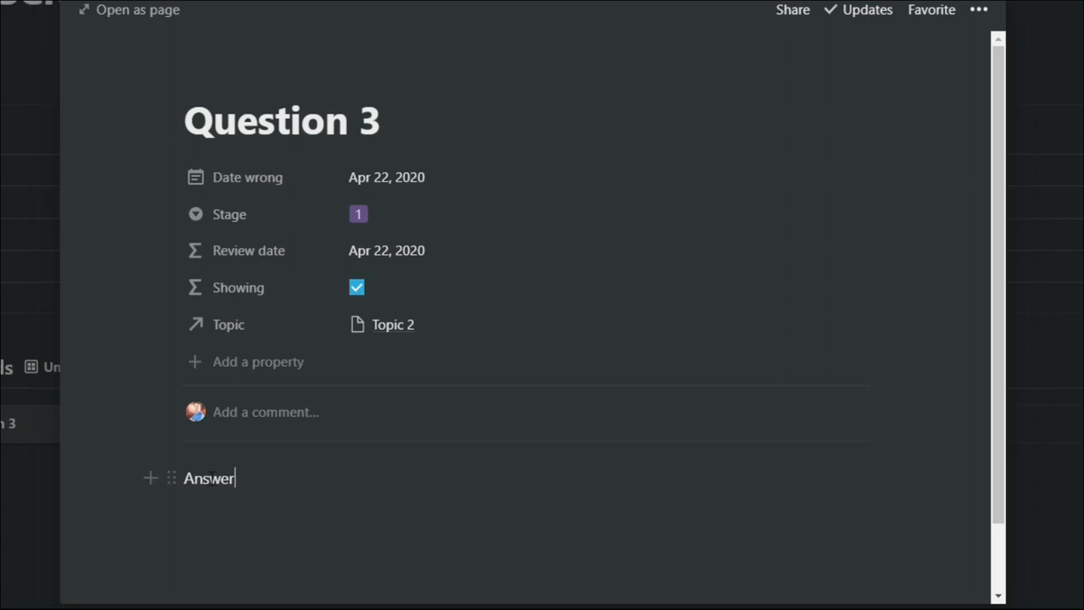
left_click(364, 216)
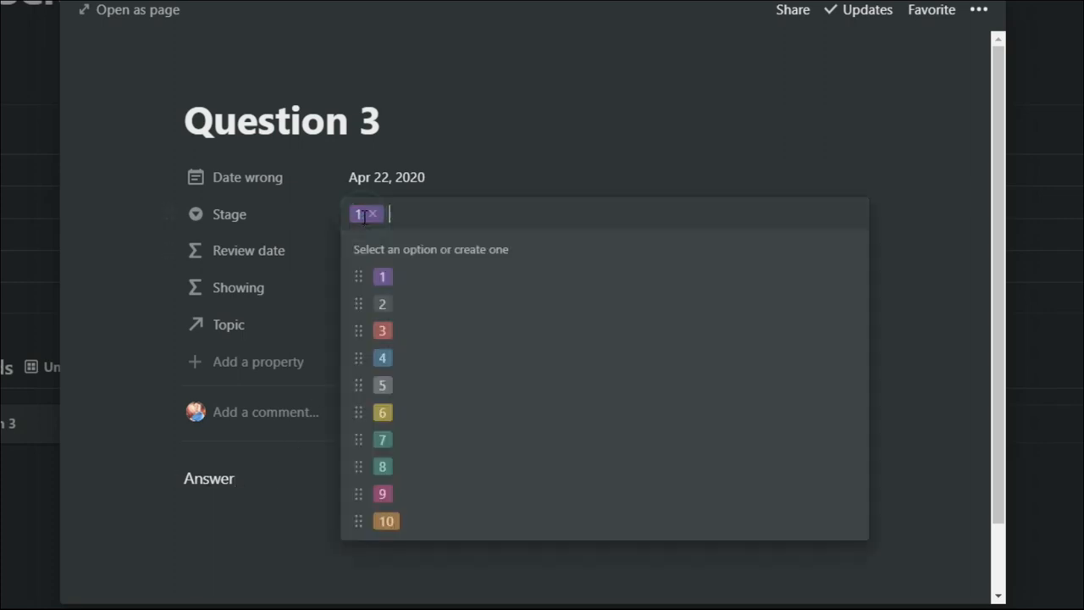
left_click(382, 303)
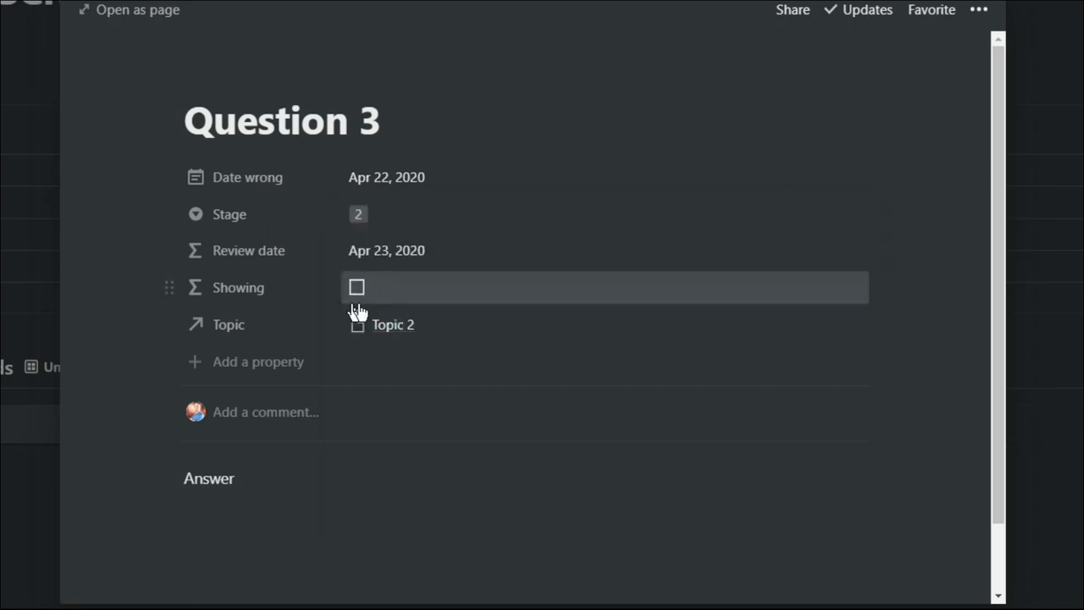
left_click(13, 458)
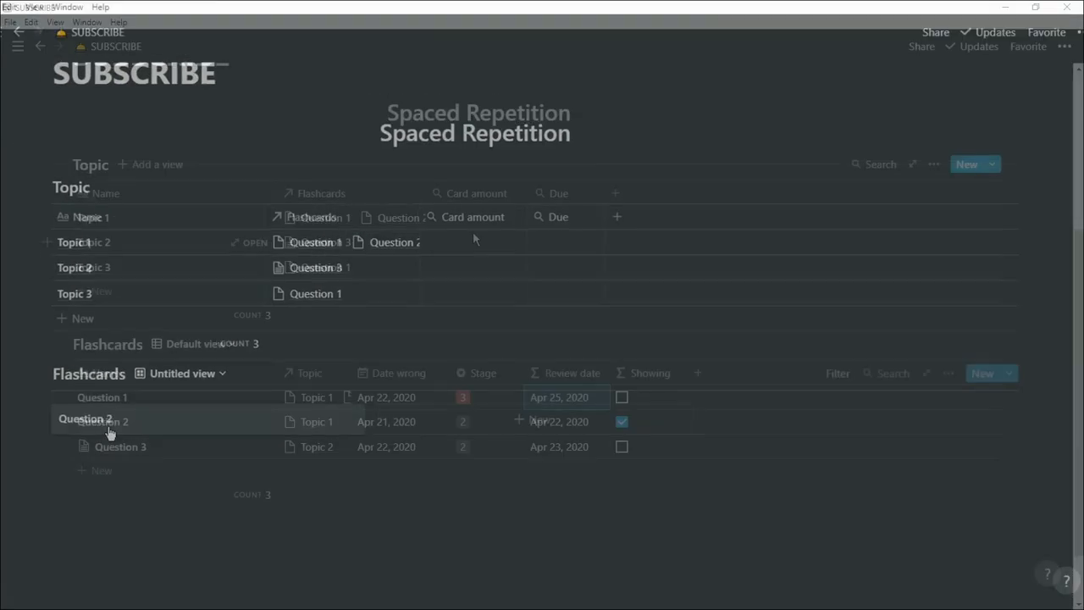
- Configure the Card amount rollup in the Topic table to count all Name values from the Flashcards relation
left_click(471, 242)
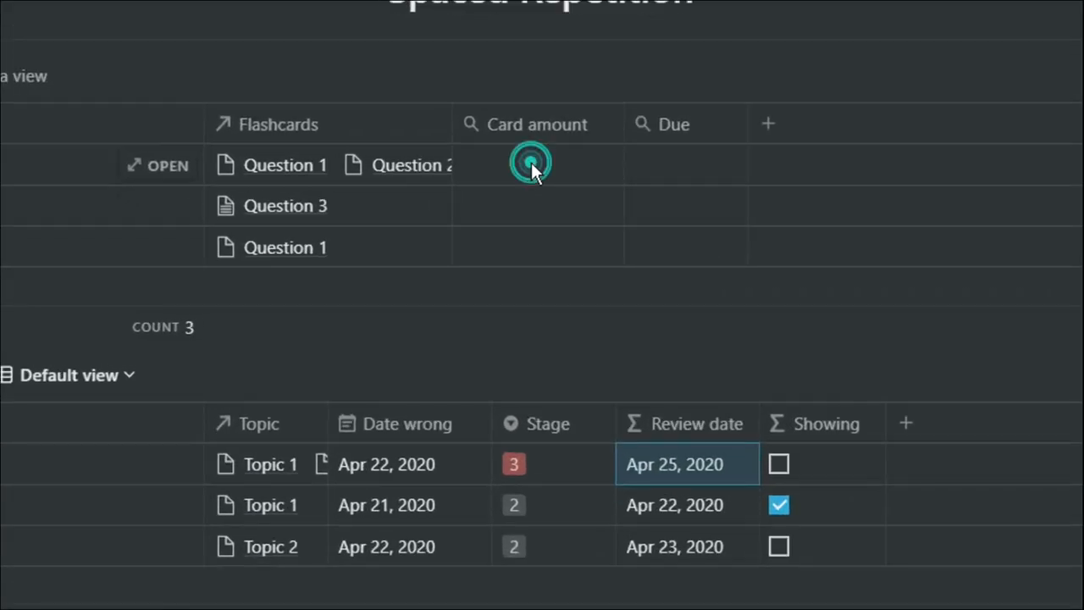
left_click(540, 244)
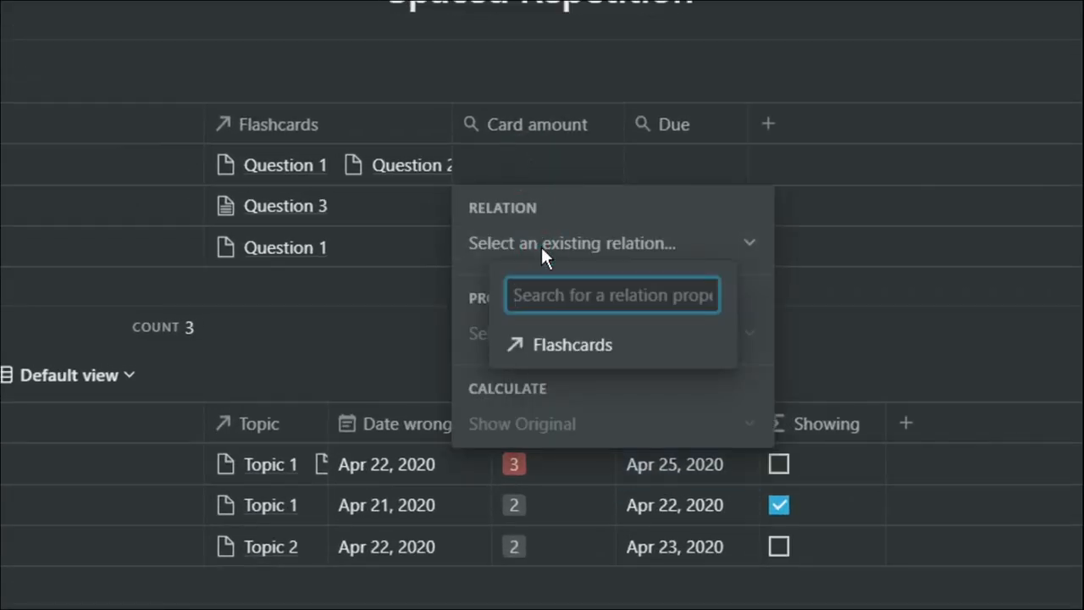
left_click(558, 347)
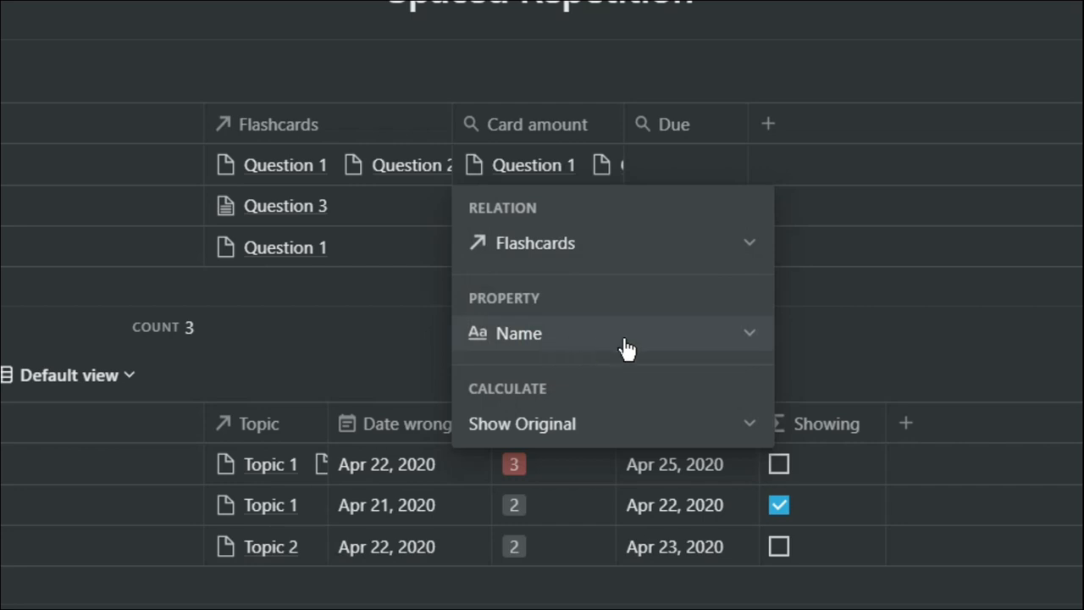
left_click(622, 425)
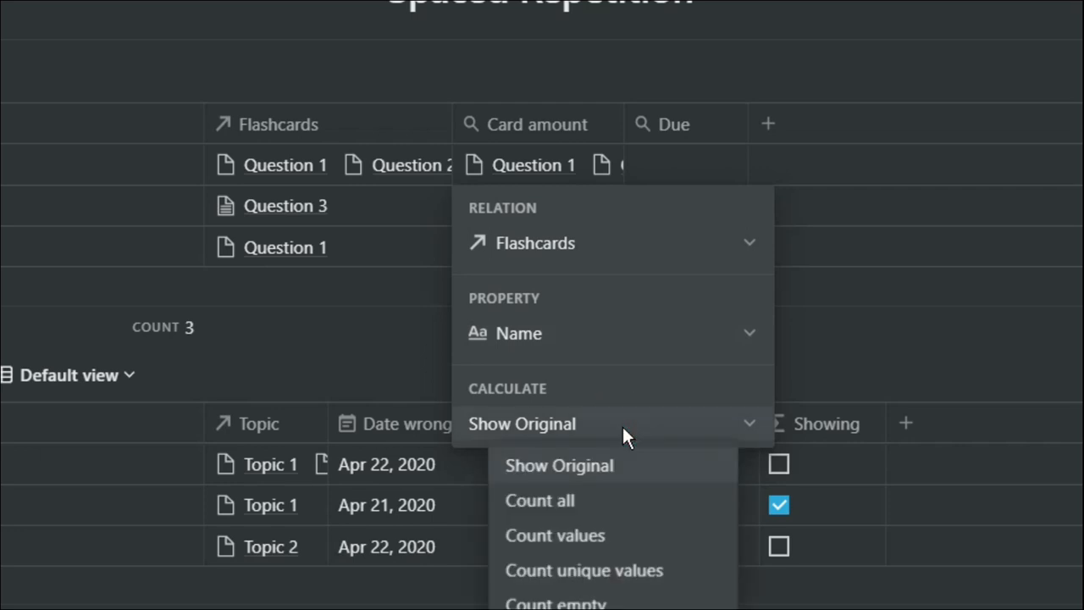
left_click(617, 508)
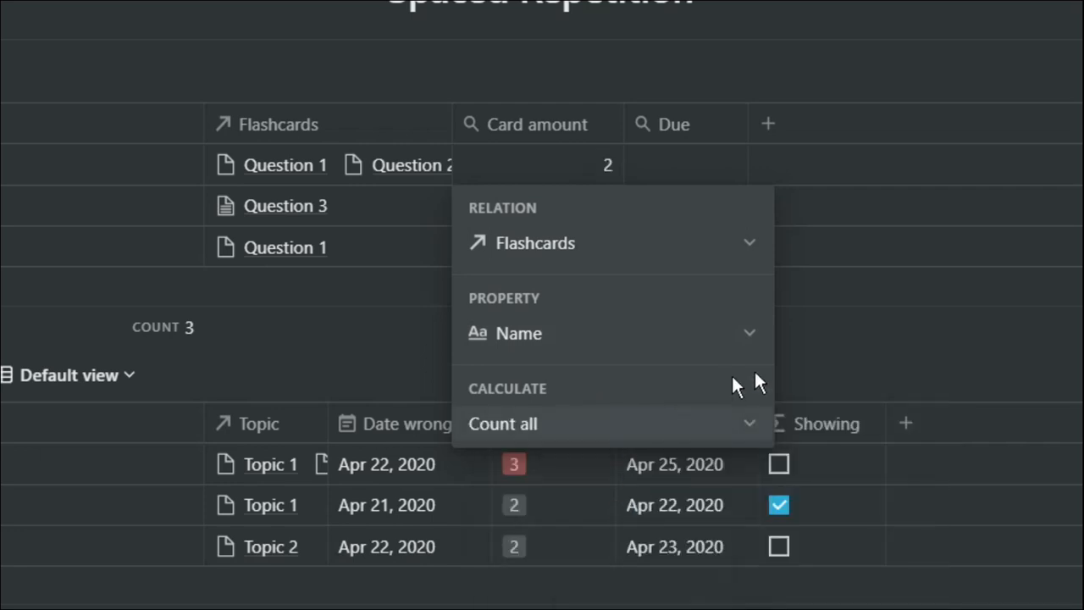
left_click(822, 353)
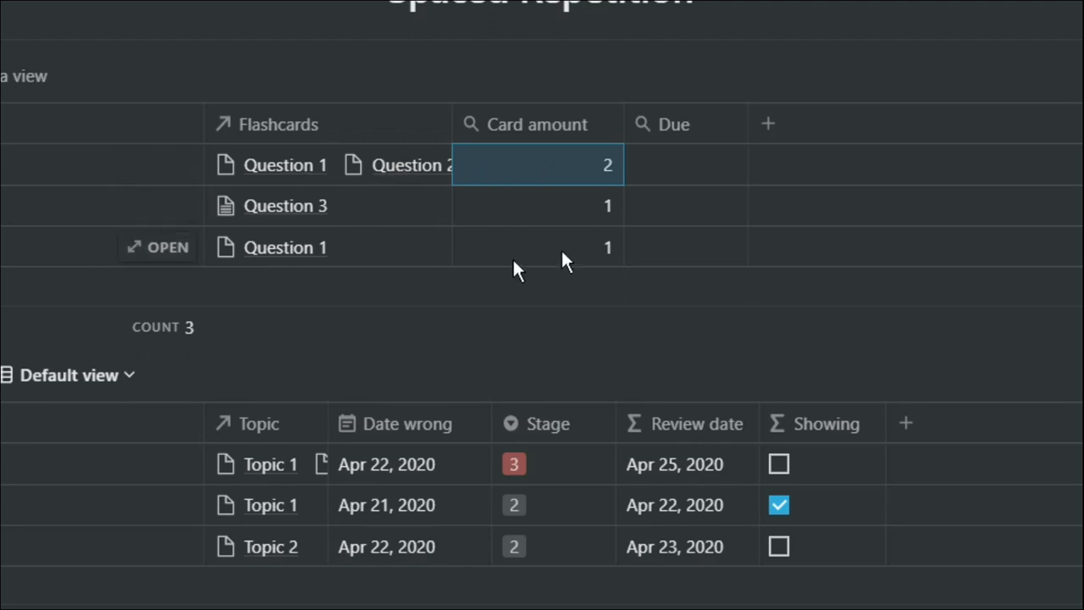
- Configure the Due rollup in the Topic table to count checked Showing values from the Flashcards relation
left_click(662, 168)
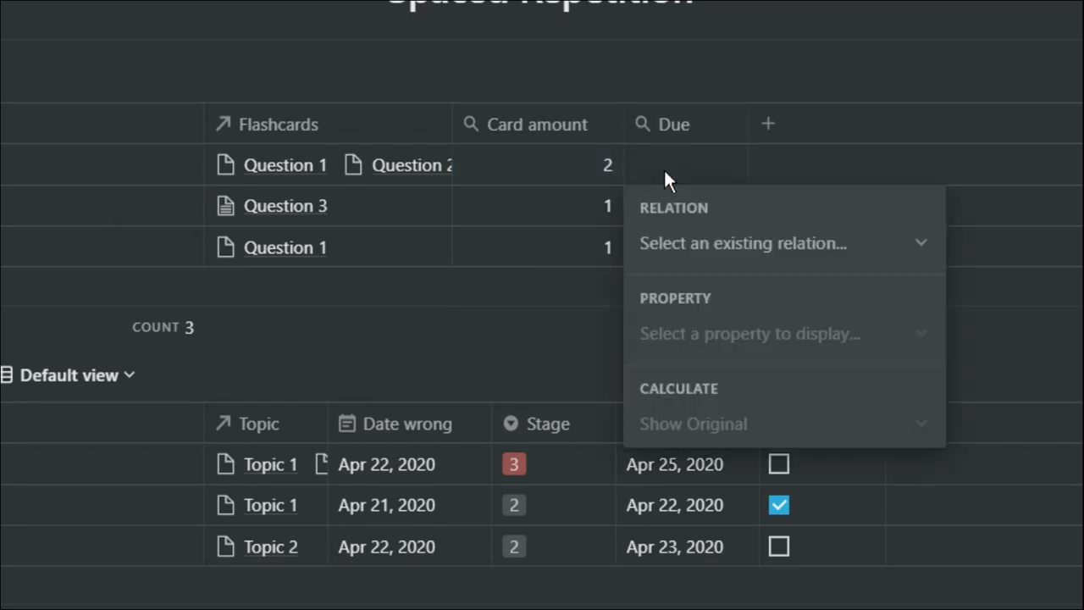
left_click(695, 248)
left_click(703, 341)
left_click(714, 339)
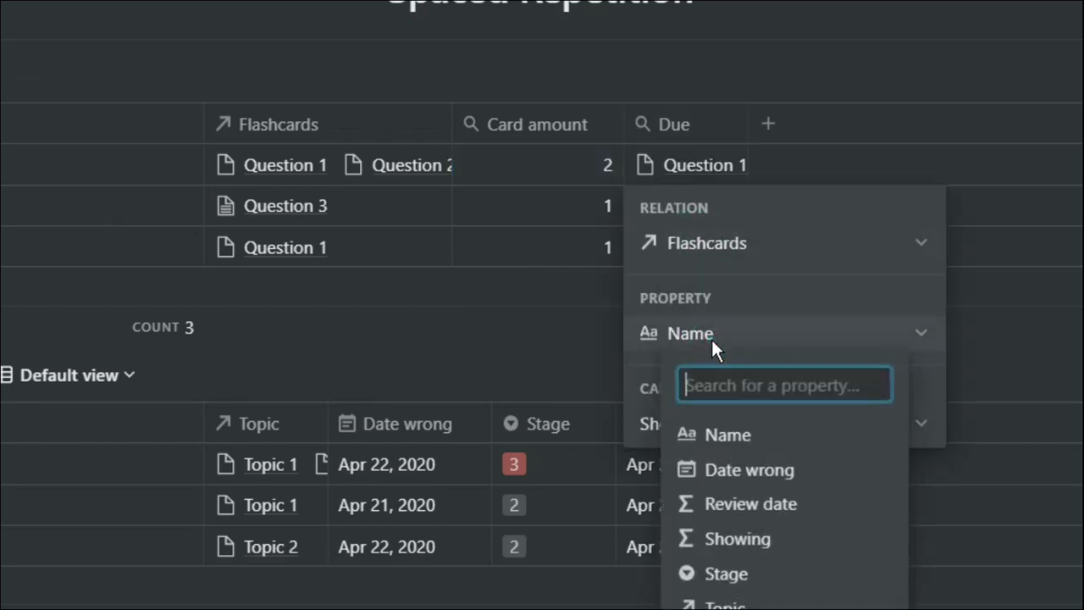
left_click(736, 540)
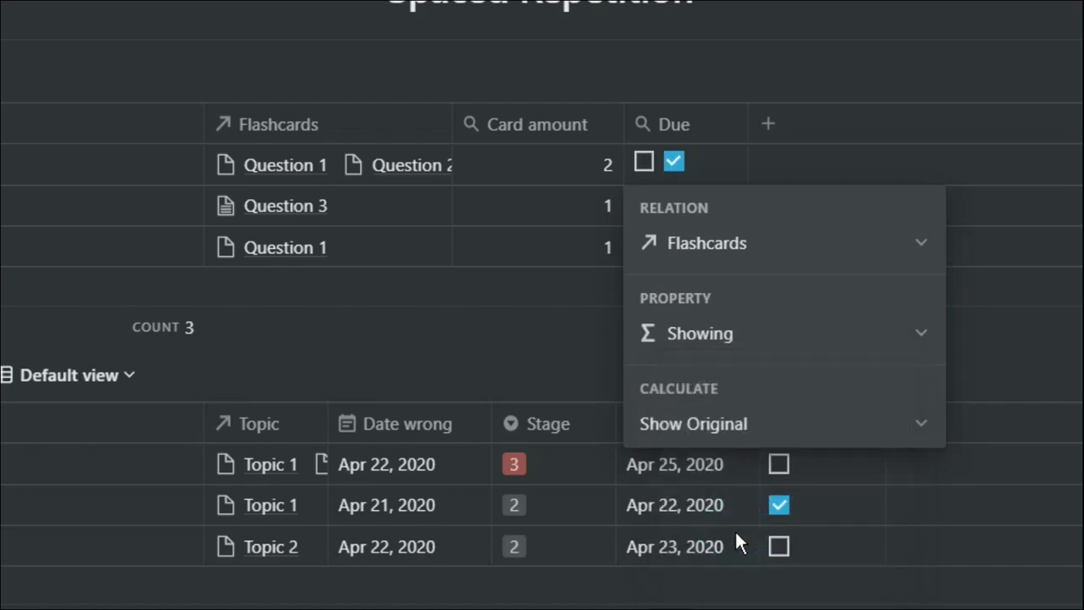
left_click(735, 427)
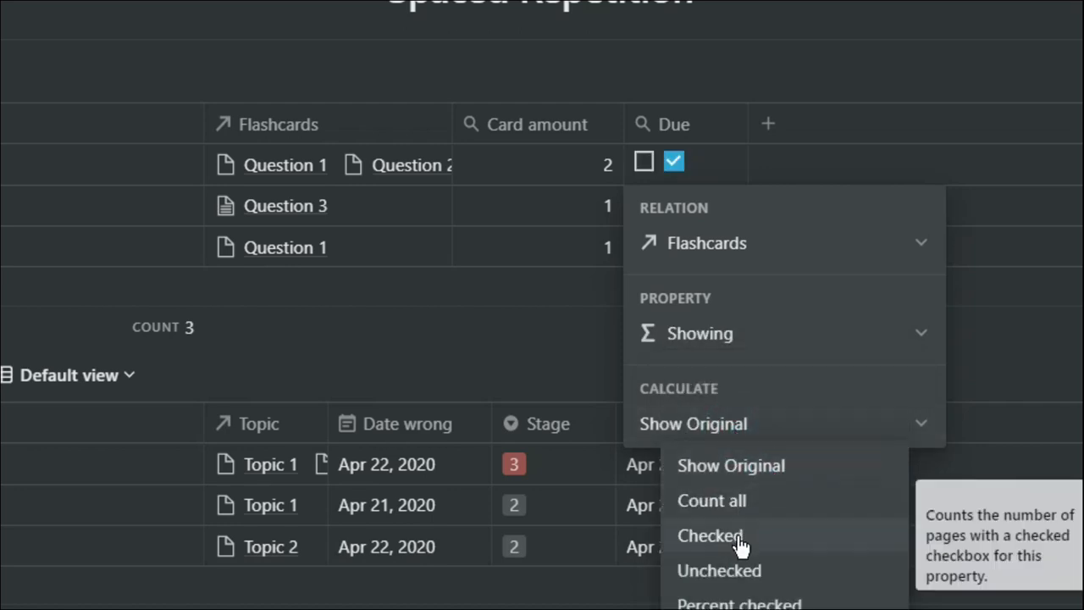
left_click(711, 535)
left_click(551, 339)
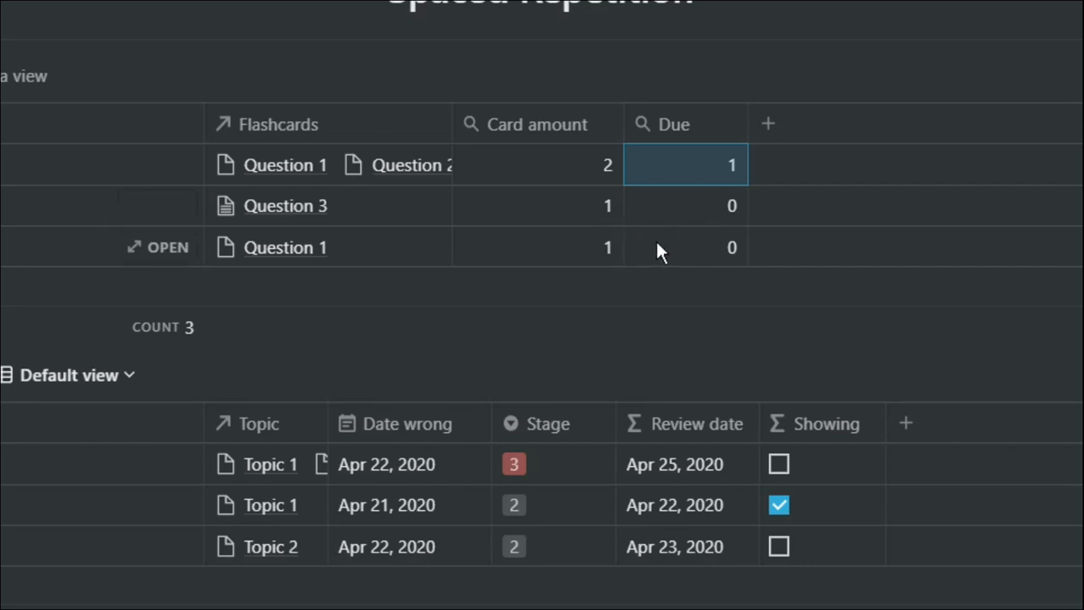
- Add Sum calculations beneath the Due and Card amount columns of the Topic table
left_click(703, 335)
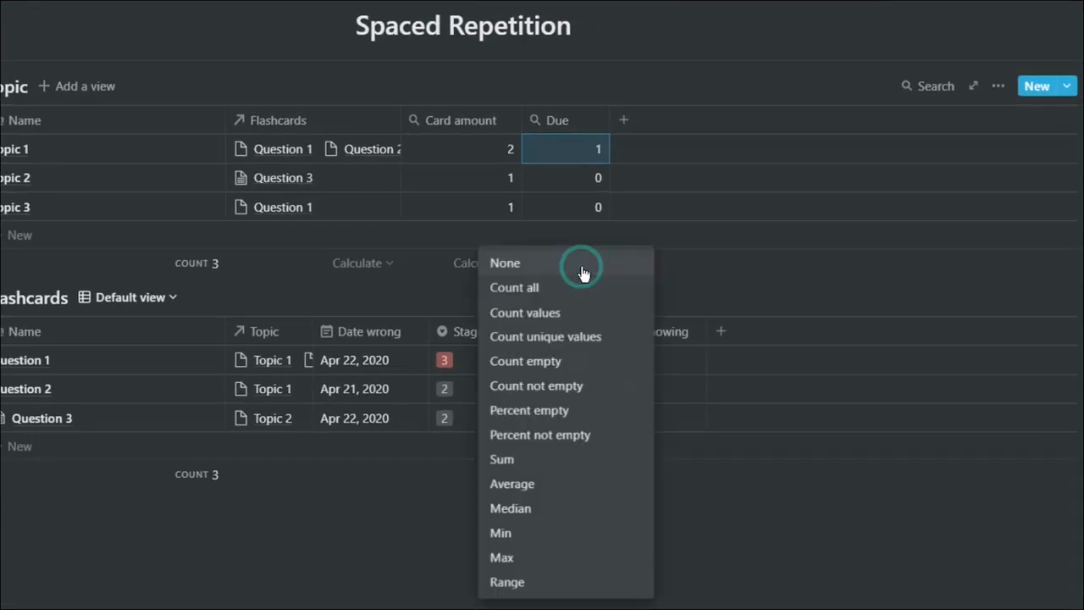
left_click(590, 464)
left_click(496, 263)
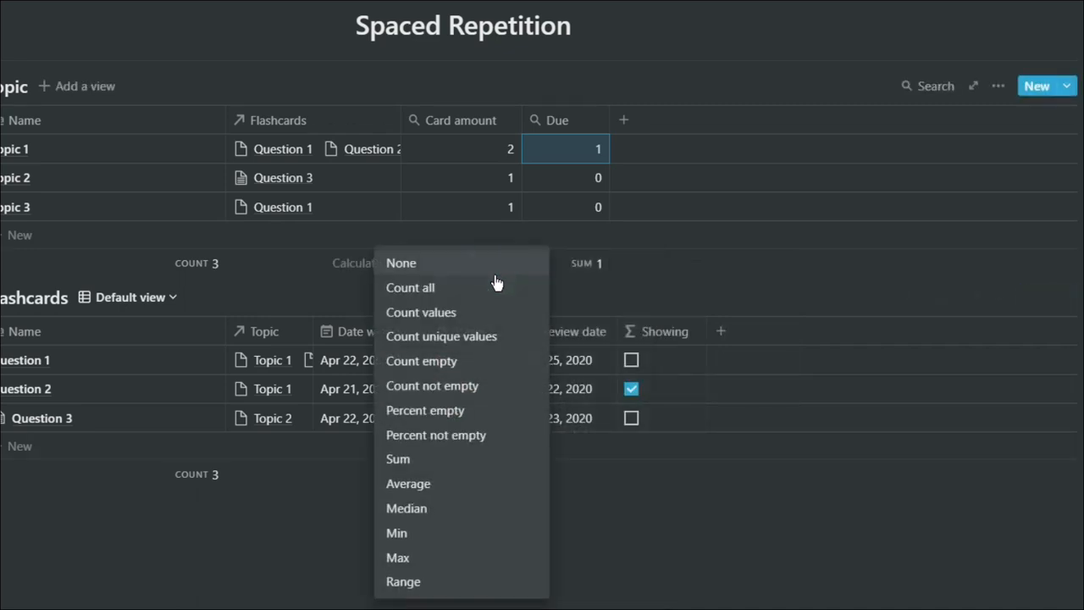
left_click(494, 462)
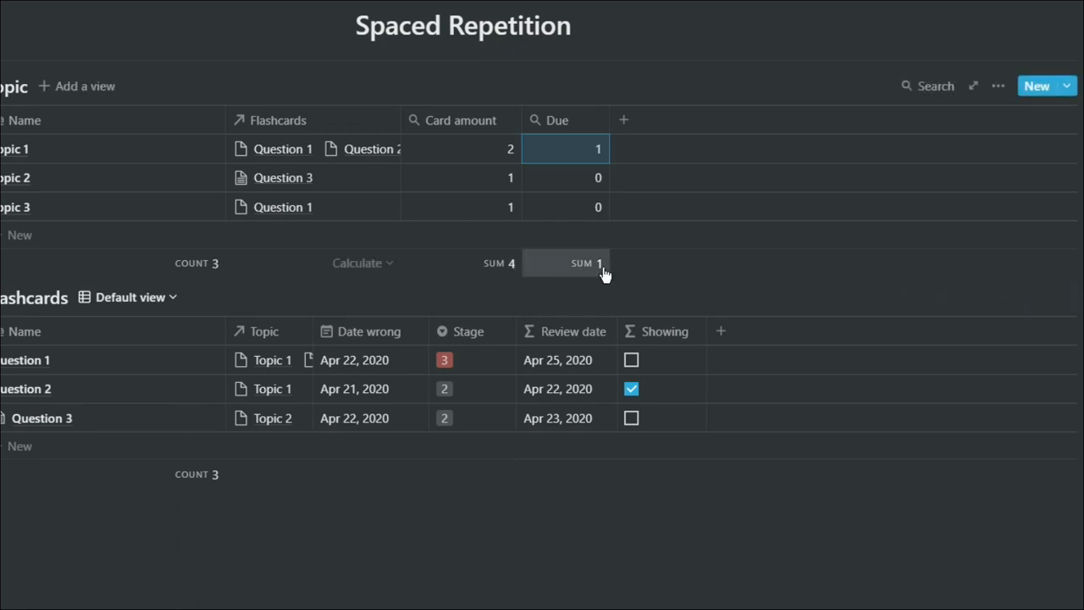
- Open the Question 2 card from the Flashcards gallery of due cards and write "Answer" in its page body
left_click(173, 304)
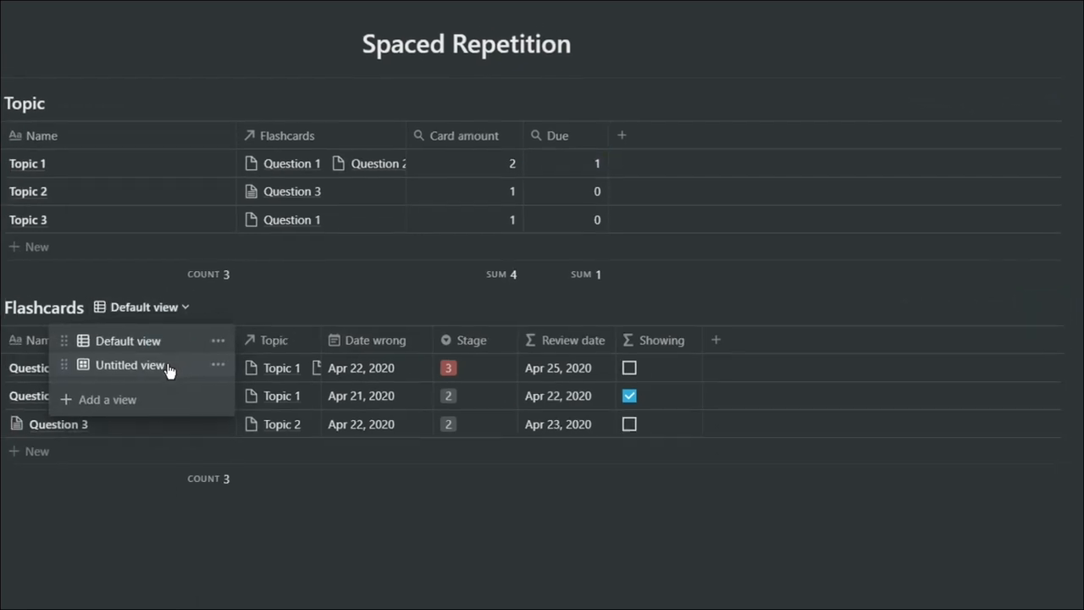
left_click(155, 360)
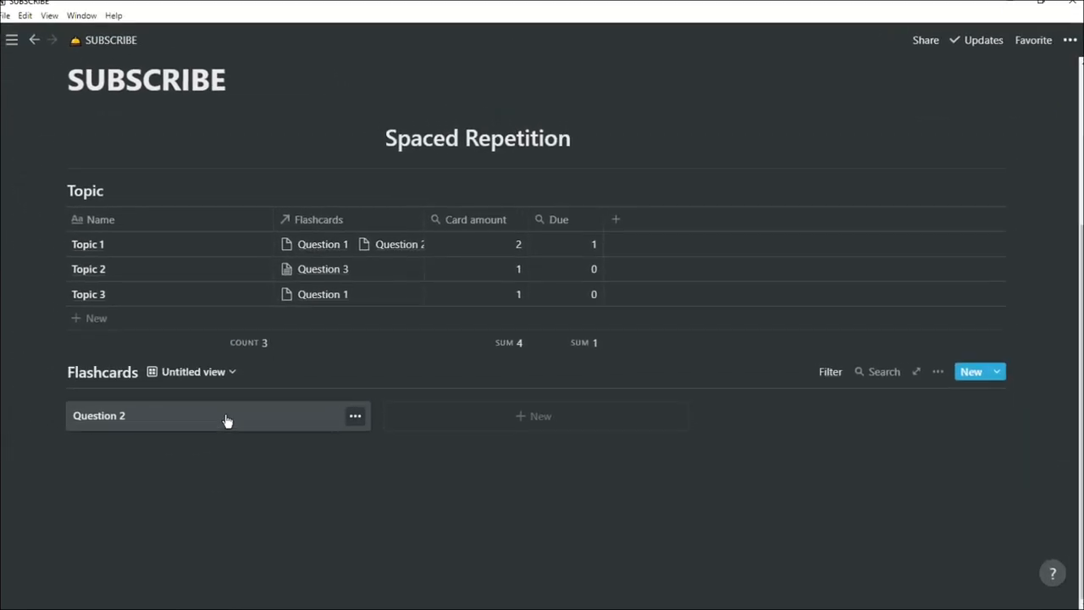
left_click(187, 451)
left_click(218, 522)
type("Answer")
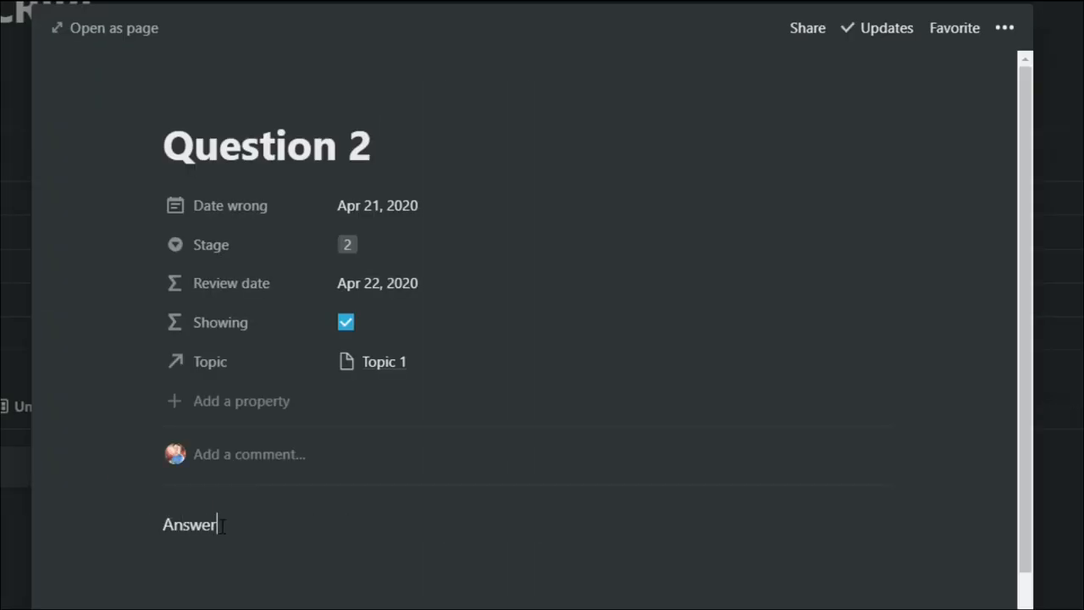
- Set the Stage of the Question 2 card to 3 and close the card
left_click(362, 246)
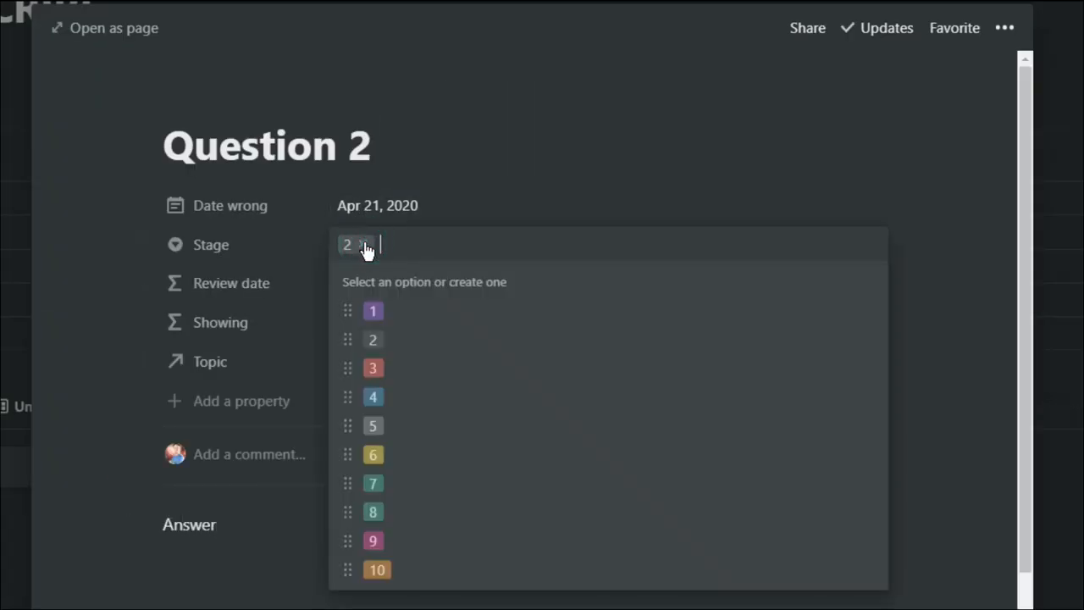
left_click(380, 370)
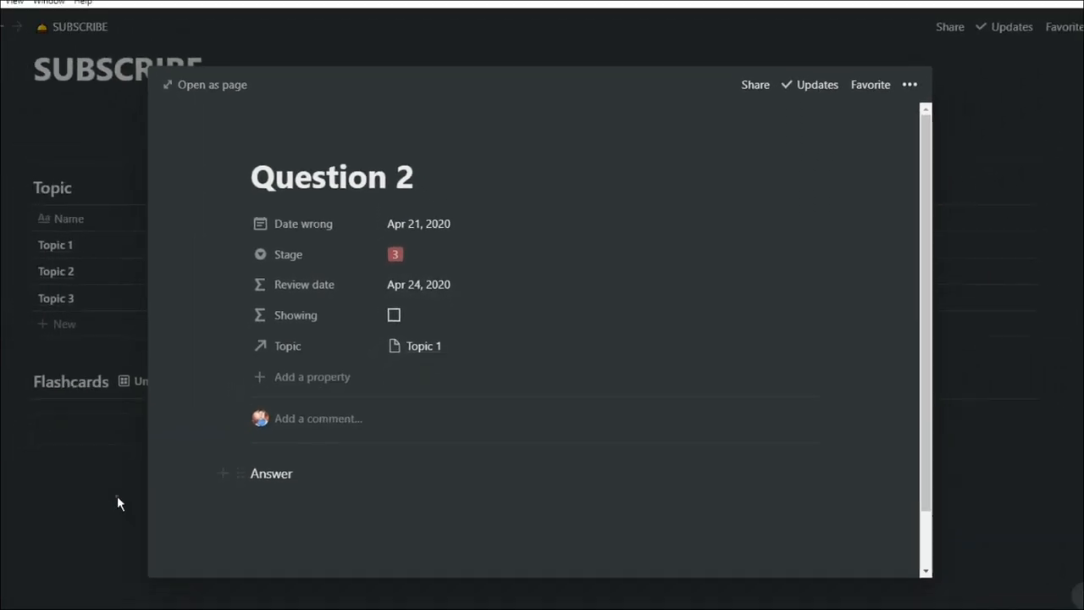
left_click(118, 498)
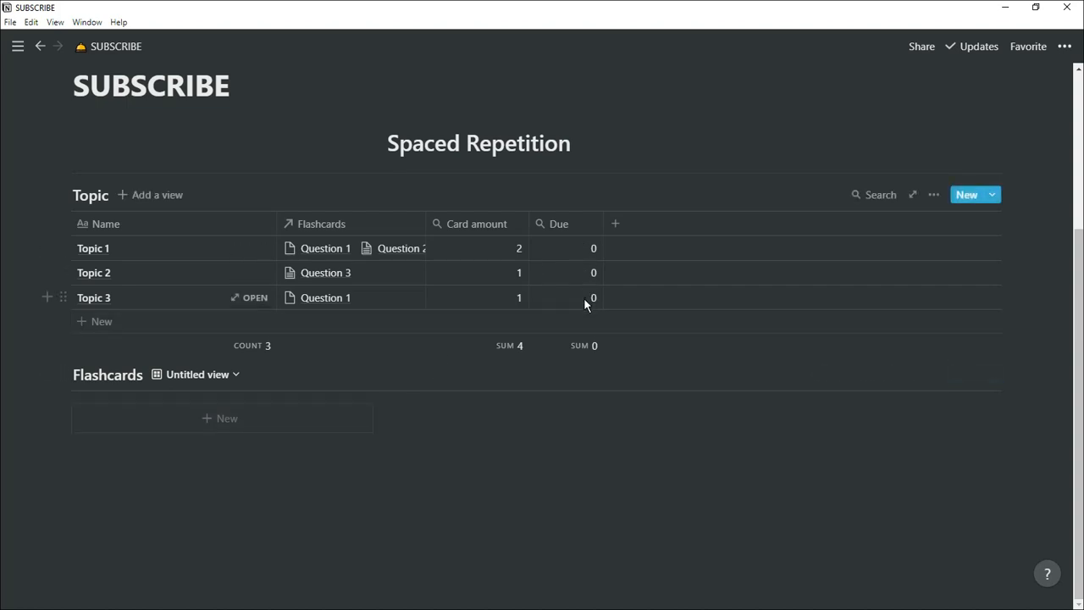
- In the Flashcards default view, duplicate the Stage "3" condition in the Review date formula, placing the copy before the Date wrong fallback
left_click(230, 375)
left_click(208, 407)
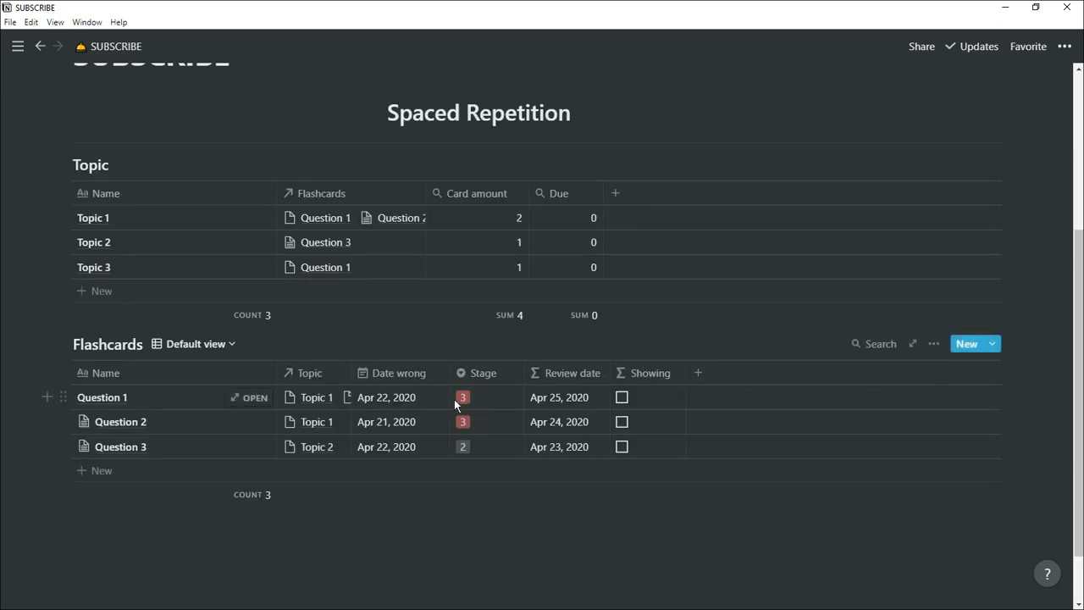
left_click(579, 403)
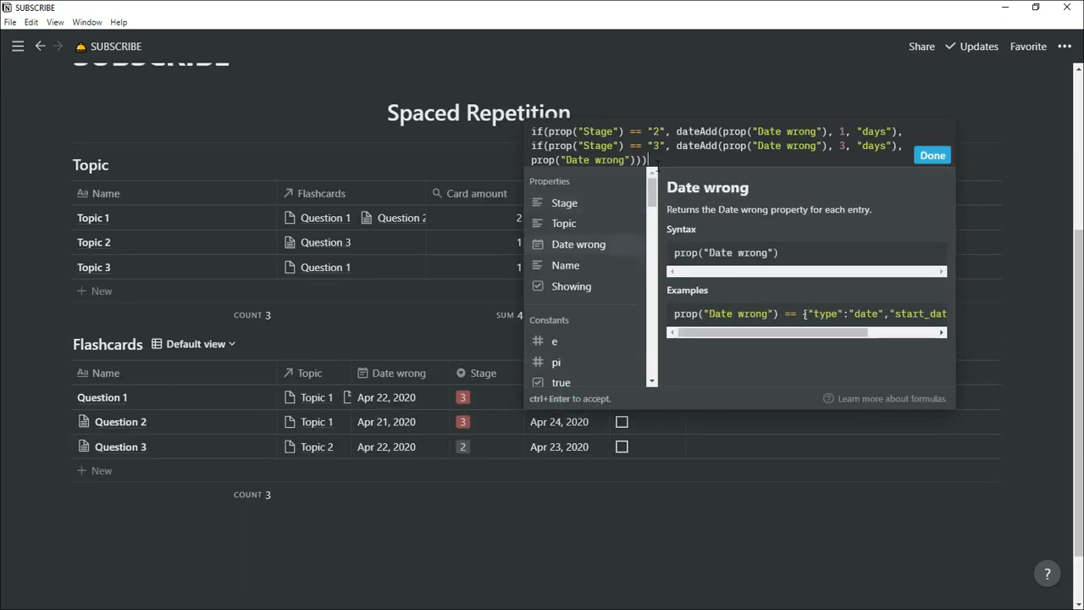
left_click_drag(530, 145, 903, 150)
key("ctrl+c")
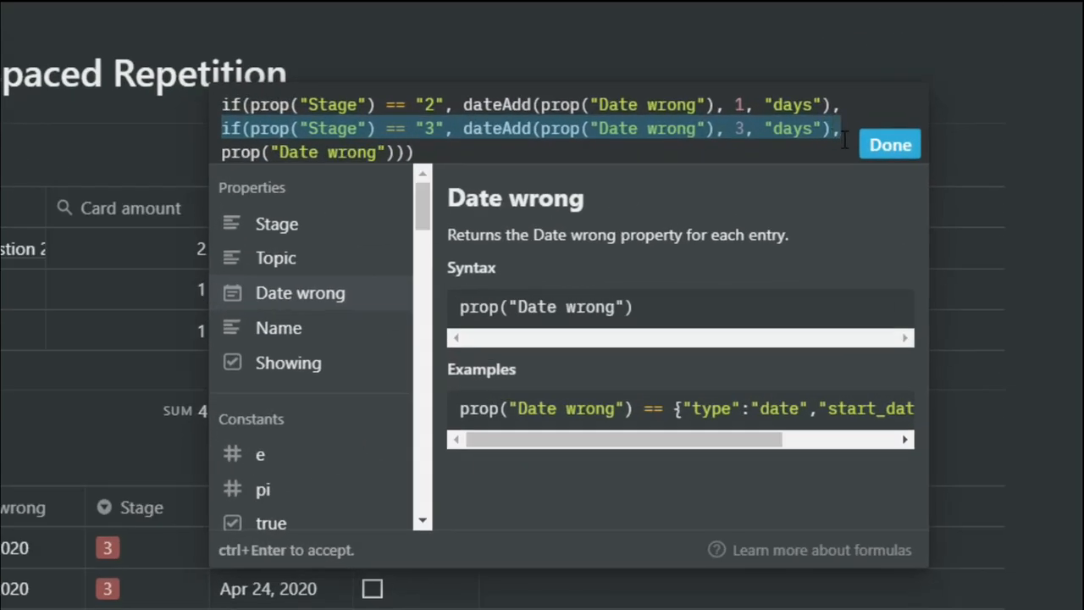
left_click(902, 148)
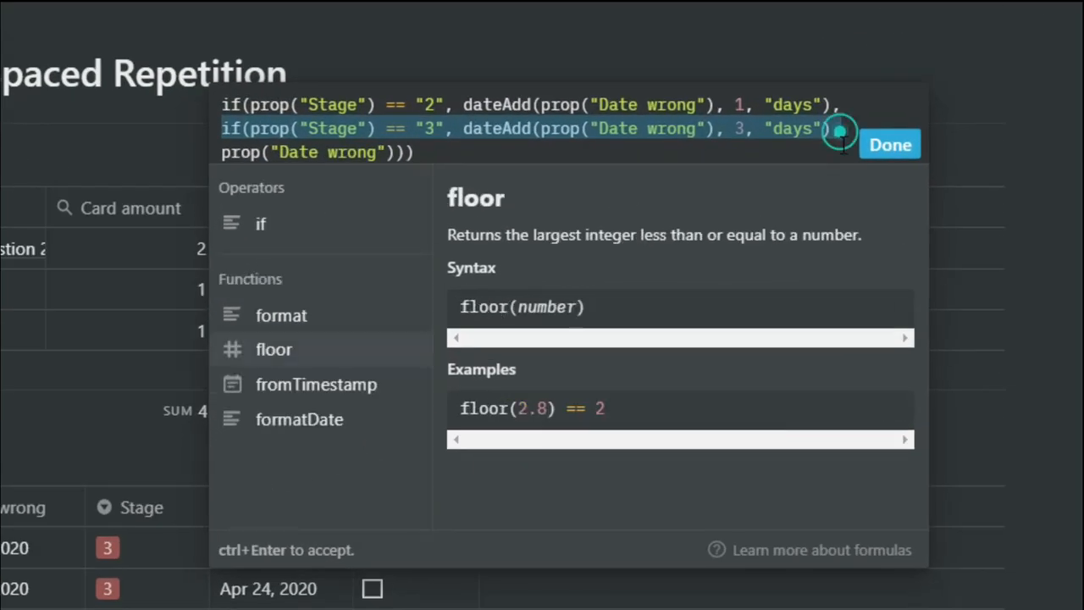
left_click(838, 129)
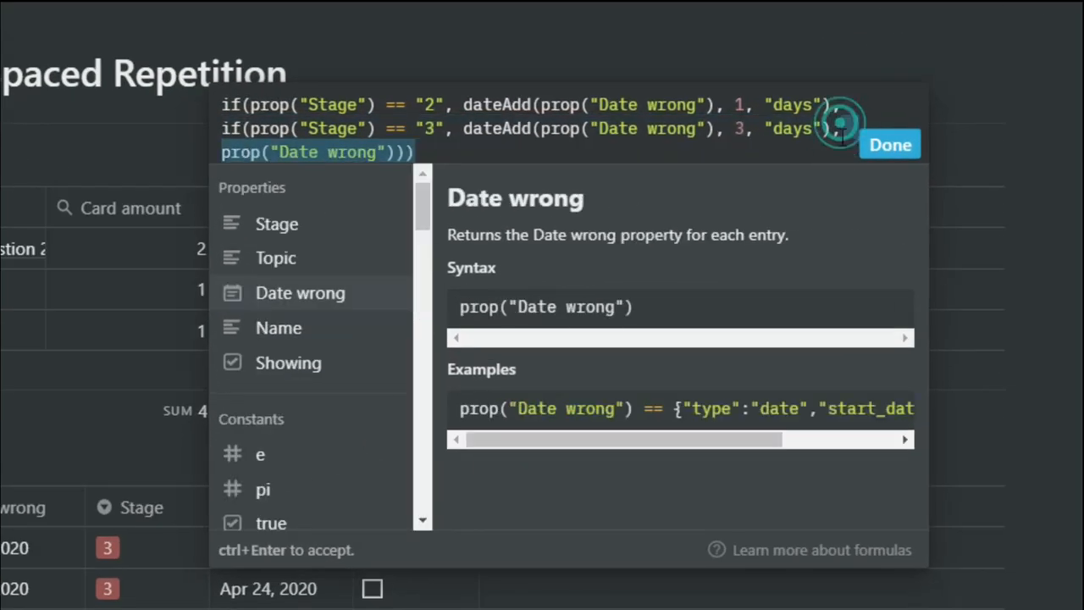
key("ctrl+v")
- Change the duplicated Review date condition to Stage "4" with 7 days added, and close the formula with an extra parenthesis
left_click(512, 129)
key("BackSpace")
type("4")
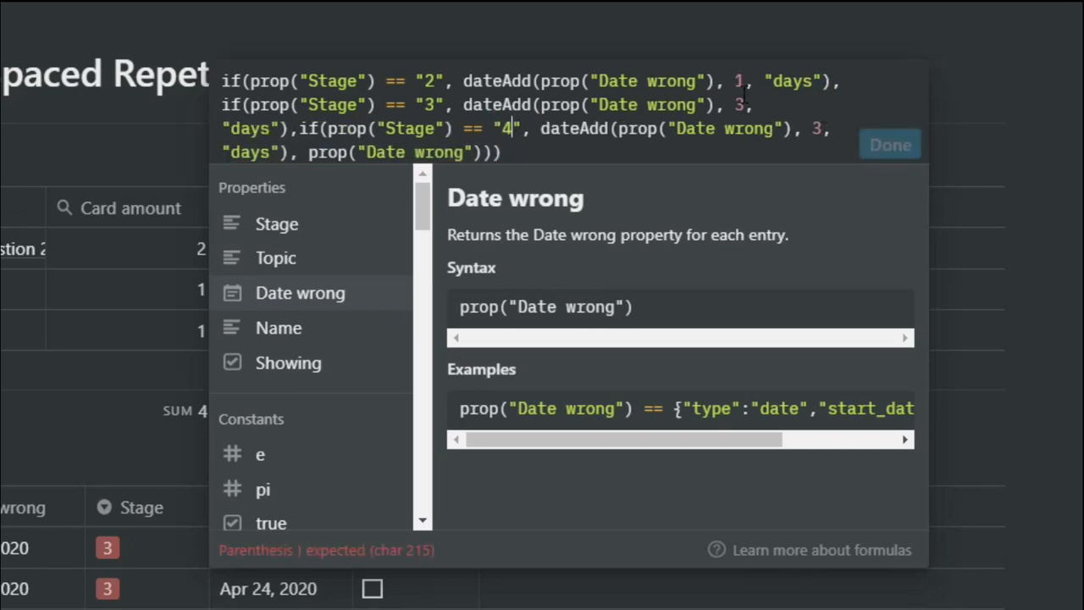
left_click(821, 129)
key("BackSpace")
type("7")
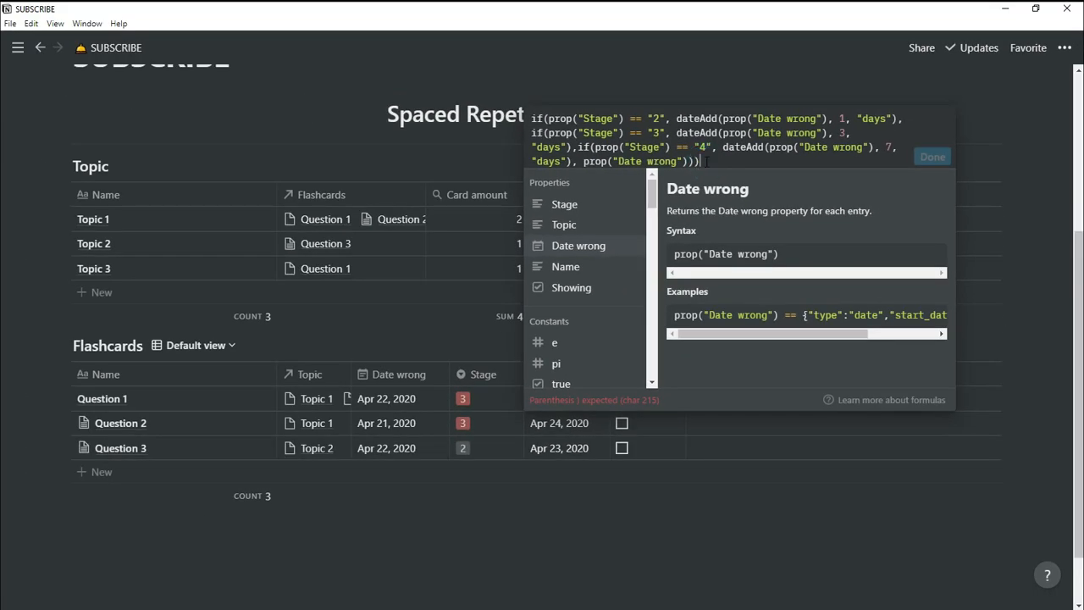
type(")")
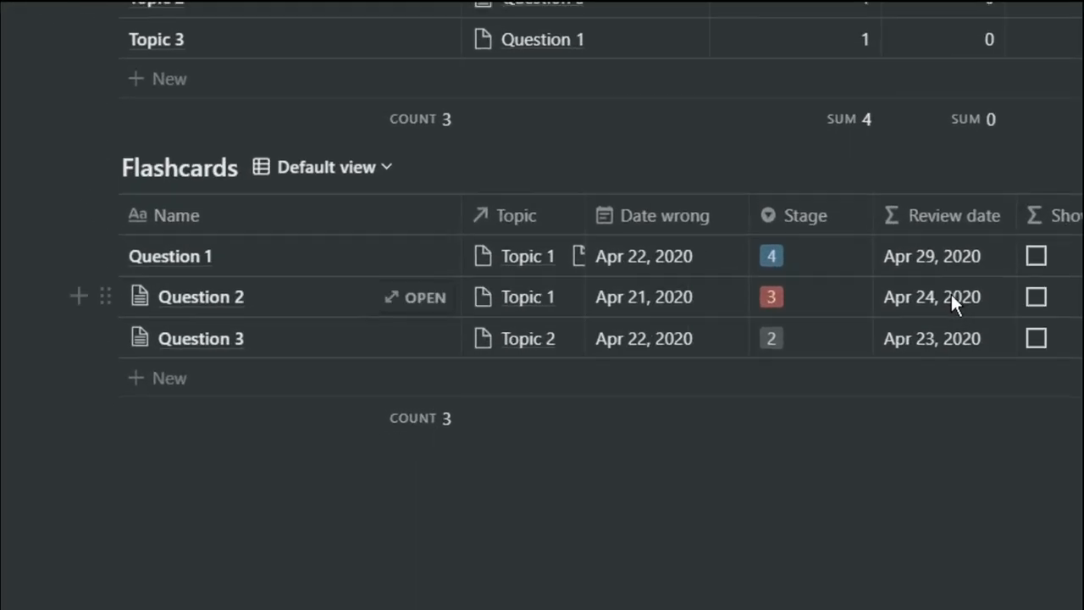
- List the intervals 0, 1, 2, 4, 8, 16, 32, 64, 128 and 256 on separate lines below the Flashcards table
left_click(222, 569)
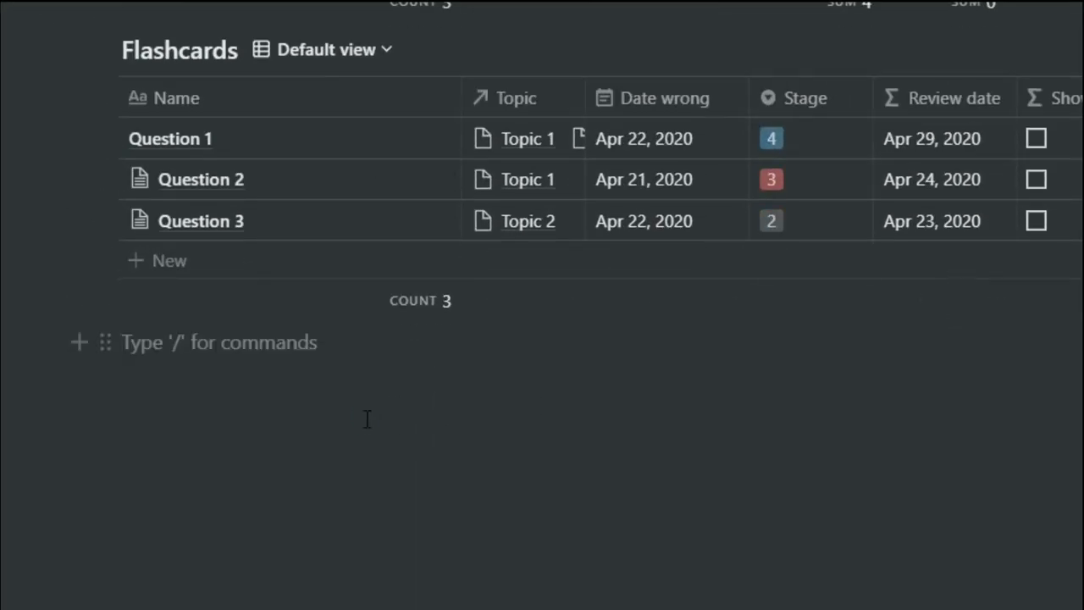
type("0")
key("Return")
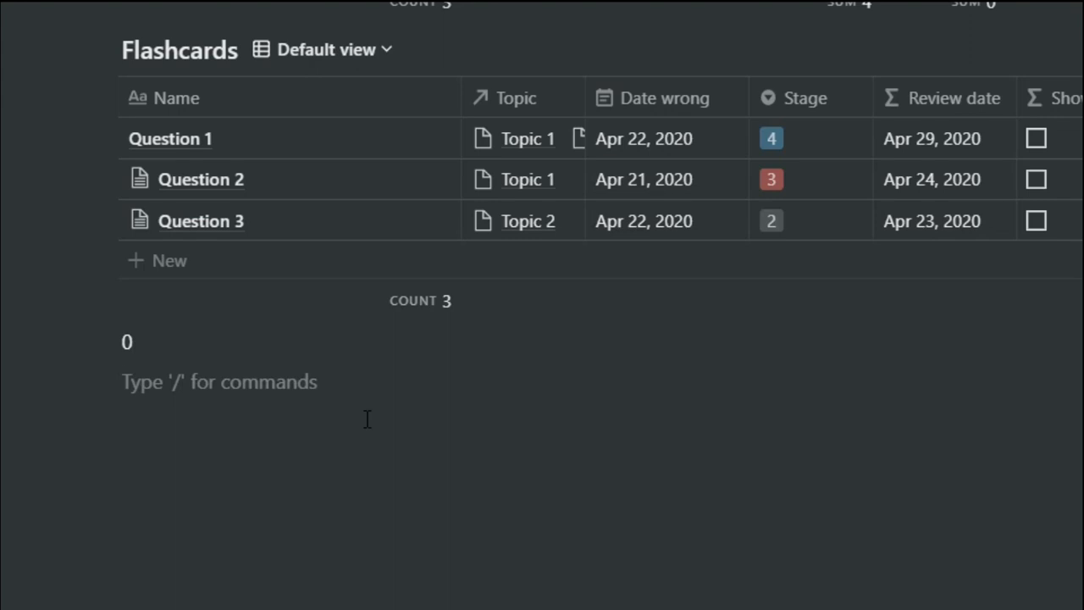
type("1 2 4 8 16 ")
type("32")
key("Return")
type("64")
key("Return")
type("128")
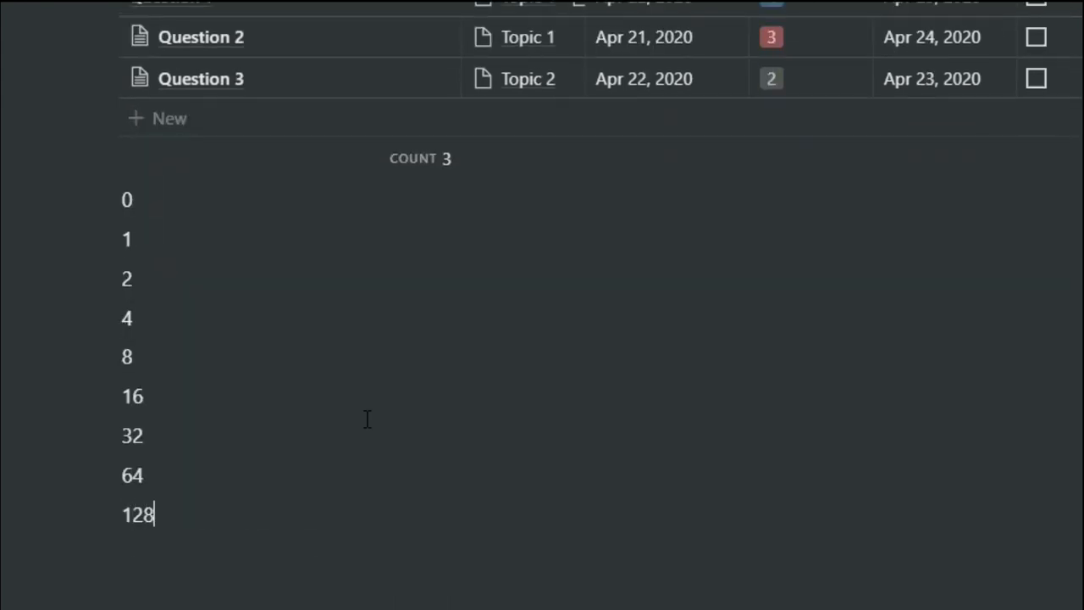
key("Return")
type("256")
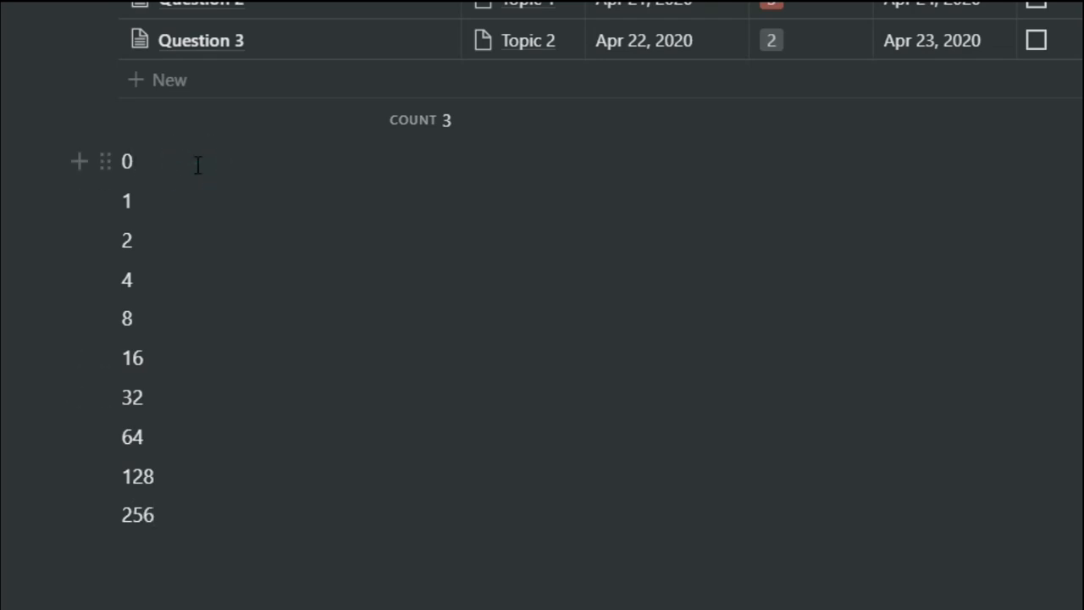
- Append the stage numbers 1 to 5 after a dash to the interval lines 0, 1, 2, 4 and 8
type(" 1")
key("Down")
type("-2")
key("Left")
key("Down")
type("- 3")
key("Return")
key("BackSpace")
left_click(137, 280)
type("-4")
type(" - 5")
left_click(140, 280)
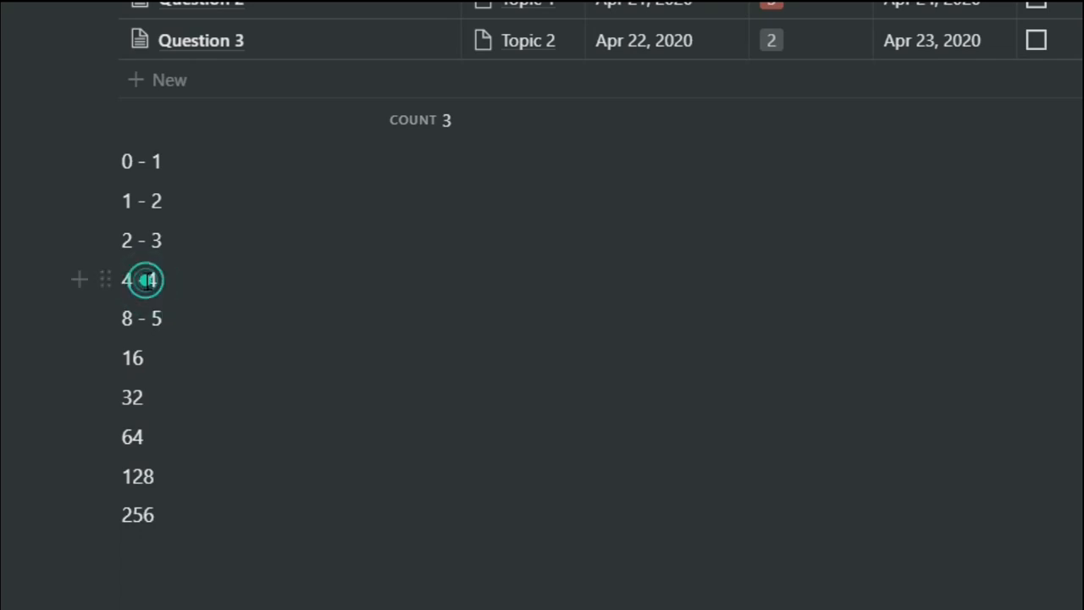
- Append the stage numbers 6 to 10 after a dash to the interval lines 16, 32, 64, 128 and 256
left_click(155, 358)
type("-6")
left_click(167, 400)
type("-7")
left_click(169, 439)
type("- 8")
type(" 9")
left_click(171, 515)
type("- 10")
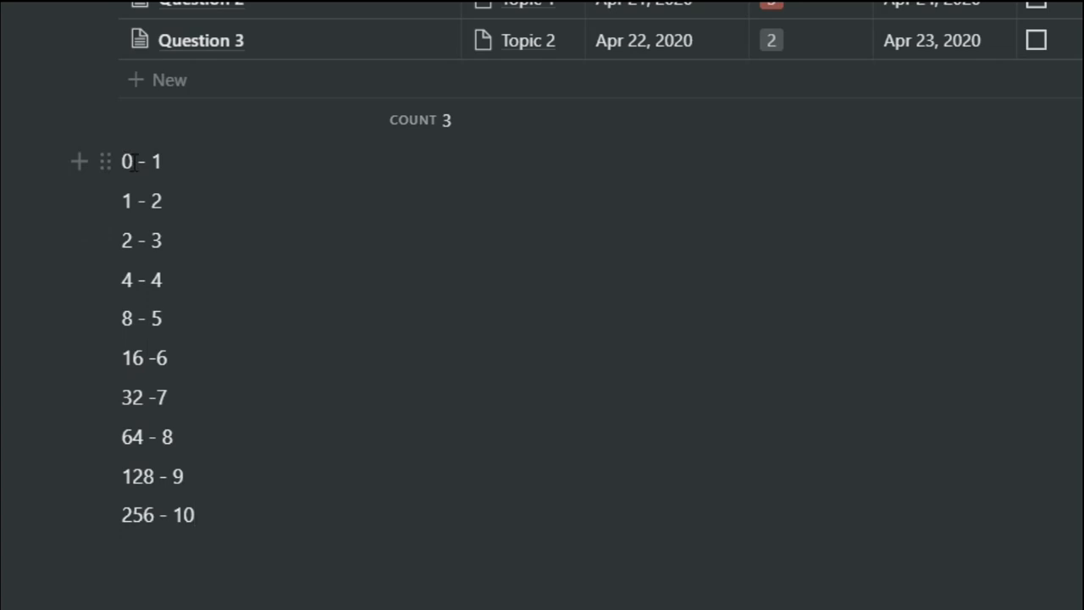
- Append the cumulative day totals 3 and 7 to the lines for stages 3 and 4
left_click(193, 203)
left_click(190, 251)
type("- 3")
double_click(125, 201)
left_click_drag(123, 243, 194, 241)
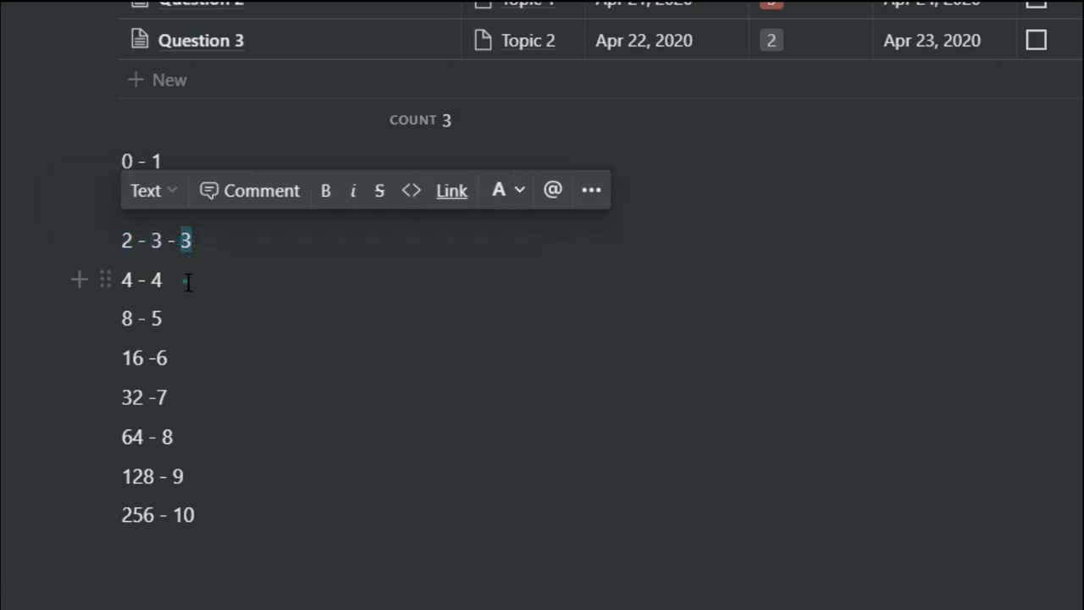
left_click(188, 282)
type("-")
double_click(185, 240)
double_click(123, 278)
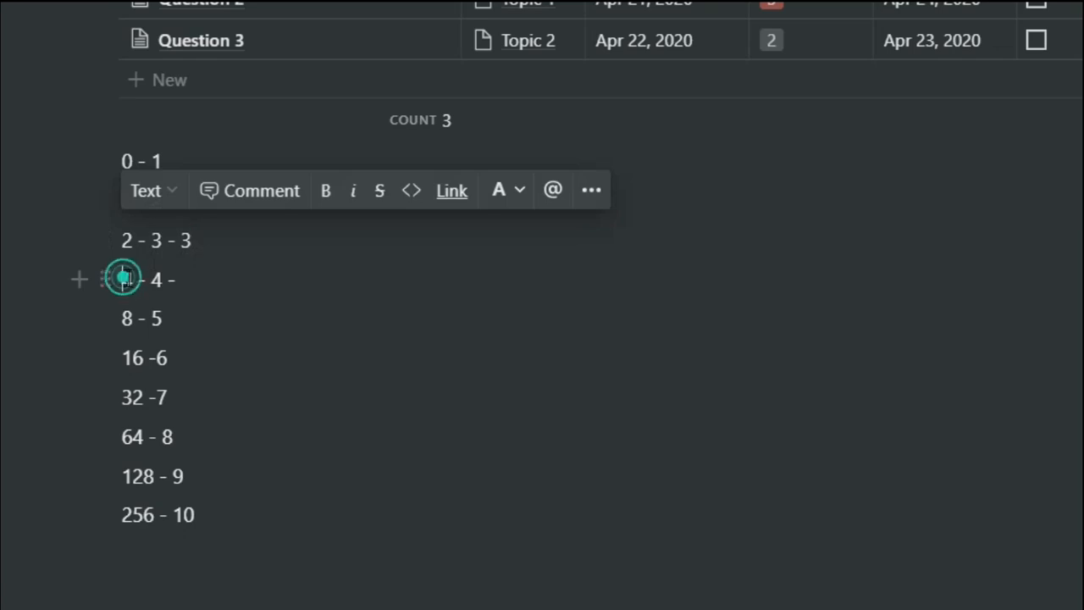
left_click(188, 282)
type("7")
- Append the cumulative day totals 15, 31 and 63 to the lines for stages 5, 6 and 7
left_click(173, 317)
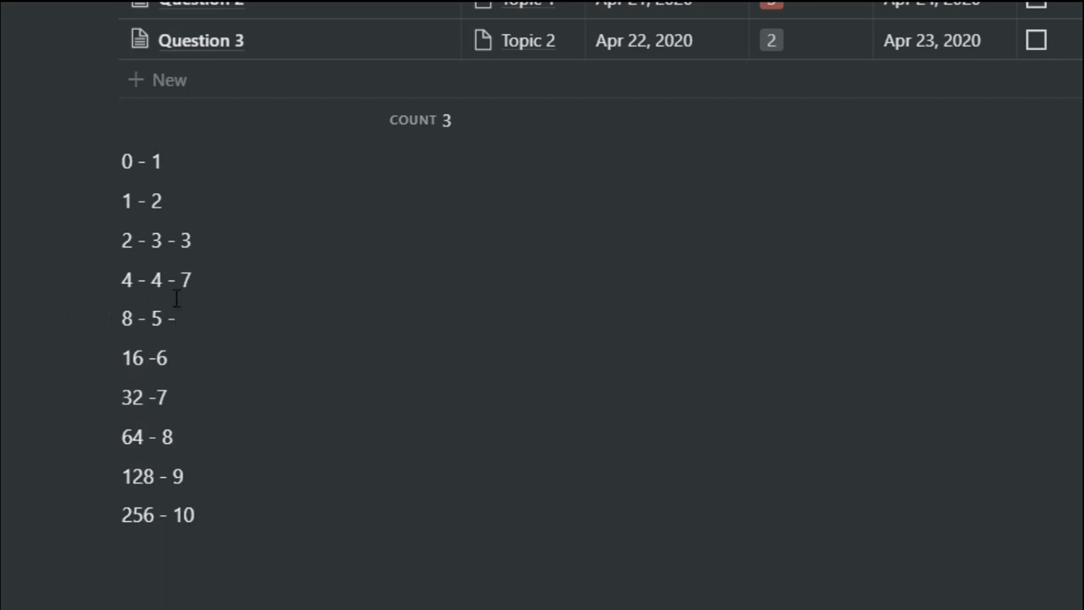
double_click(184, 279)
double_click(125, 316)
left_click(194, 316)
type("15")
left_click(203, 358)
type("- 31")
left_click(198, 394)
type("- 63")
- Append the cumulative day totals 127, 255 and 501 to the lines for stages 8, 9 and 10
left_click(195, 438)
type("- 127")
left_click(204, 477)
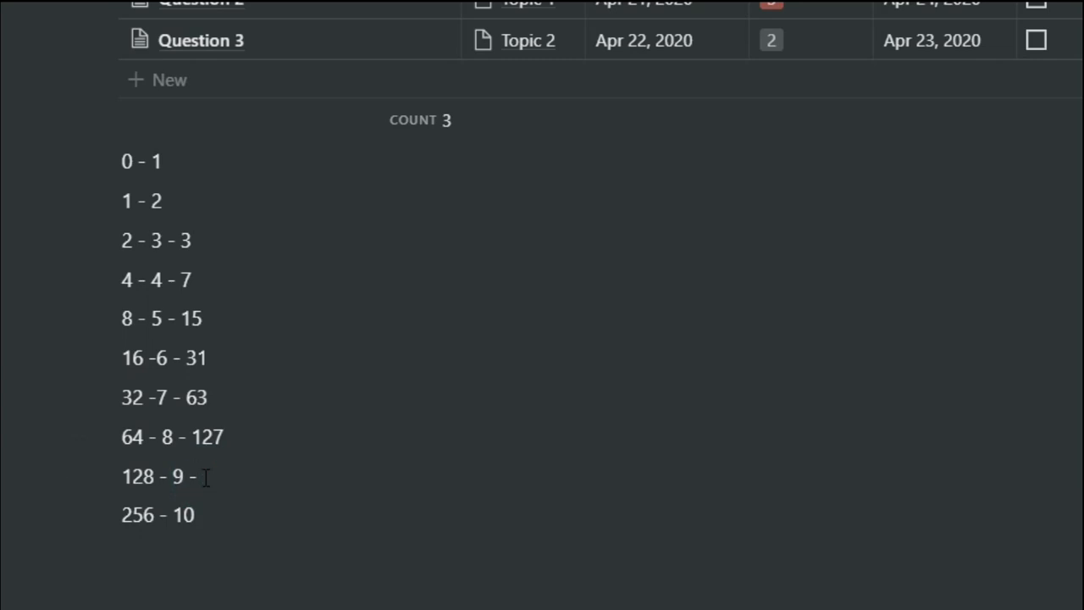
type("- 255")
left_click(208, 513)
type("1")
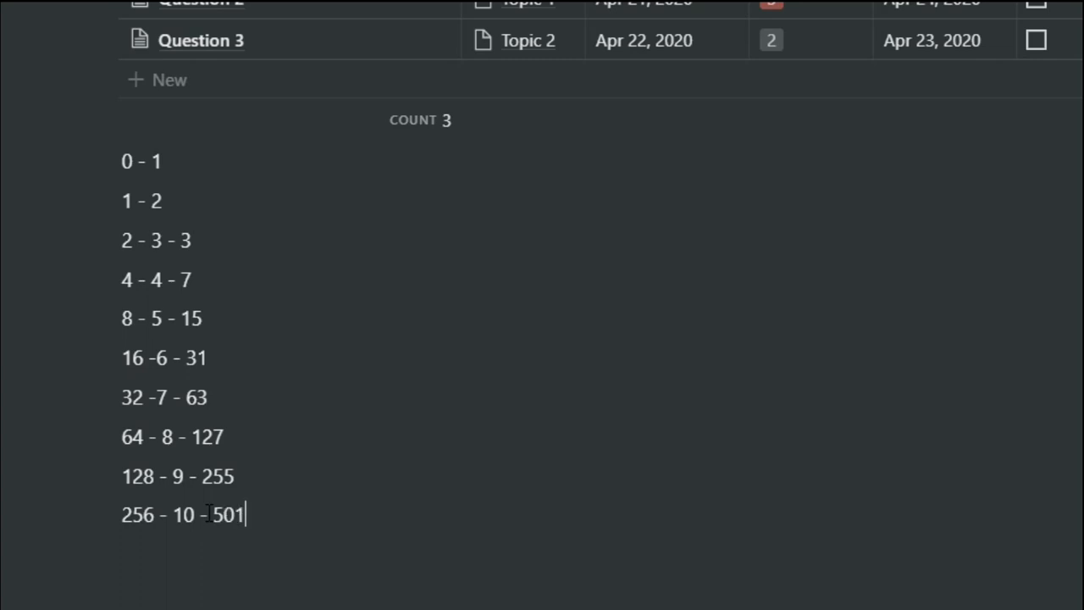